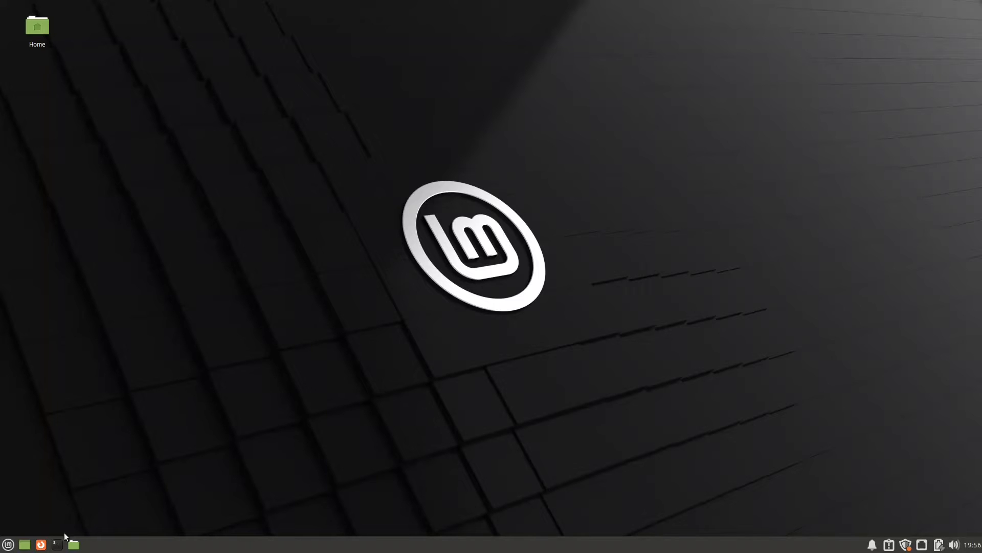
Step: Open a terminal and run neofetch to show system information
left_click(58, 545)
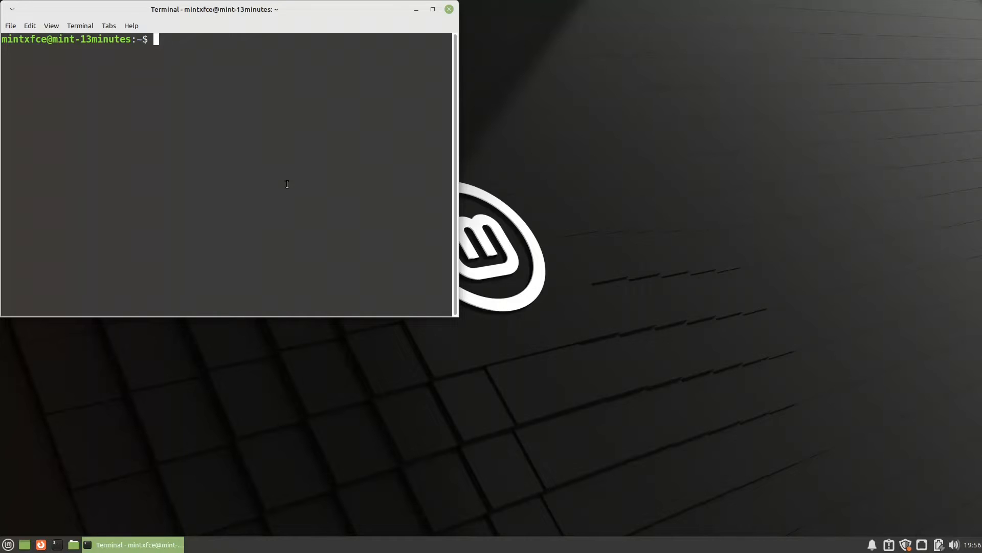
left_click_drag(278, 9, 338, 69)
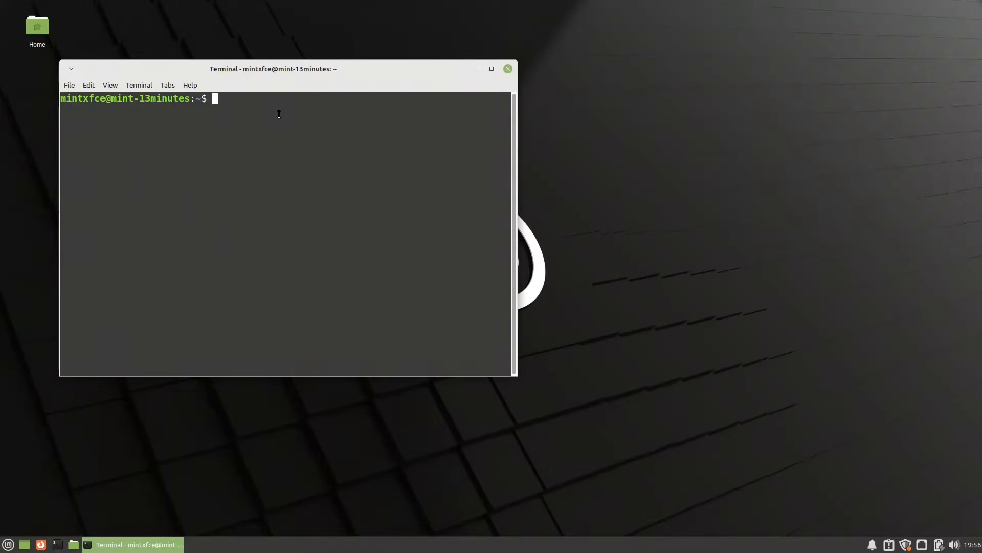
type("neotech")
key("BackSpace")
key("BackSpace")
key("BackSpace")
key("BackSpace")
type("fetch")
key("Return")
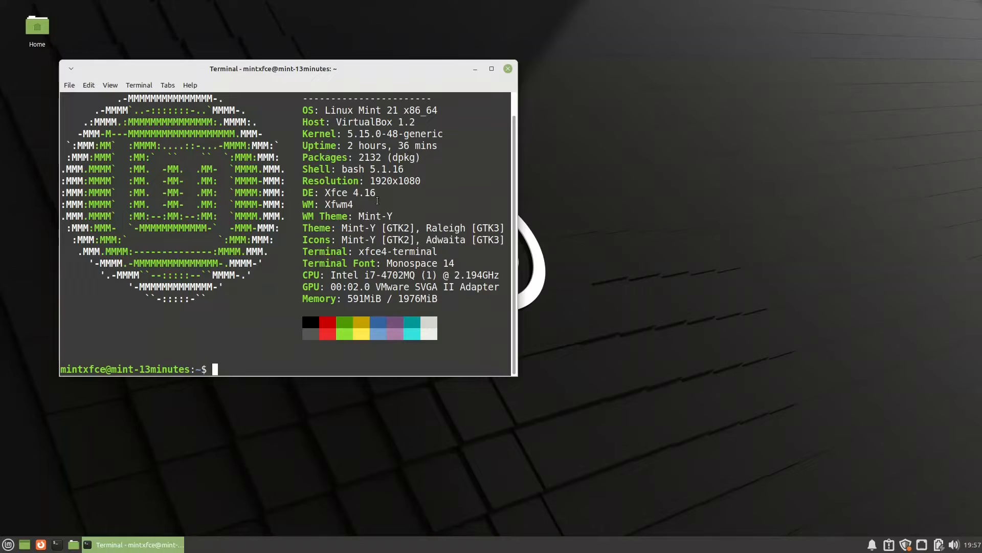
Step: Check disk usage with df, close the terminal, and dismiss the desktop context menu
type("df")
key("Return")
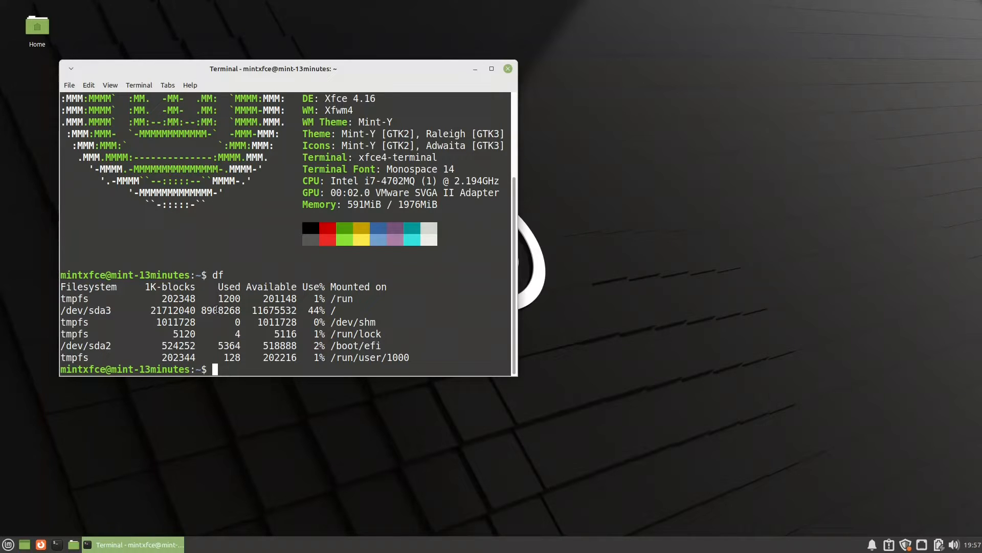
left_click(508, 69)
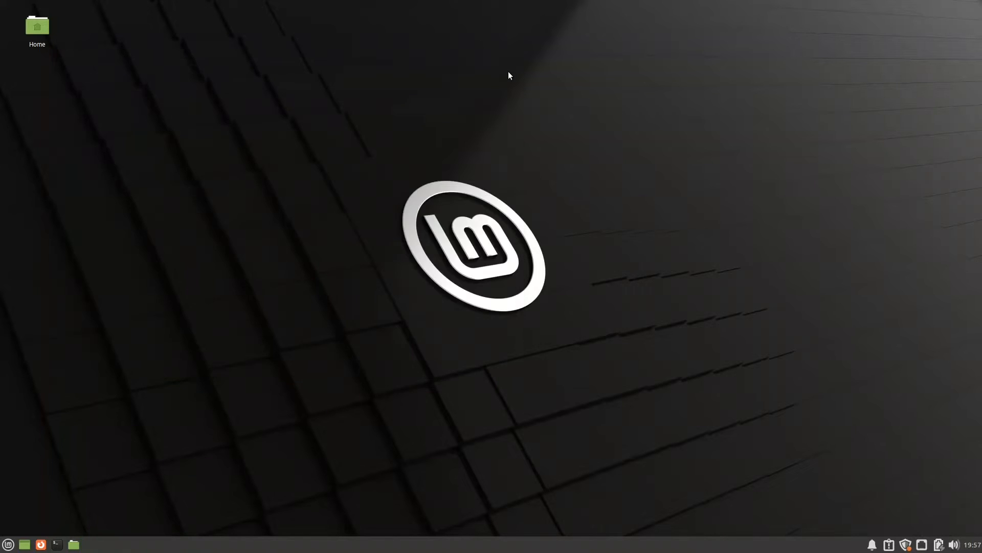
right_click(230, 164)
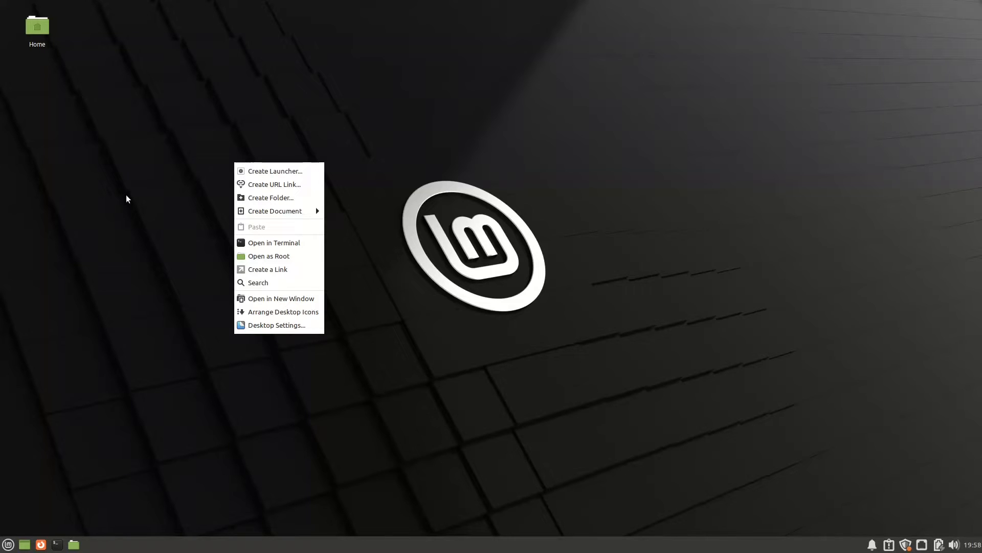
left_click(132, 225)
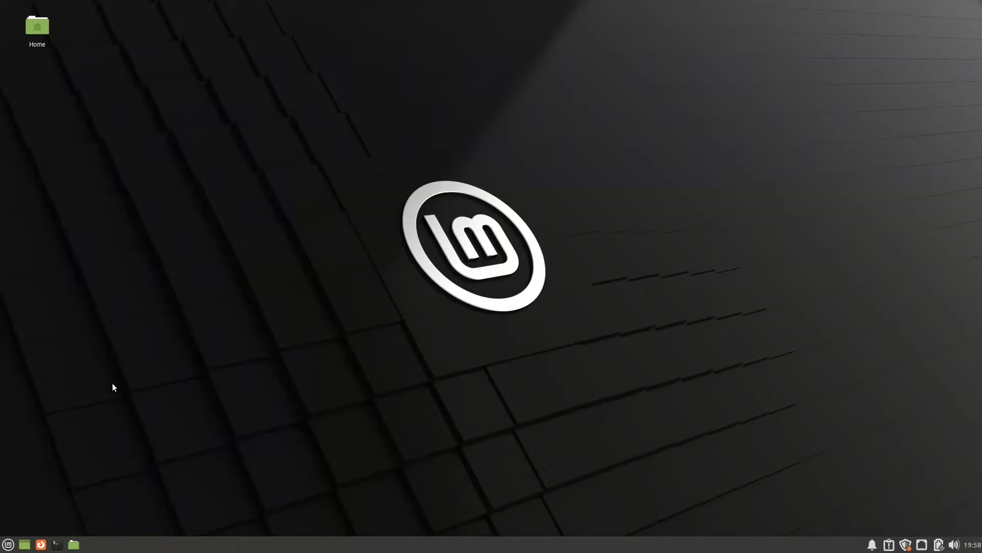
Step: In a new terminal, run sudo apt install for icewm, arandr, lxappearance, tint2, conky, imagemagick, confirming with y
left_click(57, 544)
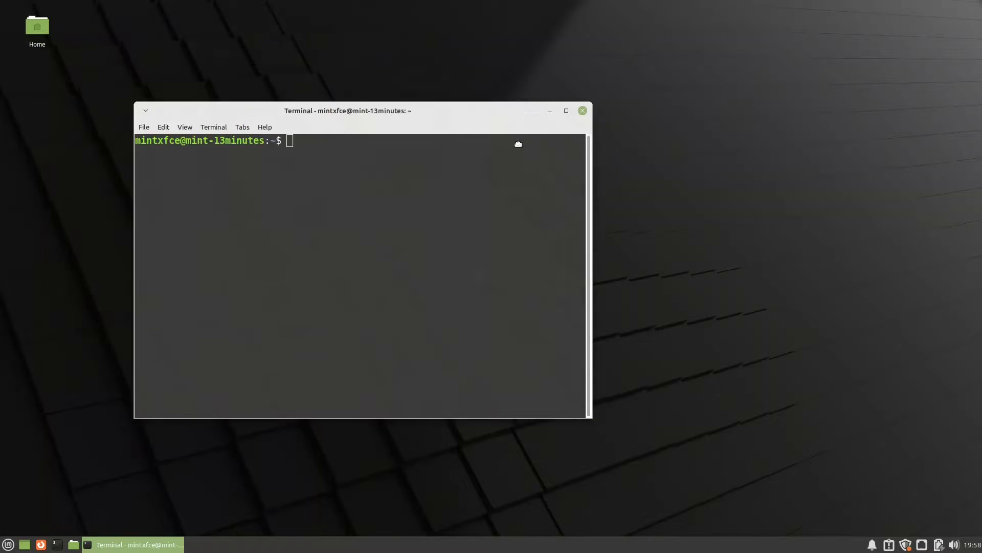
left_click_drag(553, 143, 494, 145)
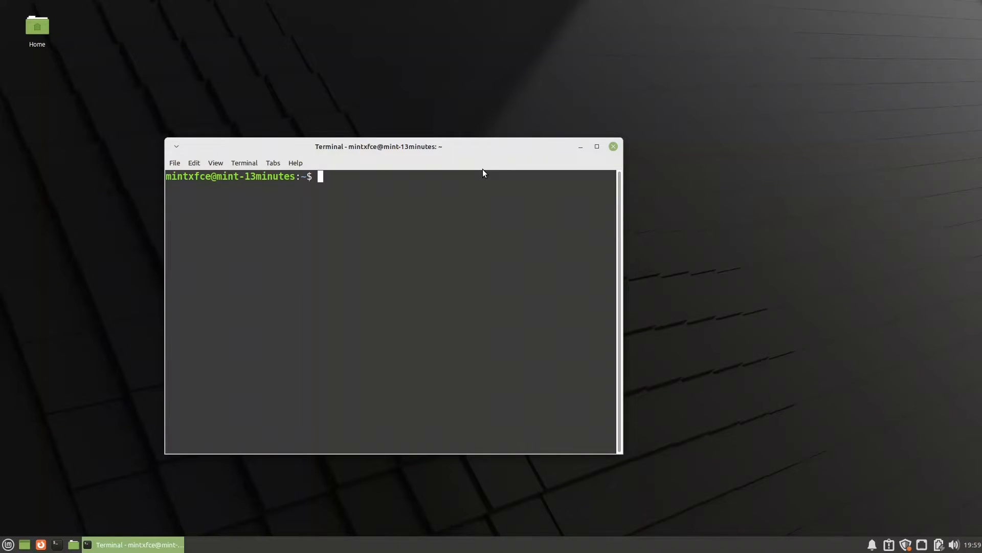
type("sudo apt install icewm arandr lxappearance tint2 conky imagemagick")
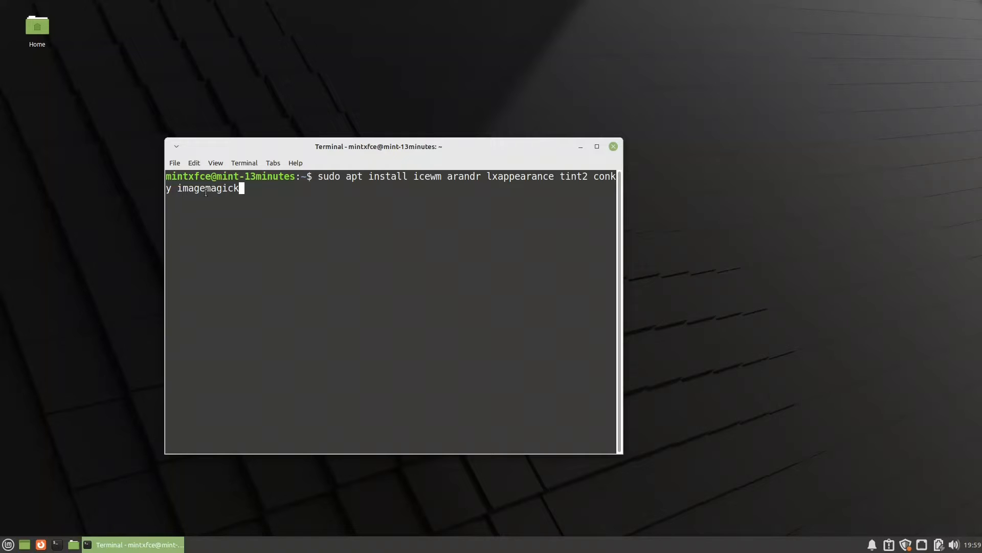
key("Return")
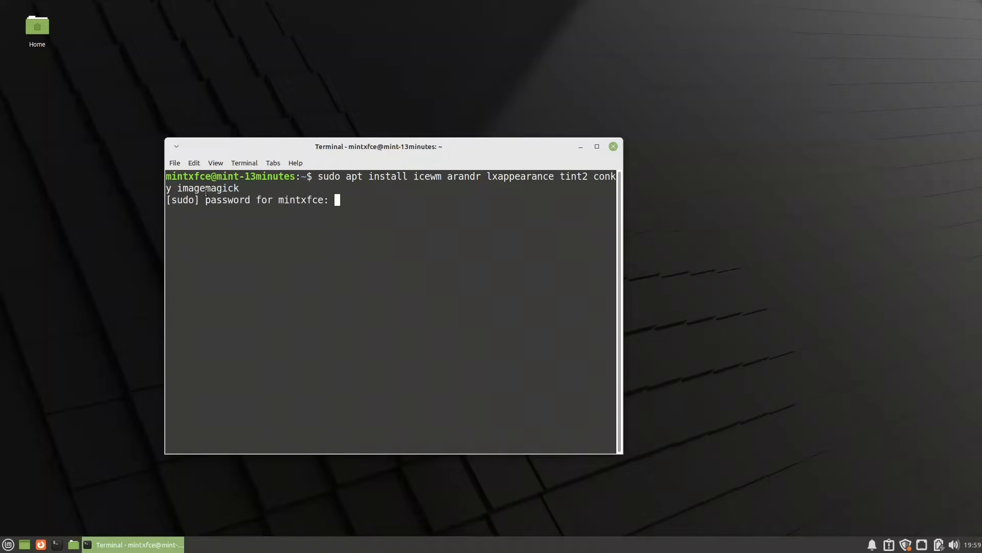
key("Return")
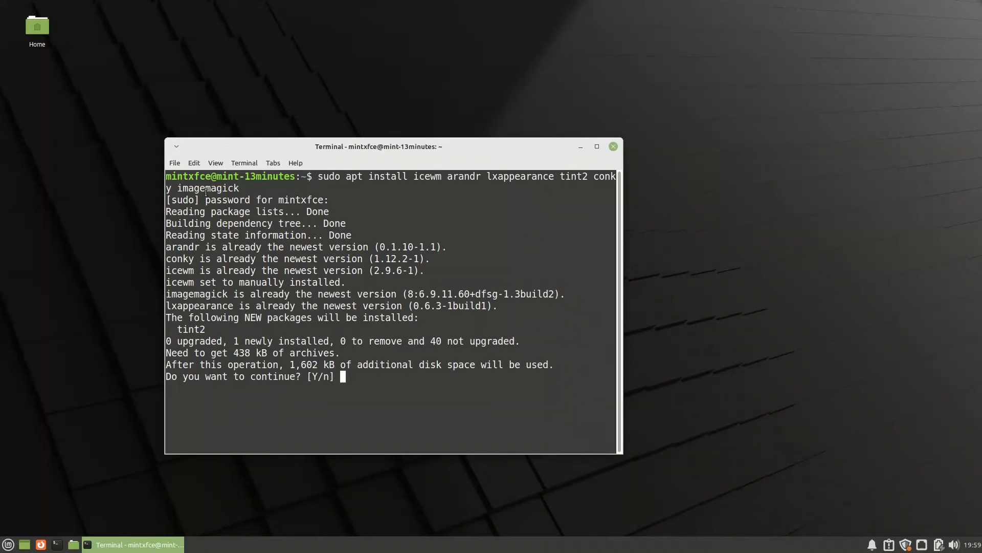
type("y")
key("Return")
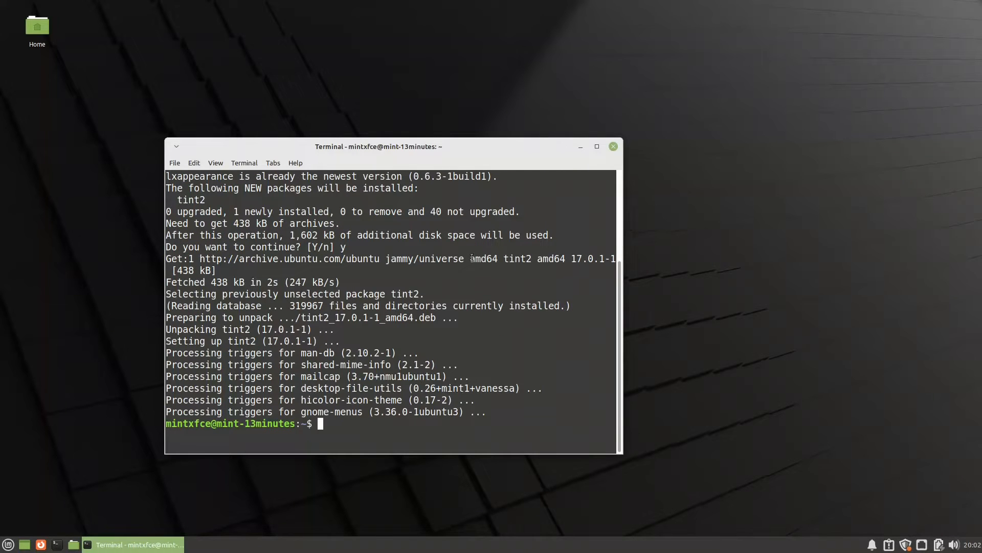
Step: Close the terminal and log out of the Xfce session
left_click(612, 147)
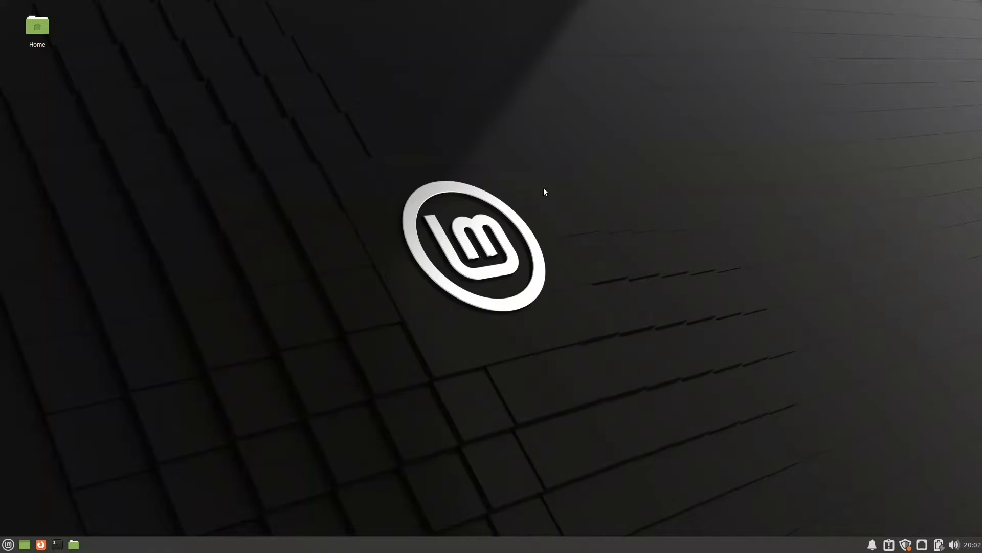
left_click(8, 545)
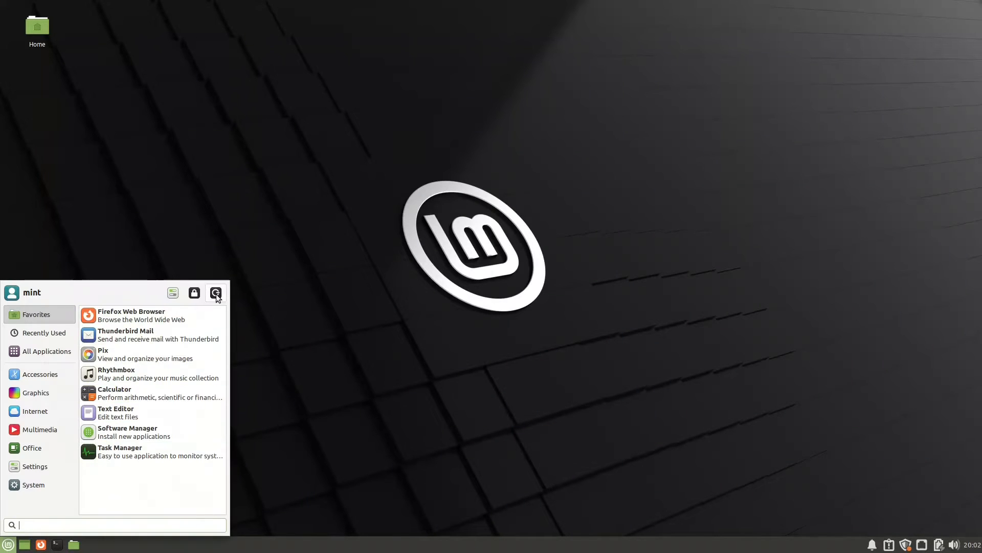
left_click(216, 294)
left_click(438, 225)
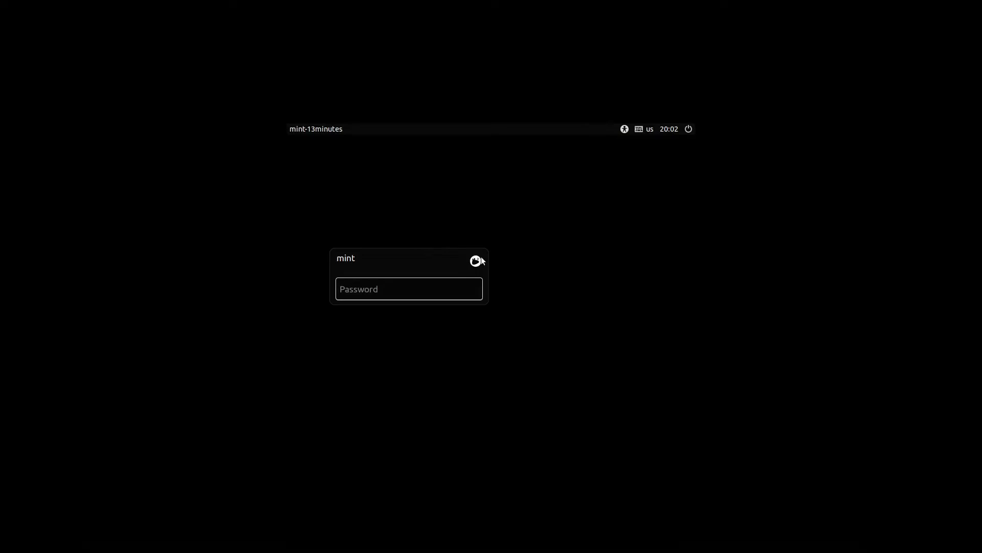
Step: At the login screen, select IceWM Session and log in with the account password
left_click(475, 259)
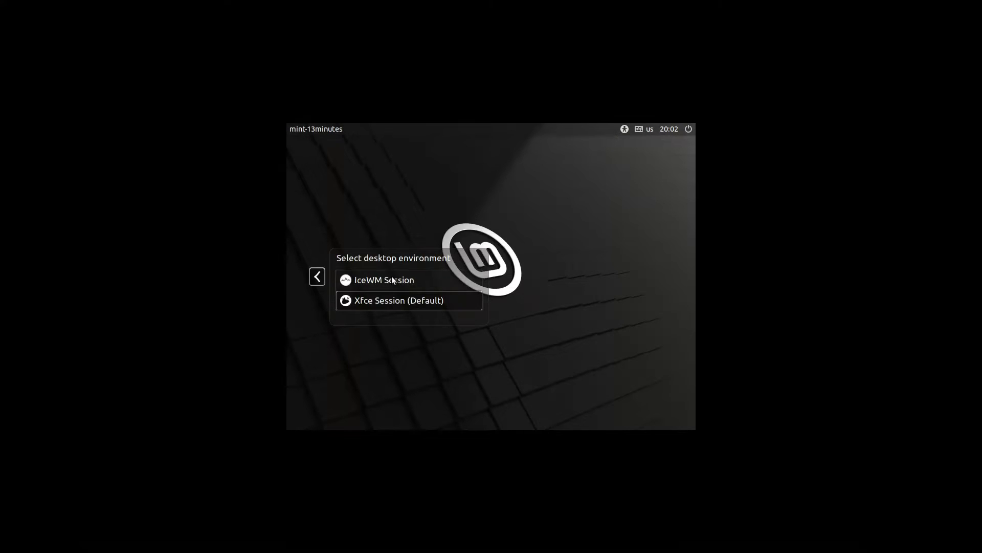
left_click(381, 278)
type("m")
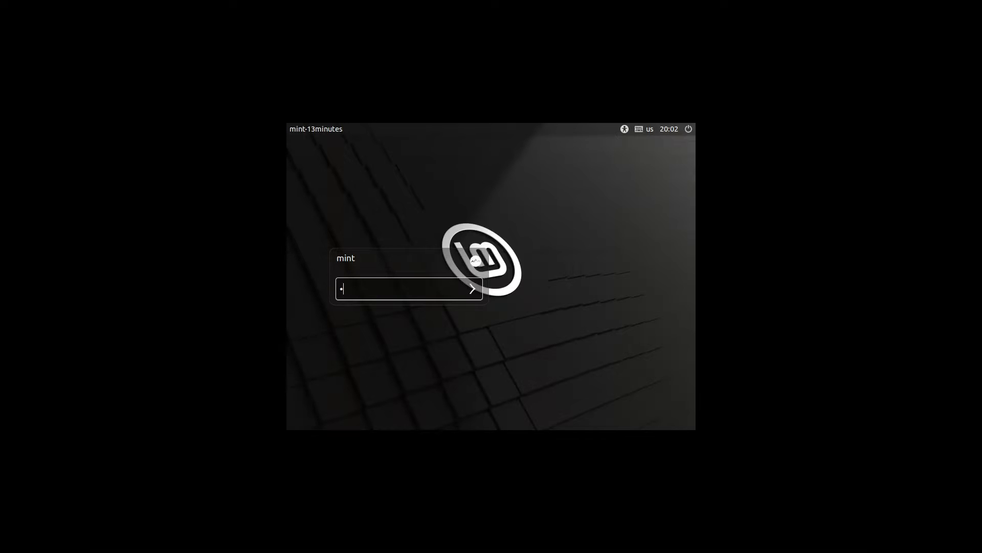
key("Return")
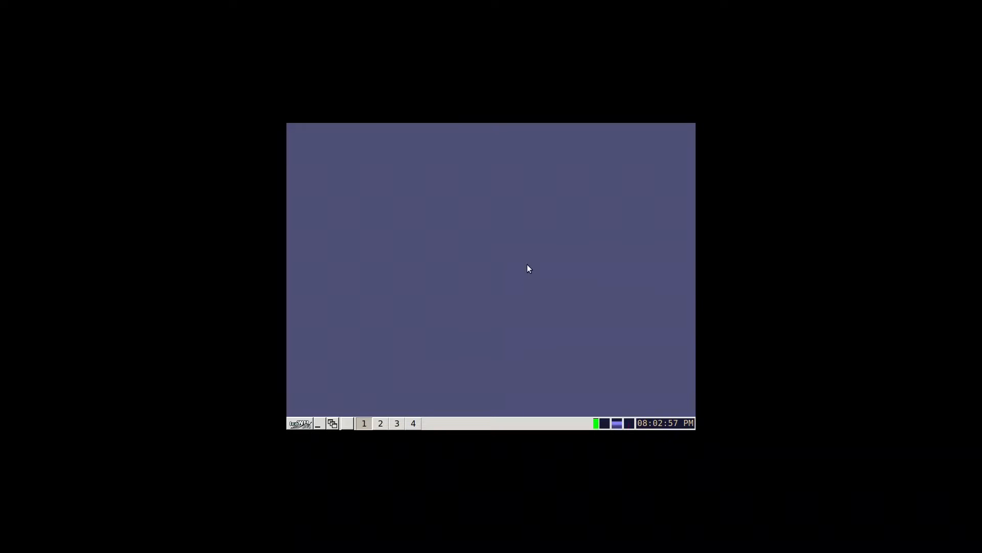
Step: Launch arandr from a terminal and apply 1920x1080 resolution to the Virtual1 output
left_click(344, 424)
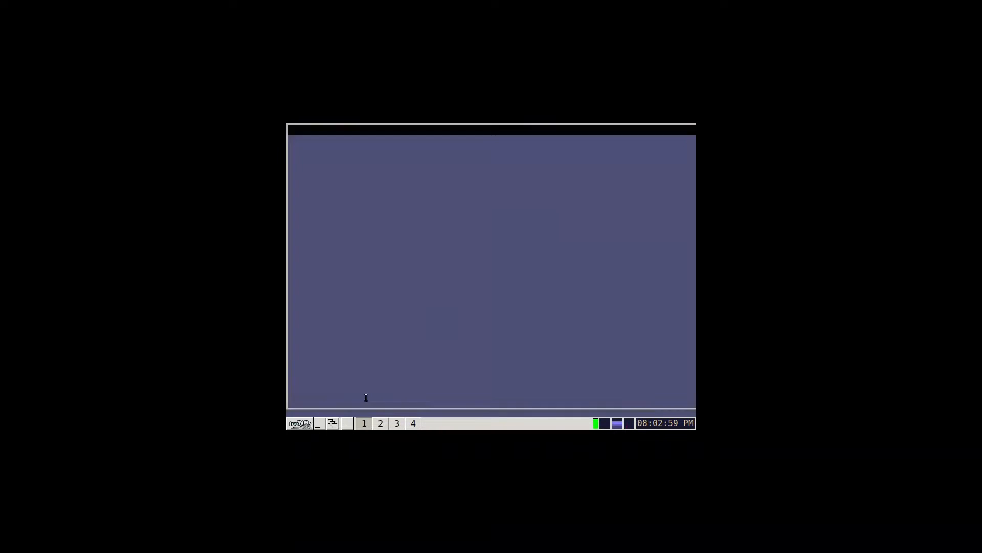
type("ar")
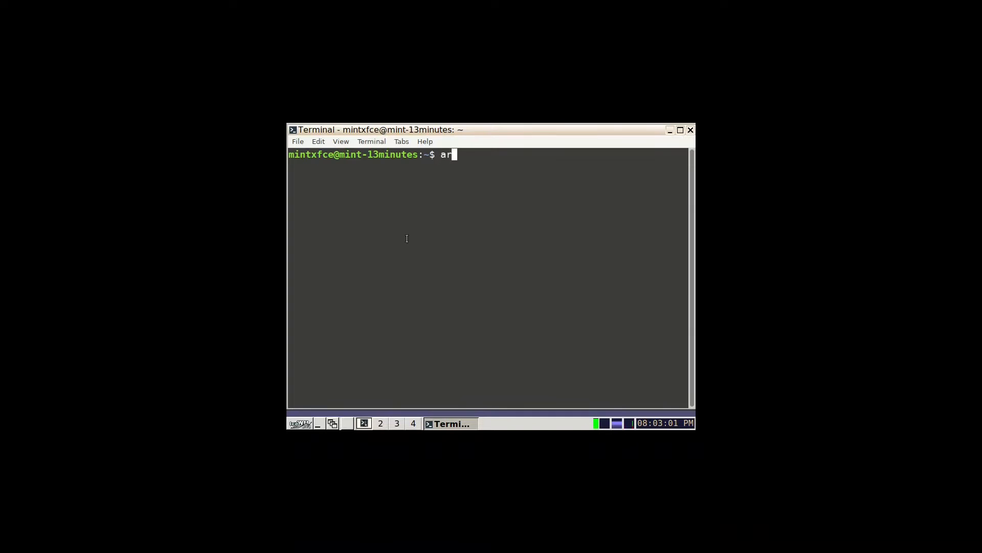
type("andr")
key("Return")
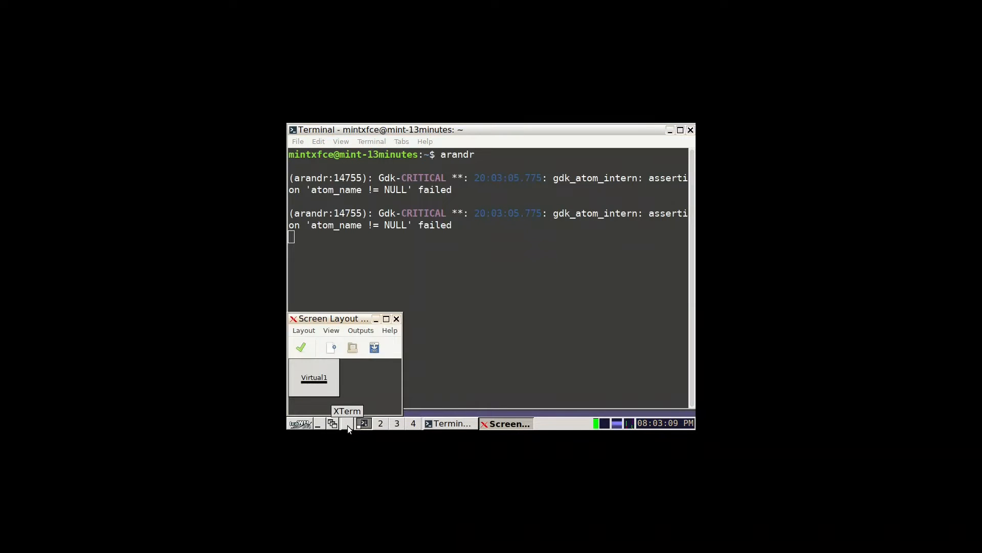
left_click(362, 330)
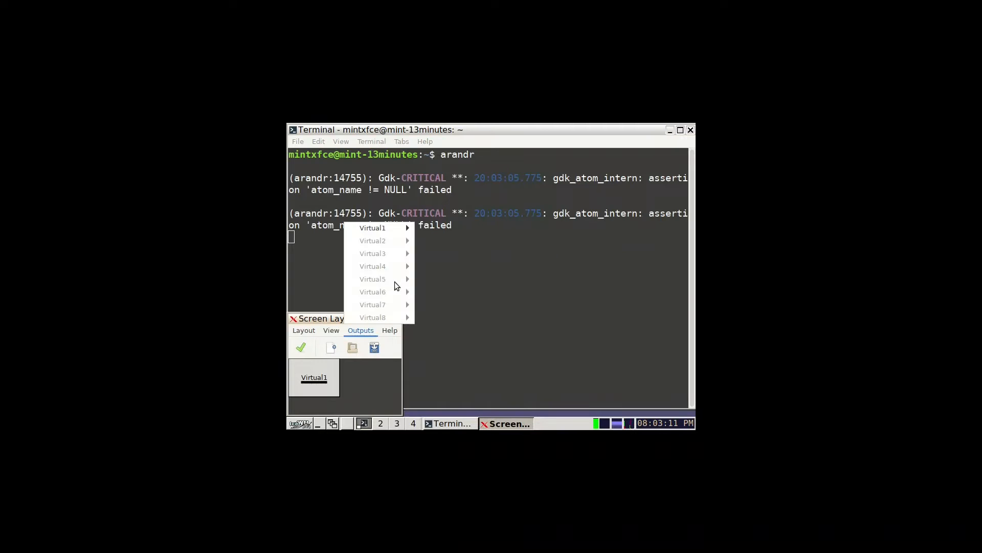
mouse_move(403, 226)
mouse_move(460, 254)
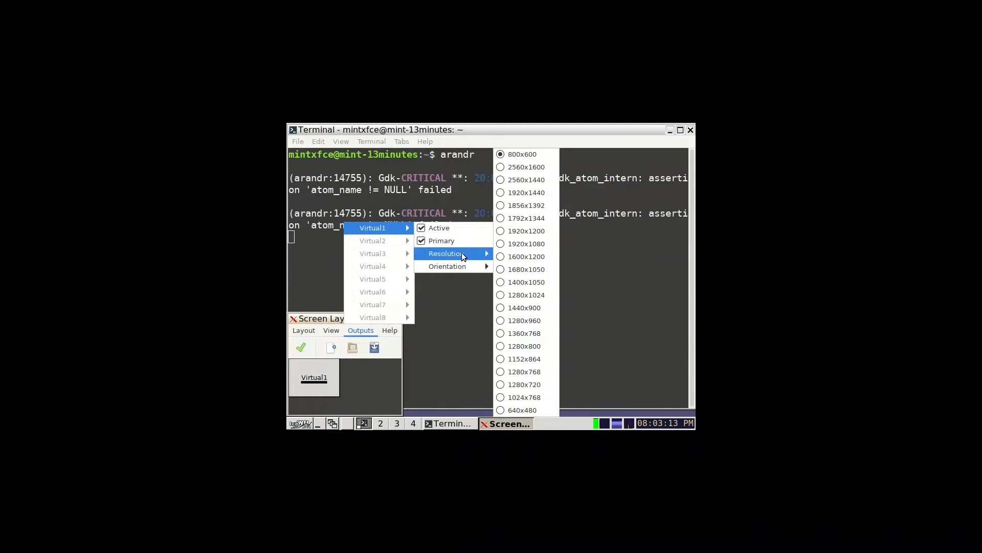
left_click(522, 250)
left_click(300, 348)
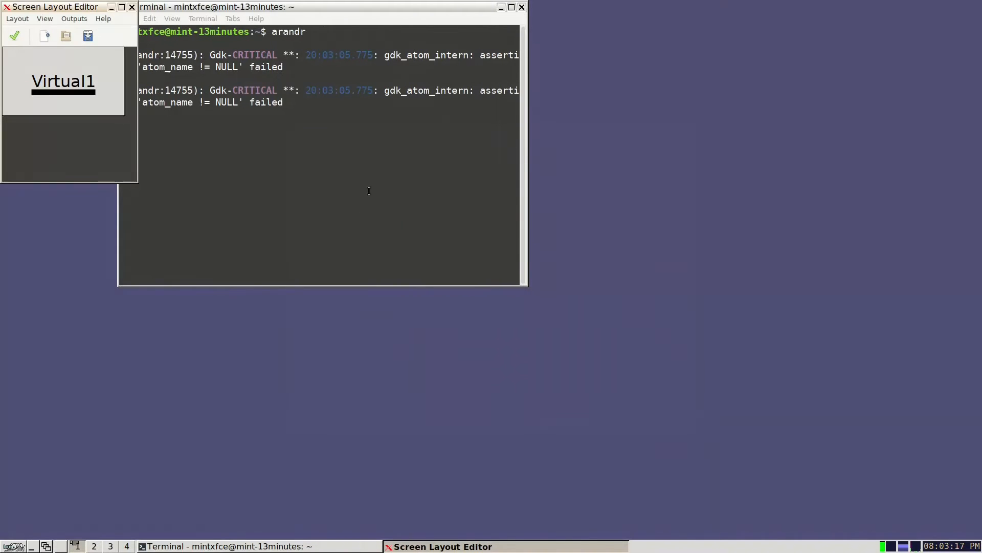
Step: Close the terminal running ARandR despite its process, then bring up the IceWM start menu
left_click(521, 7)
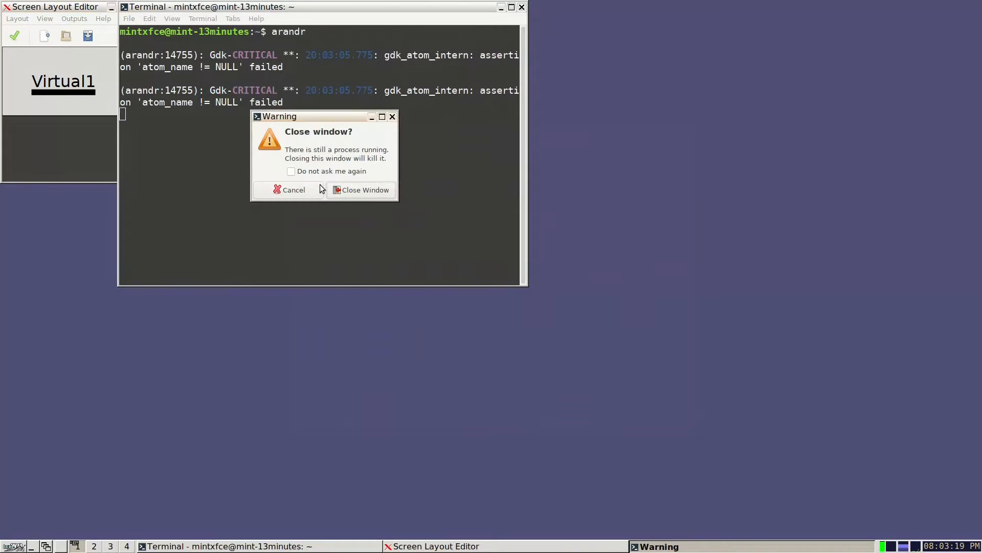
left_click(354, 189)
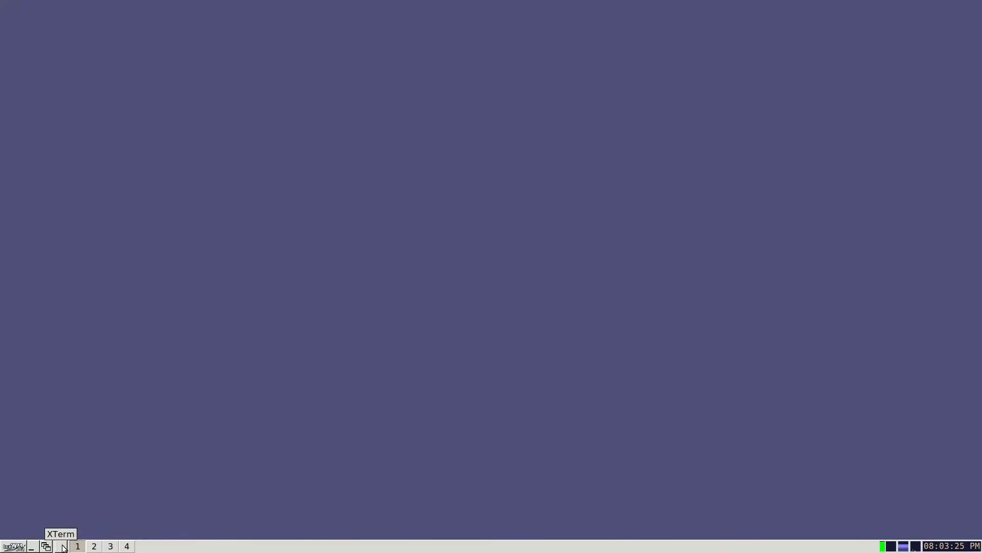
right_click(205, 238)
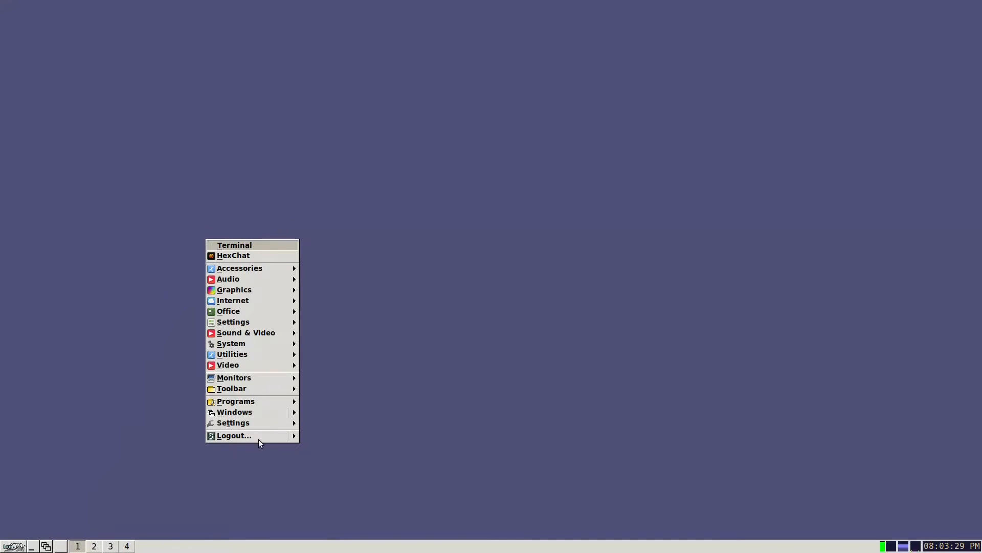
left_click(118, 408)
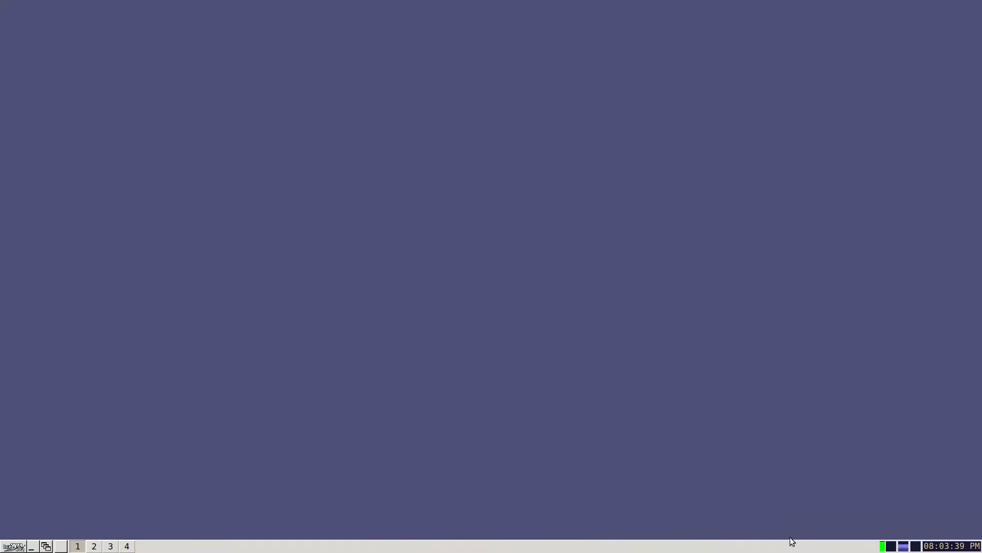
left_click(4, 547)
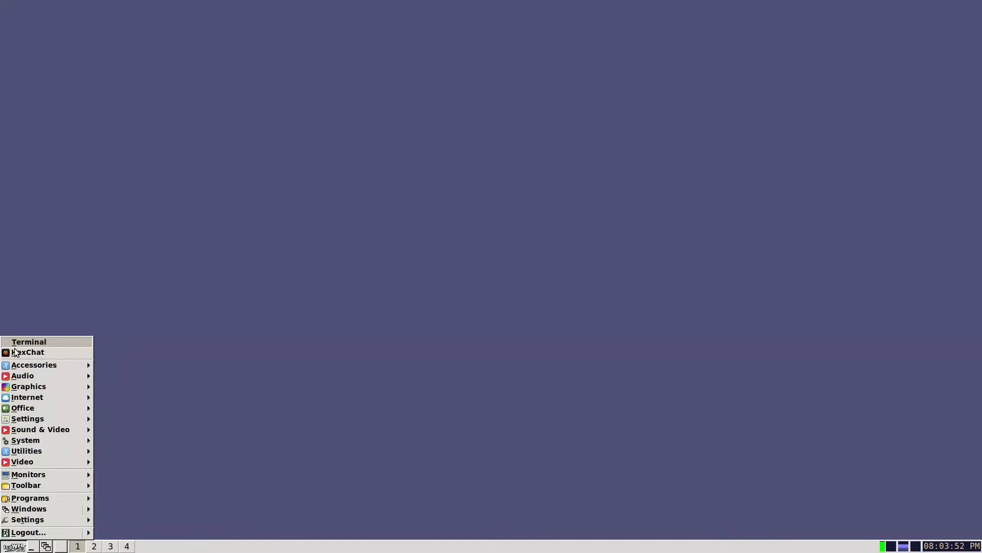
Step: Apply a different theme from Settings > Themes, then switch IceWM to the CrystalBlue theme
left_click(25, 520)
left_click(143, 546)
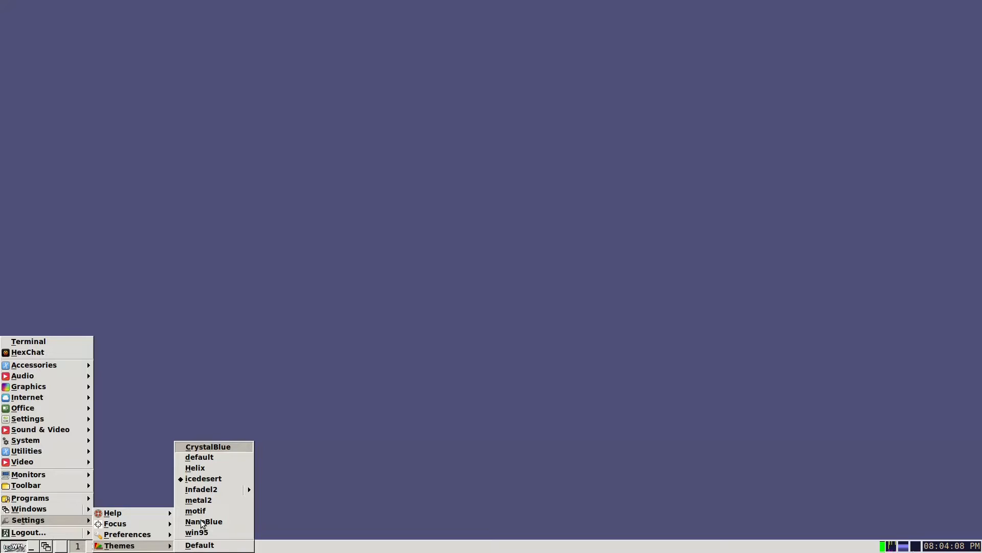
left_click(199, 466)
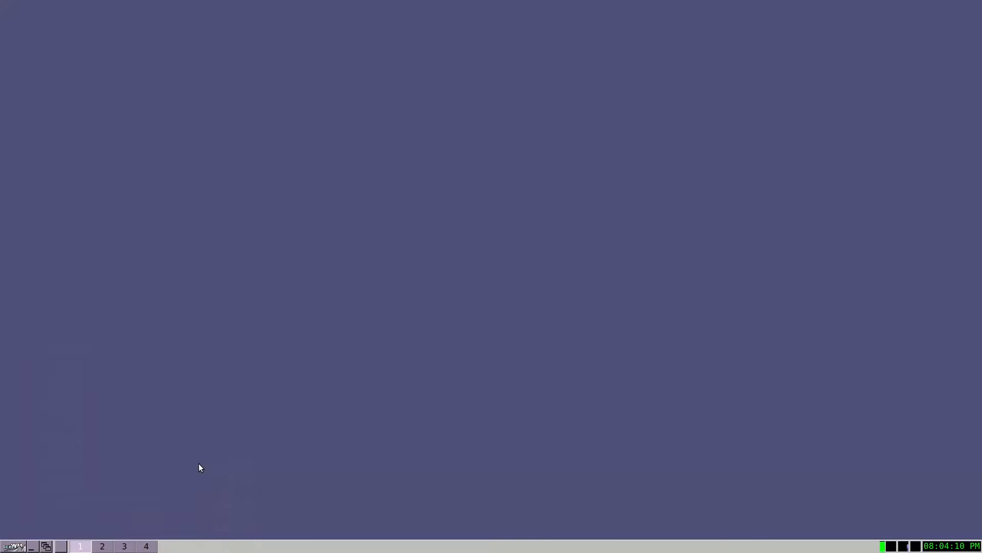
left_click(15, 544)
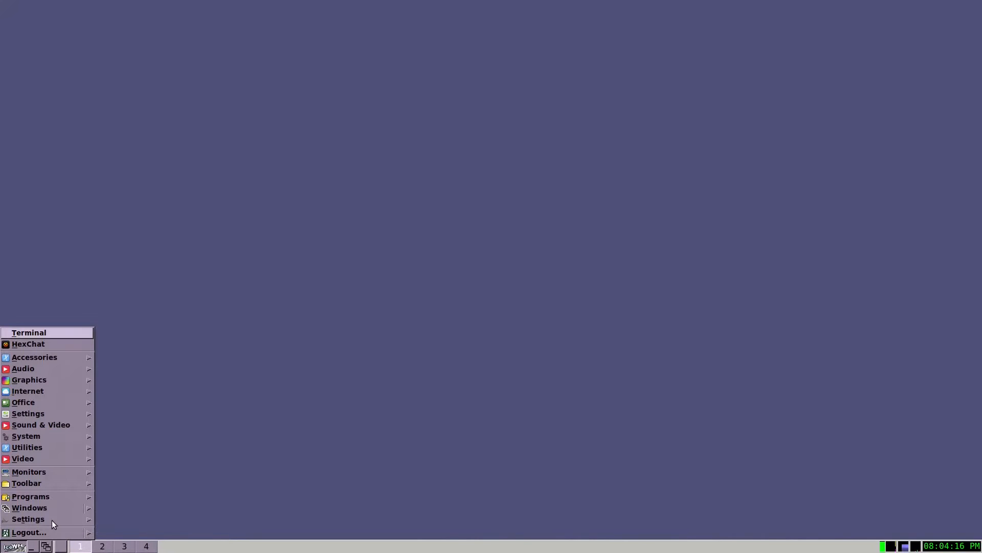
mouse_move(51, 520)
mouse_move(120, 544)
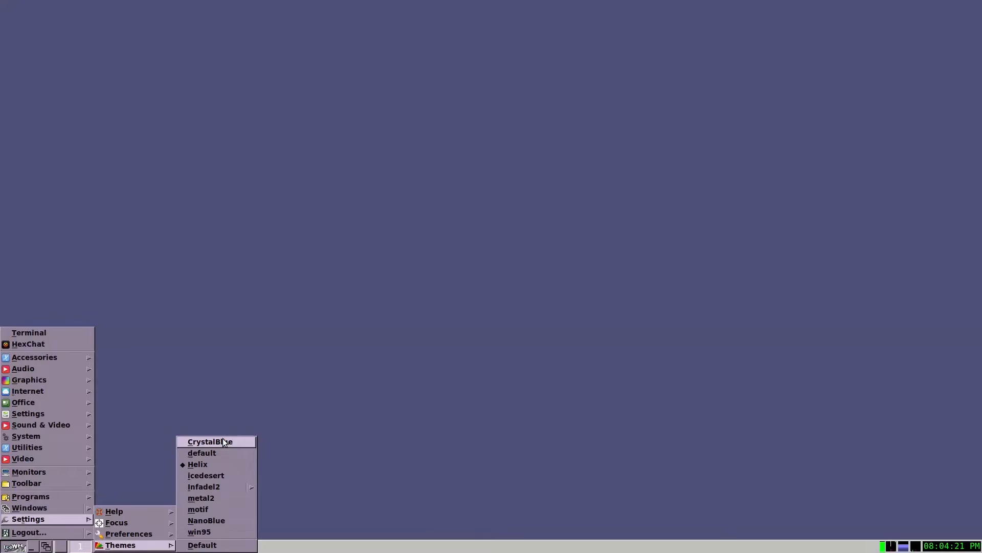
left_click(225, 442)
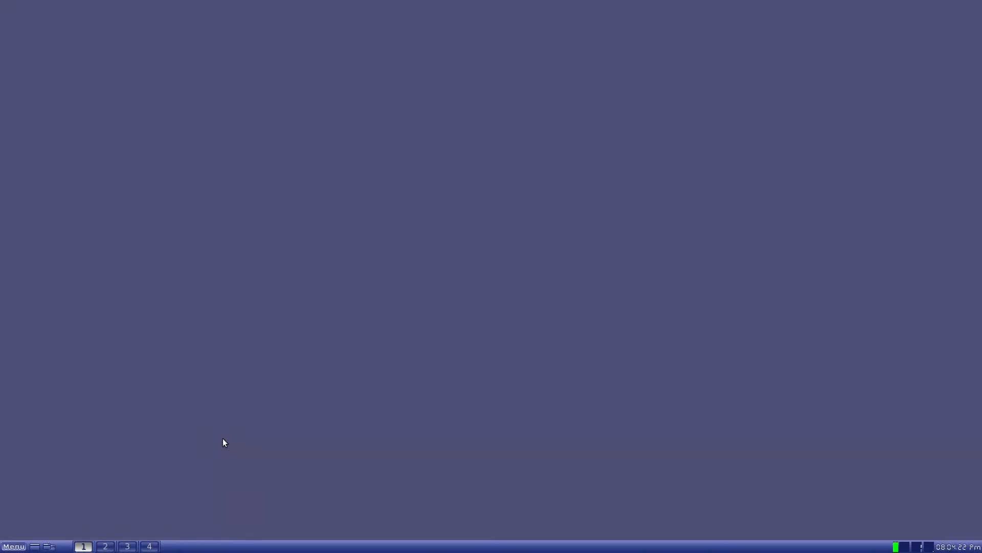
Step: Start Thunar File Manager from Menu > Utilities > FileTools
left_click(14, 546)
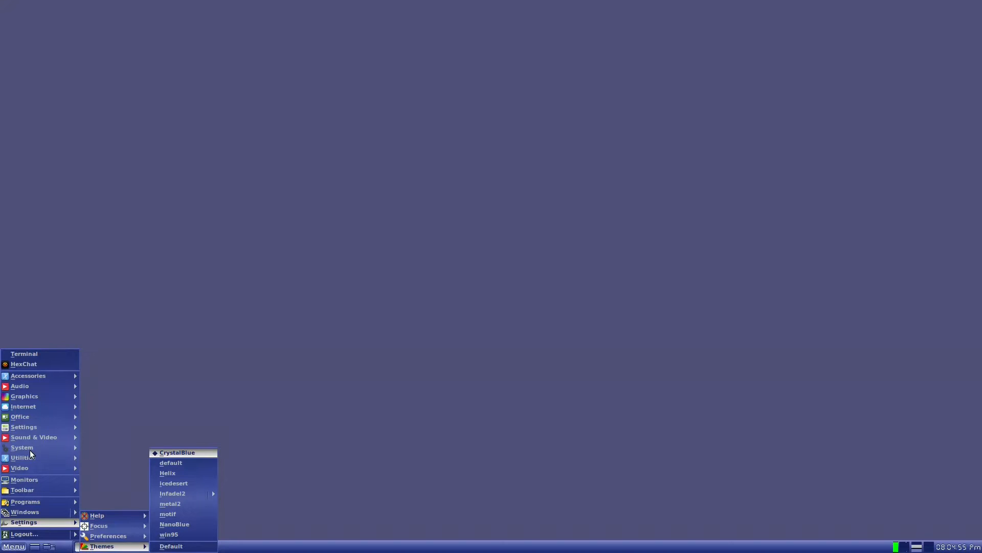
mouse_move(29, 460)
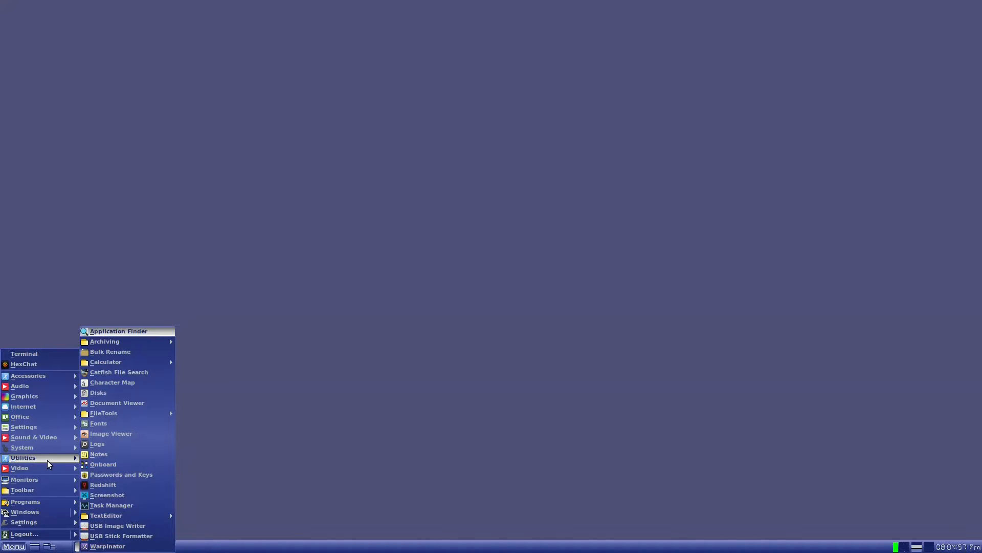
mouse_move(114, 413)
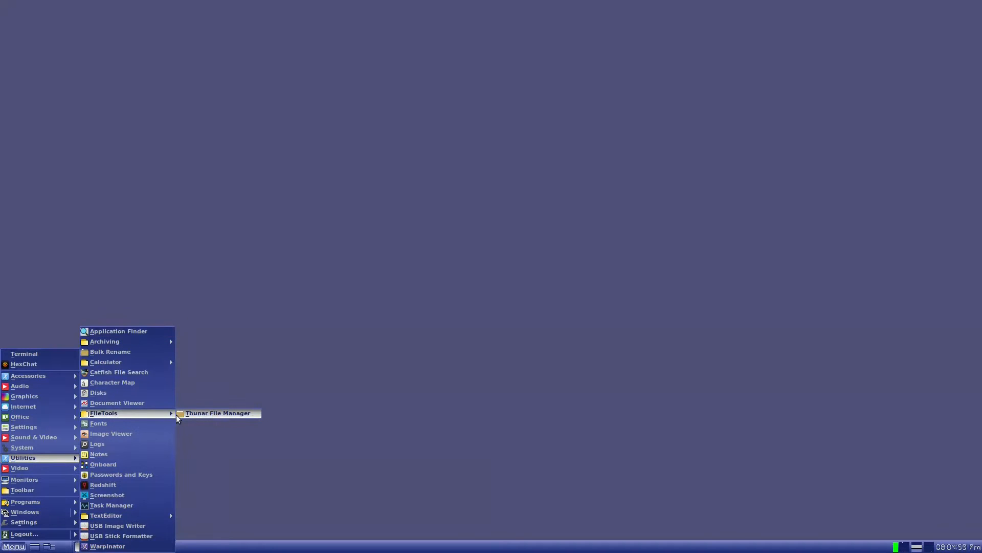
left_click(200, 413)
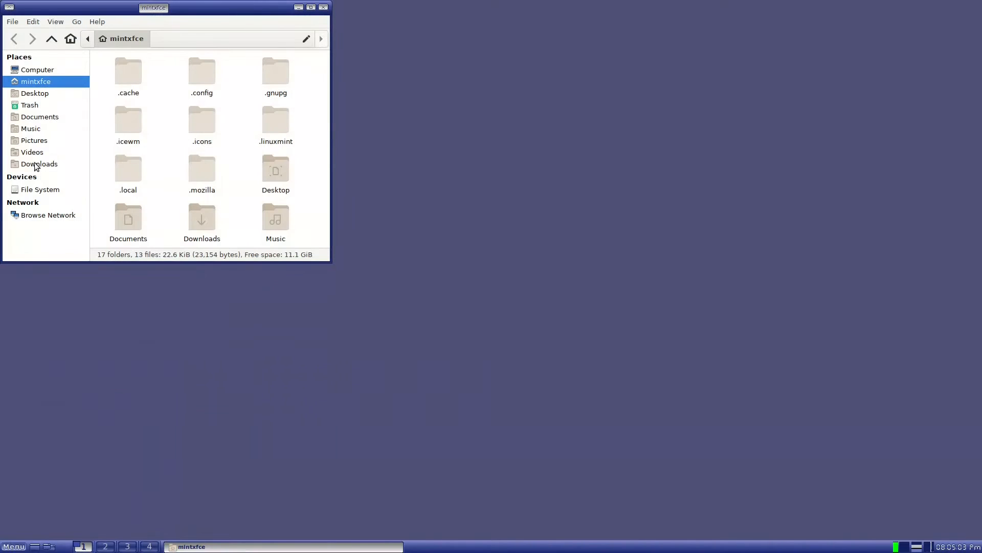
Step: Copy everything inside /usr/share/icewm
left_click(38, 190)
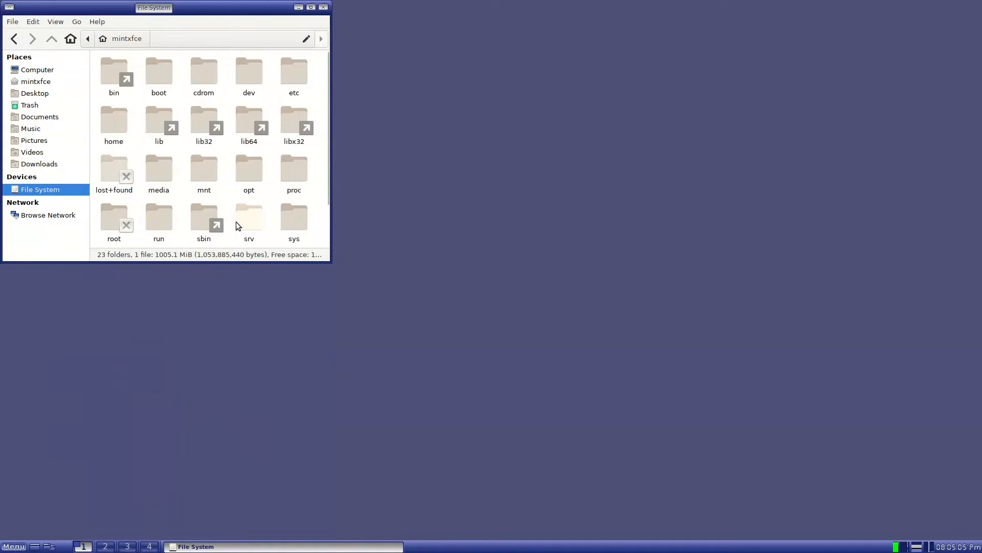
scroll(237, 223, "down", 2)
double_click(160, 213)
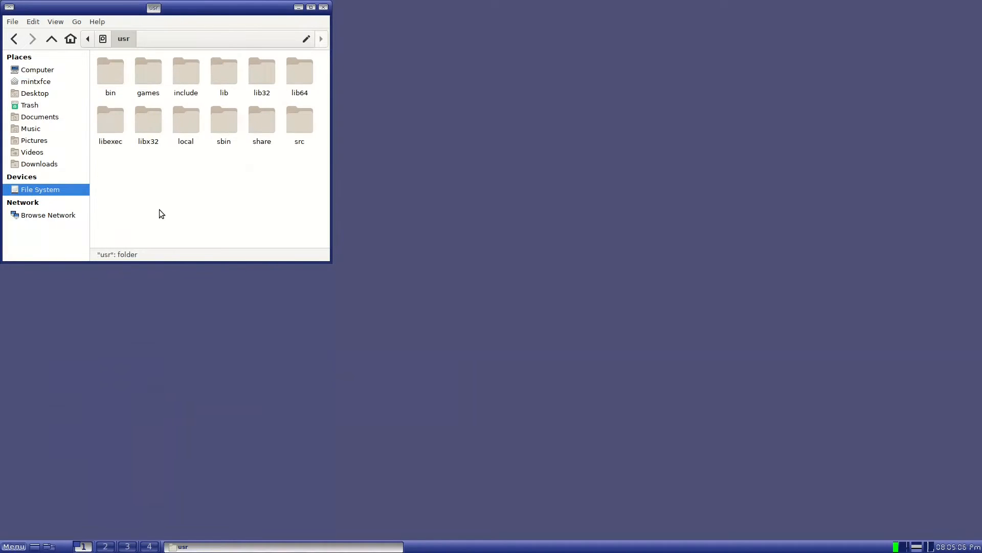
double_click(256, 123)
type("ice")
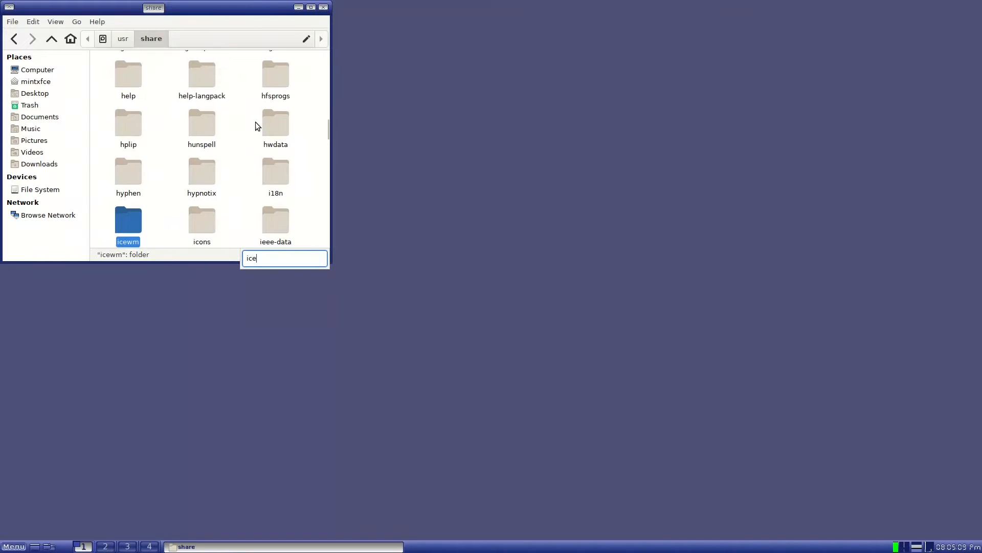
double_click(122, 224)
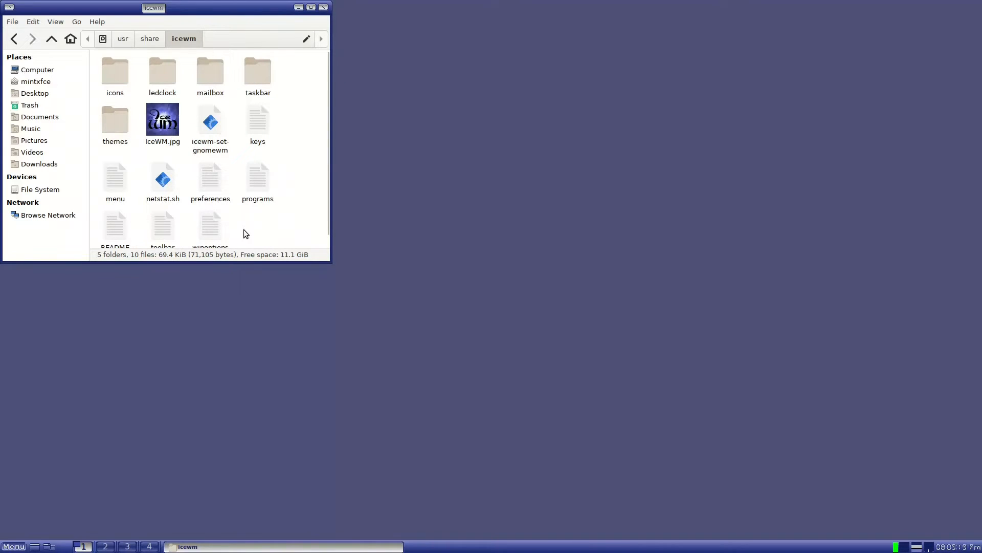
left_click_drag(304, 235, 113, 76)
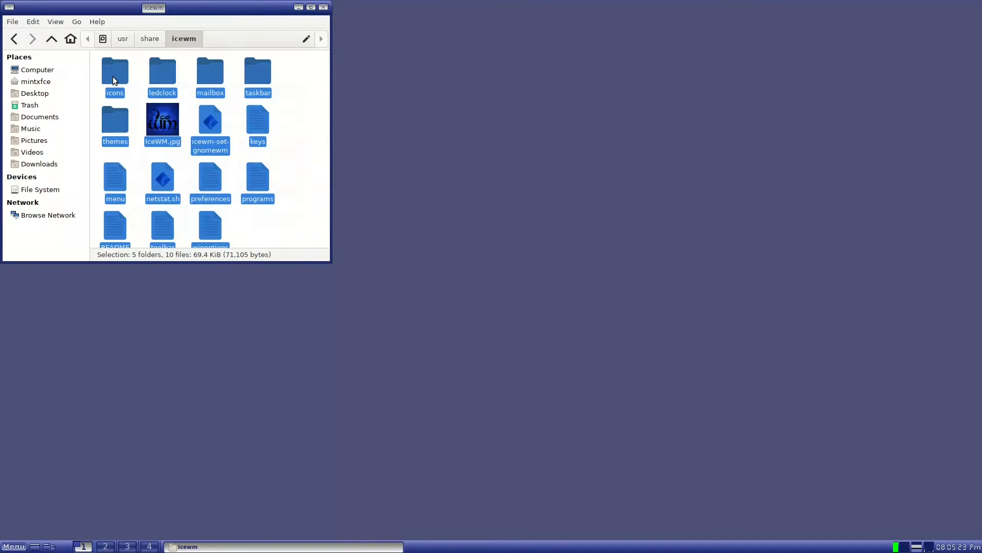
right_click(113, 76)
left_click(137, 121)
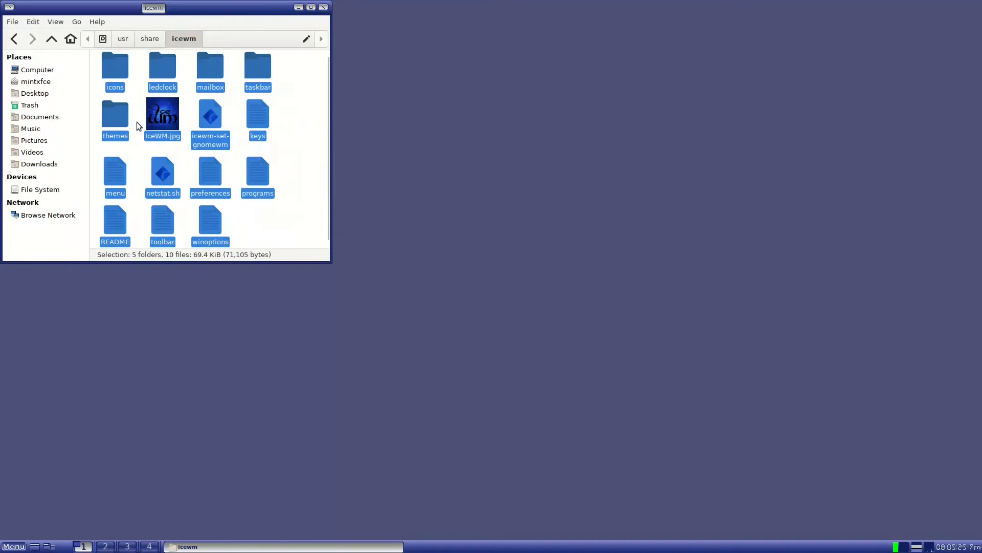
Step: Show hidden files in home and paste the copied items into the .icewm folder
left_click(45, 85)
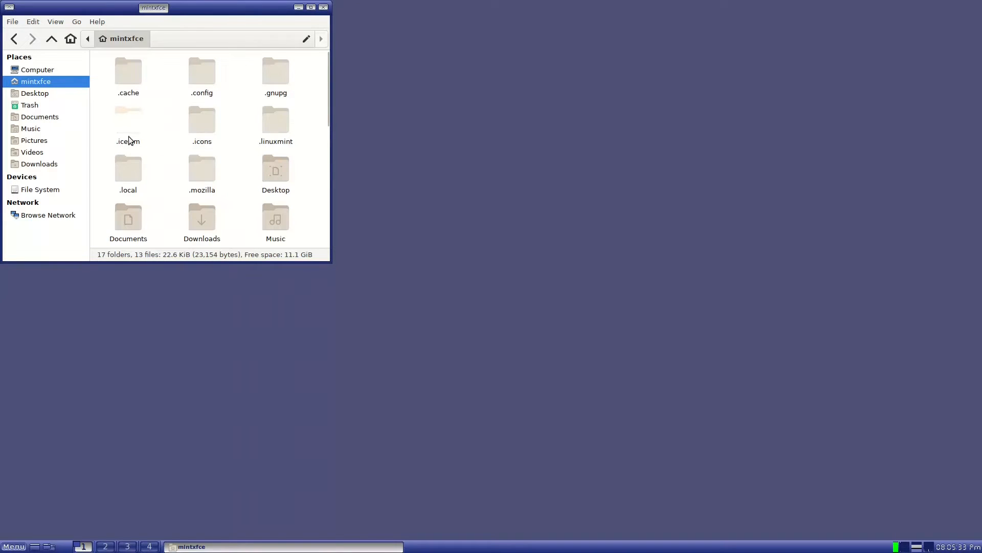
left_click(56, 23)
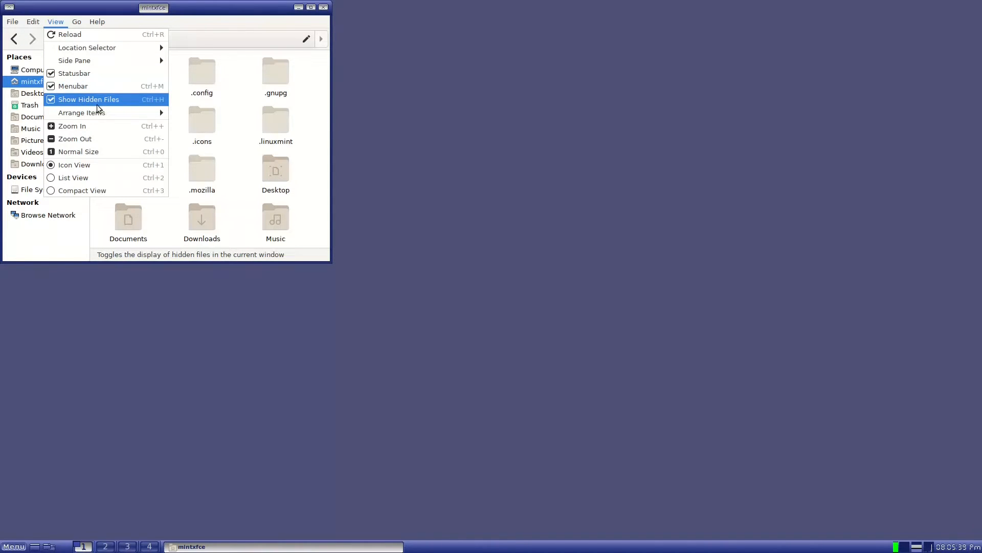
left_click(243, 105)
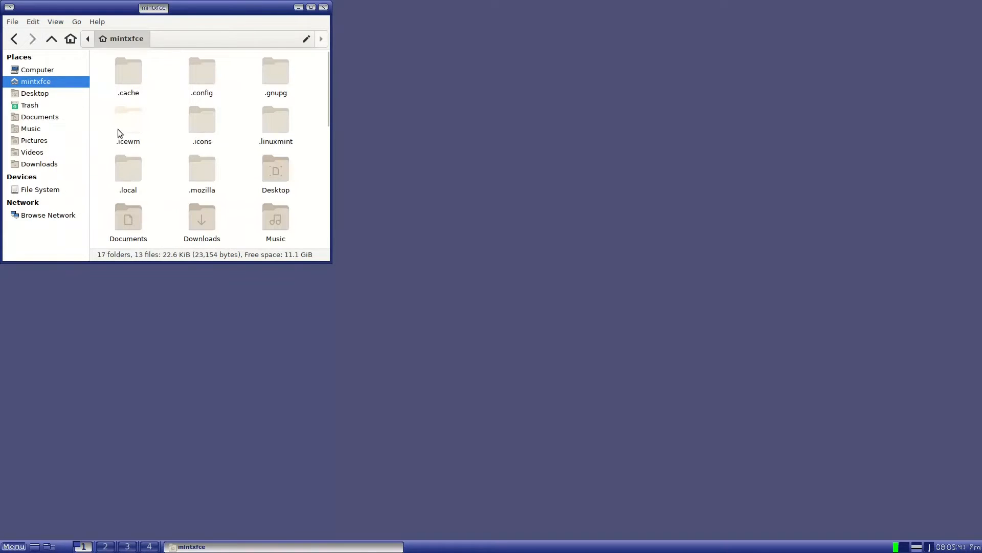
double_click(137, 128)
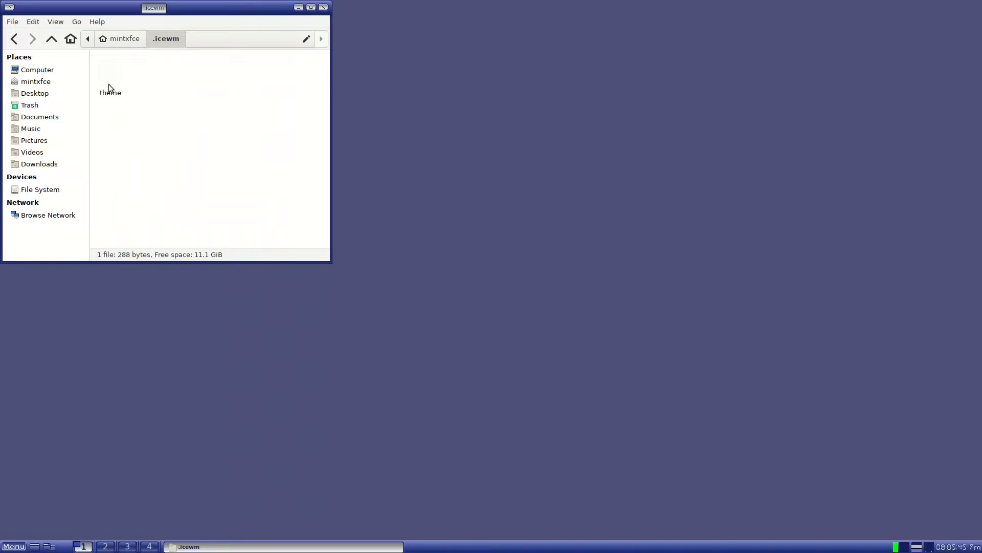
right_click(163, 99)
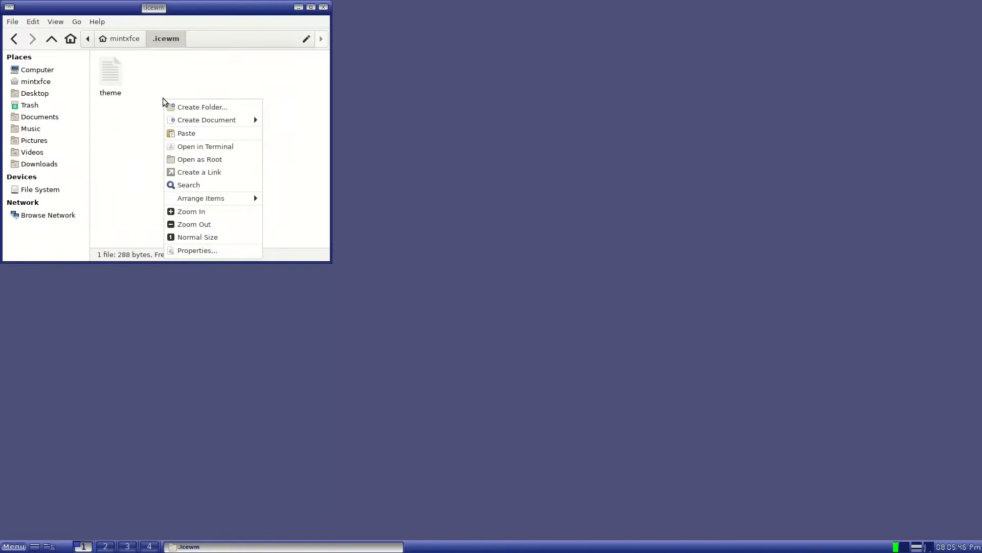
left_click(192, 132)
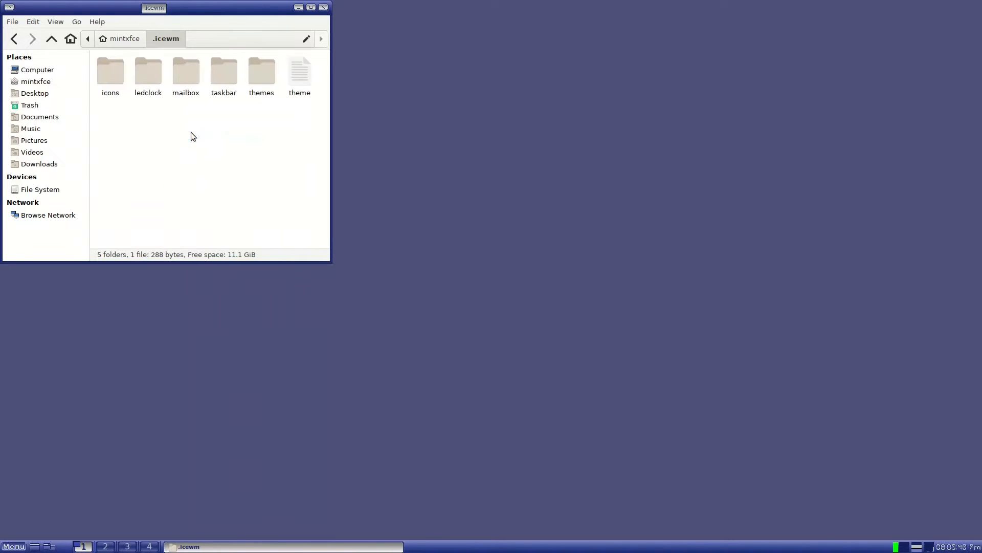
left_click(299, 155)
Step: Open the themes folder inside .icewm to view the copied theme folders
scroll(296, 162, "down", 1)
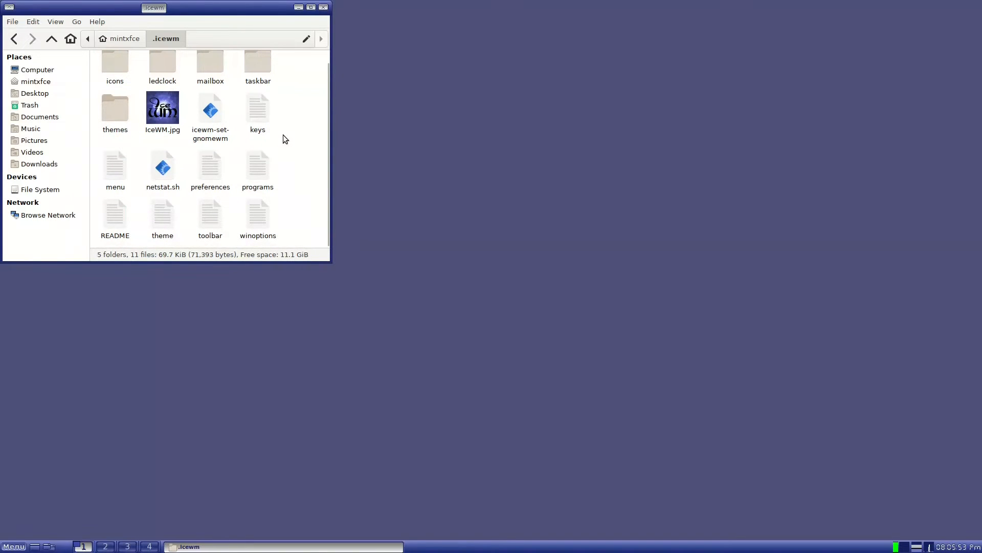
scroll(319, 191, "up", 1)
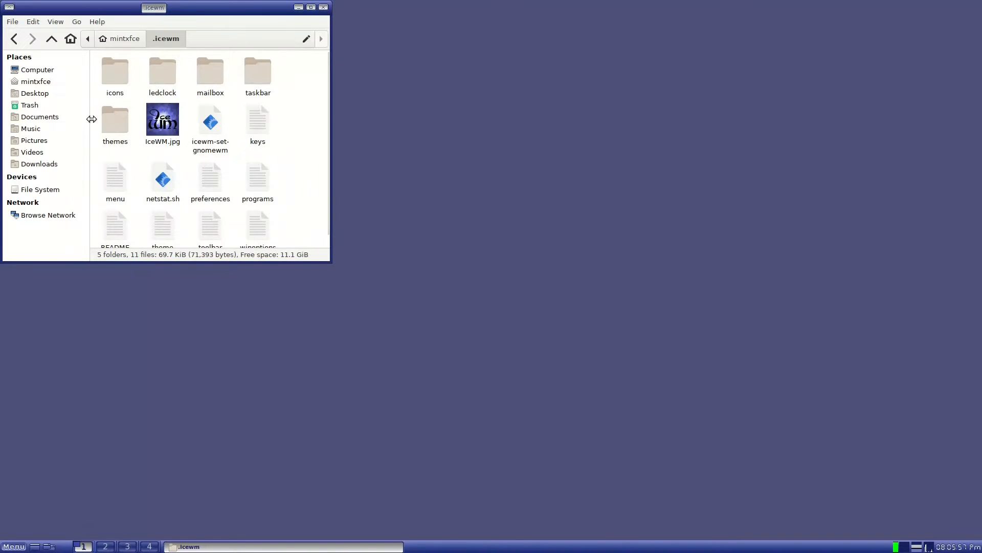
left_click(116, 129)
double_click(115, 126)
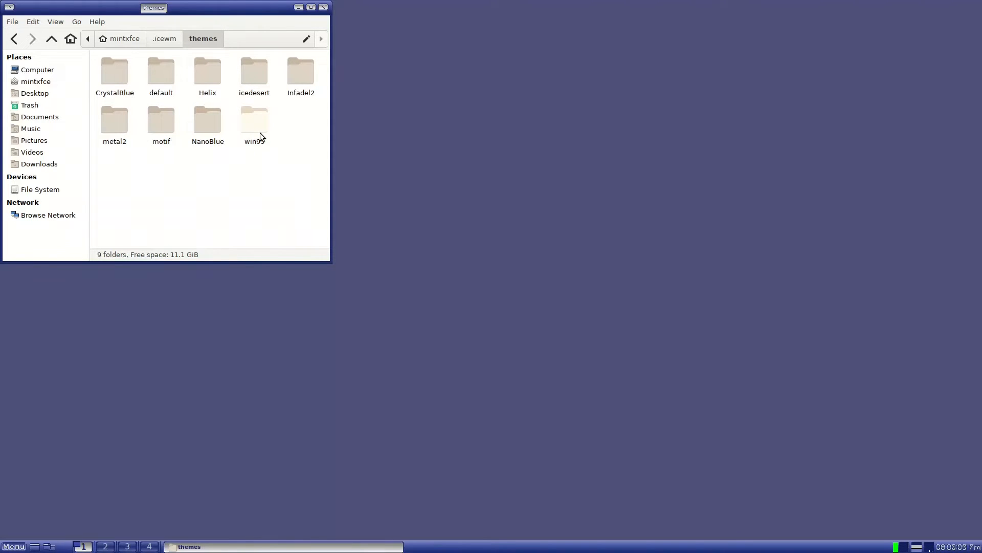
Step: Close Thunar and switch IceWM to the win95 theme for a grey taskbar
left_click(323, 7)
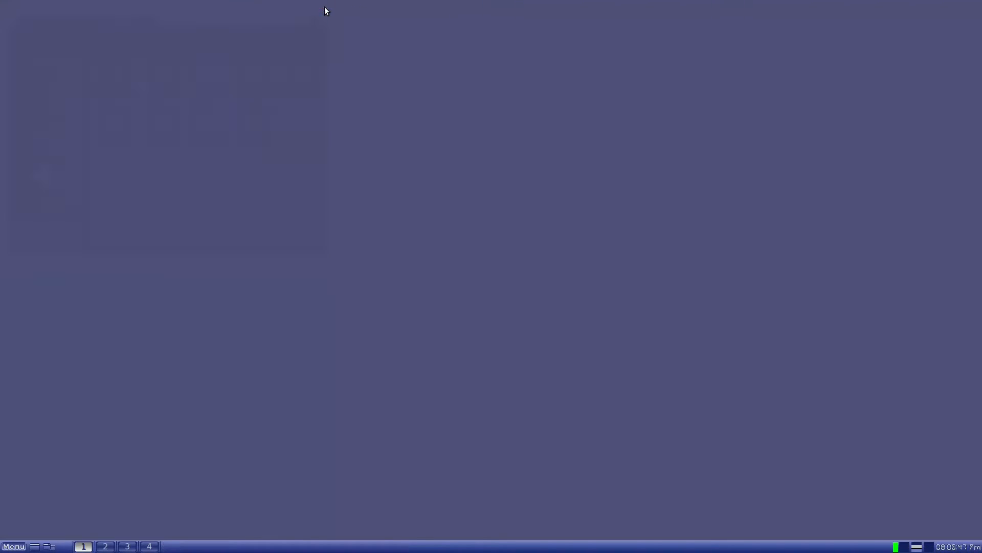
left_click(22, 549)
mouse_move(42, 520)
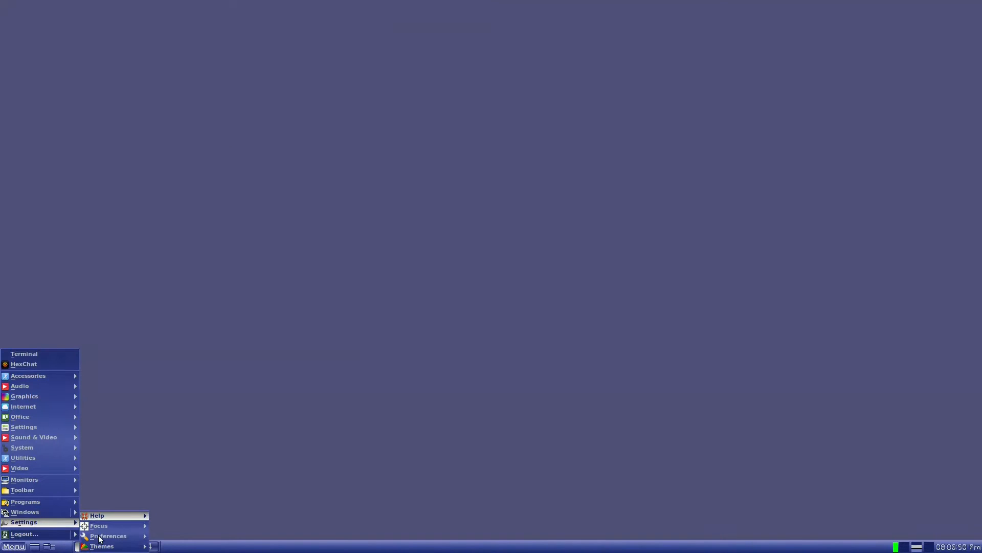
mouse_move(102, 546)
left_click(194, 464)
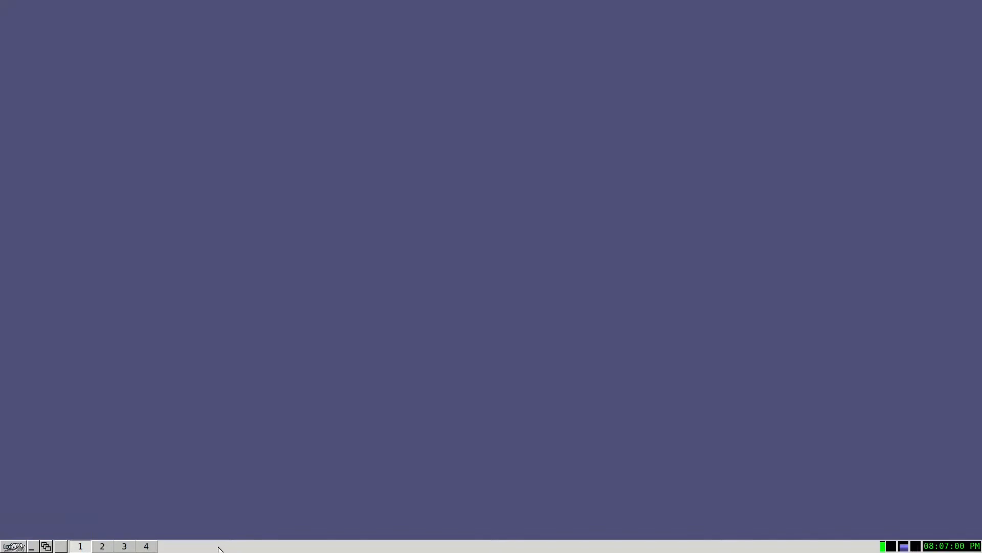
left_click(17, 547)
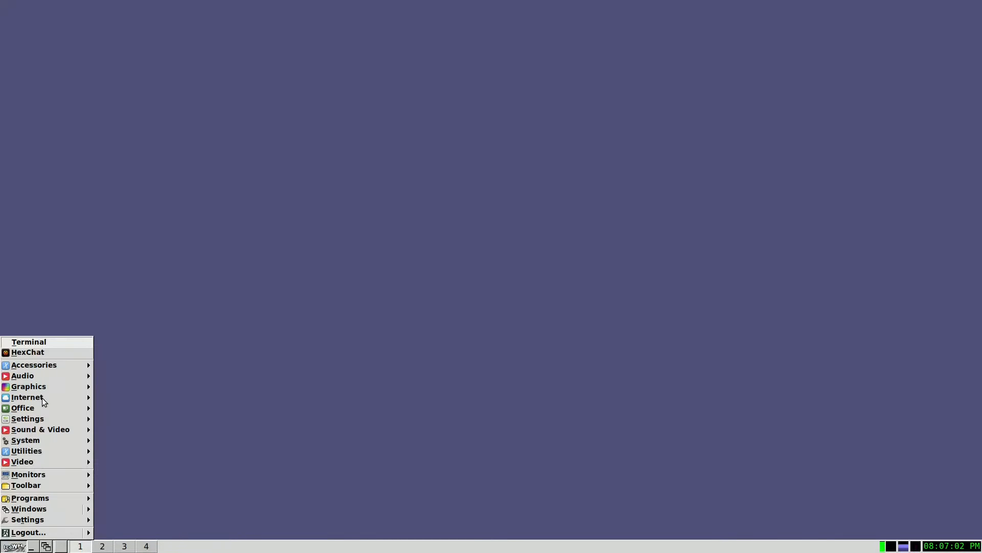
Step: Launch Firefox and load pling.com
mouse_move(43, 402)
mouse_move(142, 442)
left_click(199, 443)
type("p")
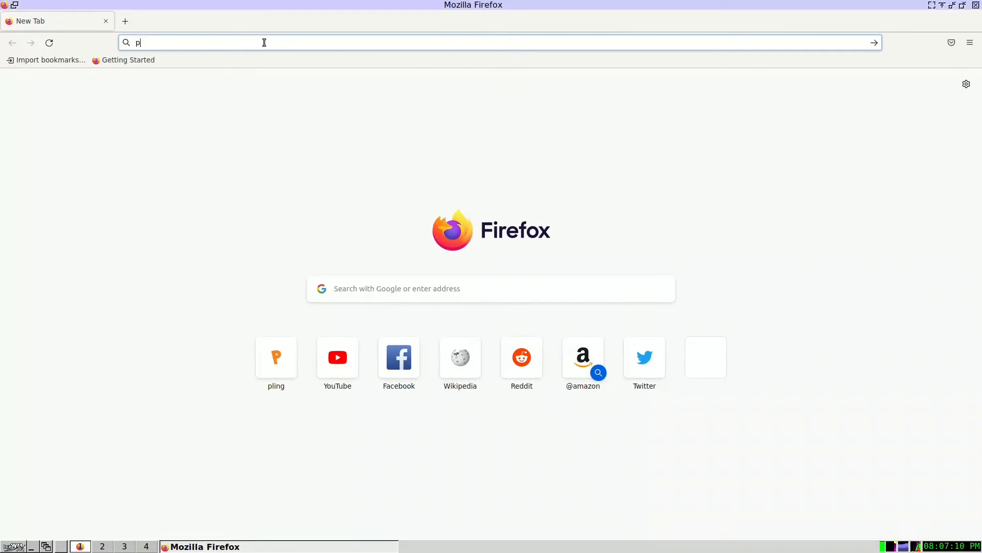
type("ling.com")
key("Return")
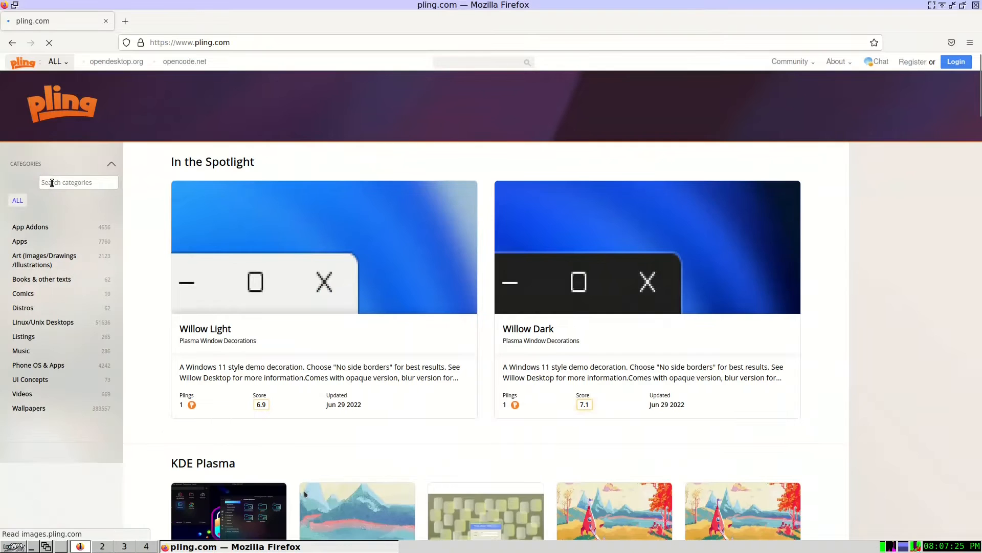
Step: Find the Ice-WM Themes category, sort by rating, and open the Nitrogen theme
left_click(67, 182)
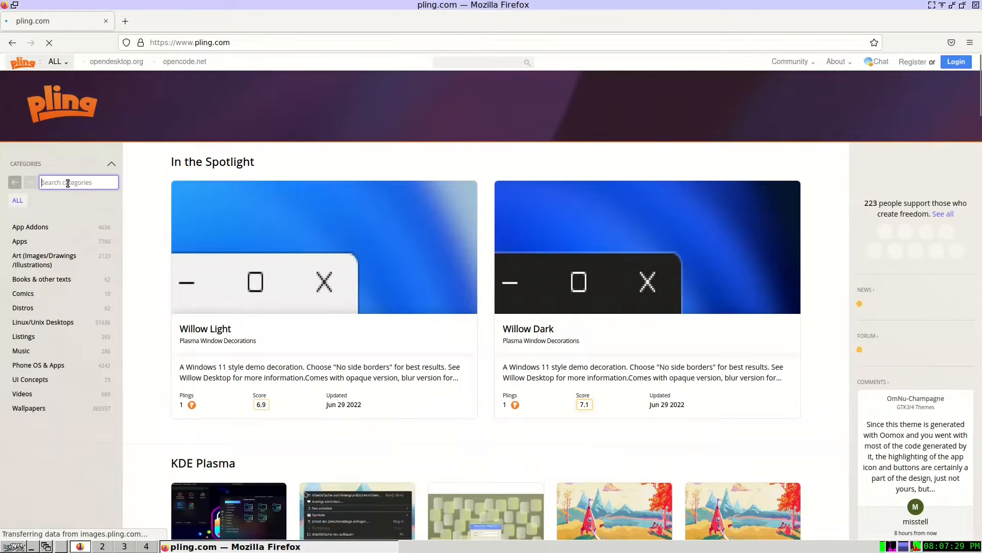
type("ce")
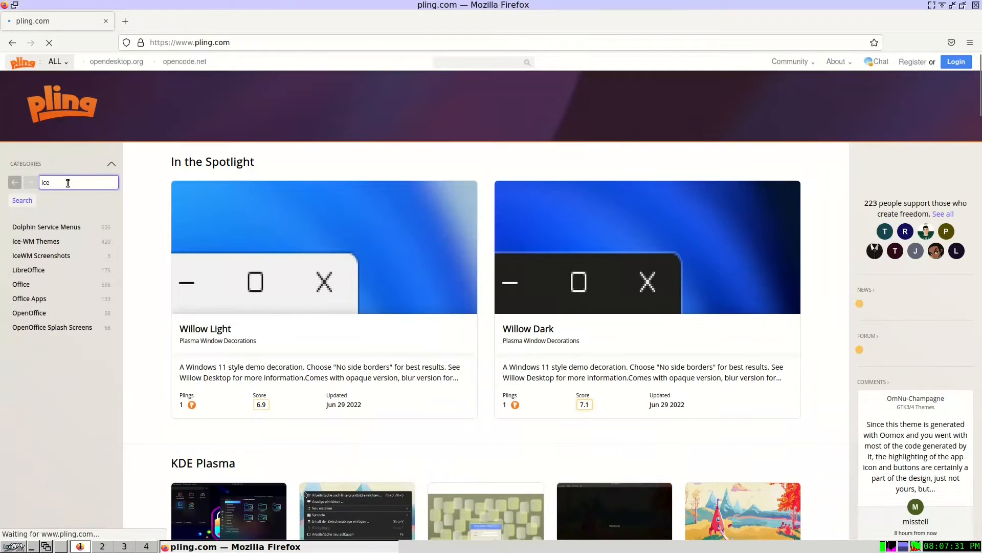
left_click(21, 243)
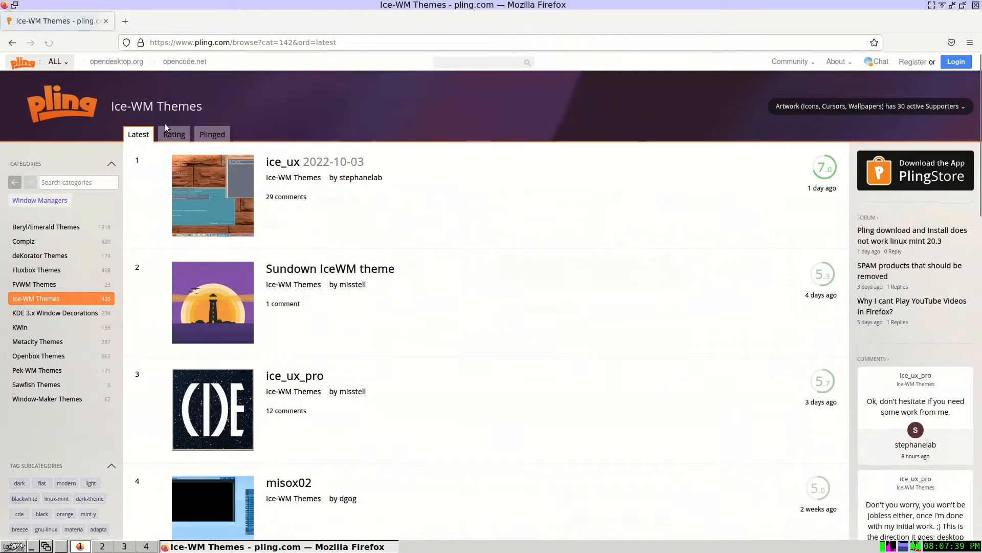
left_click(178, 135)
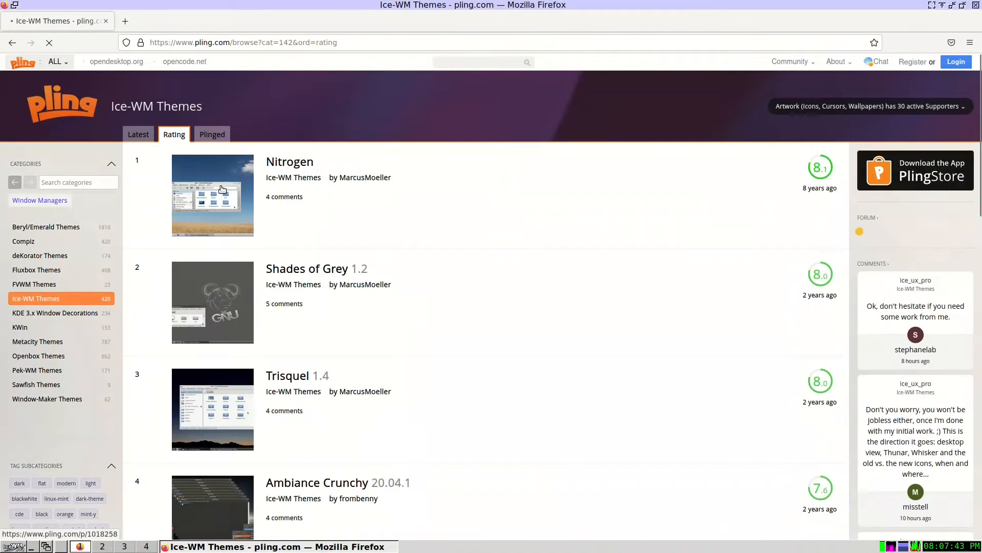
left_click(303, 165)
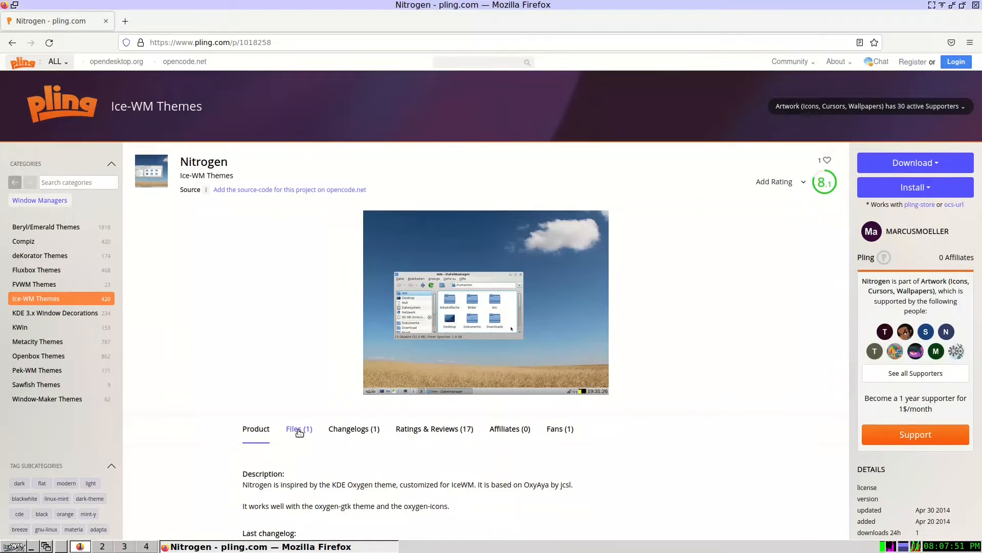
Step: Open Nitrogen's Files list and click the 164750-Nitrogen_1.8.tar.gz download link
scroll(307, 439, "down", 3)
scroll(306, 439, "down", 3)
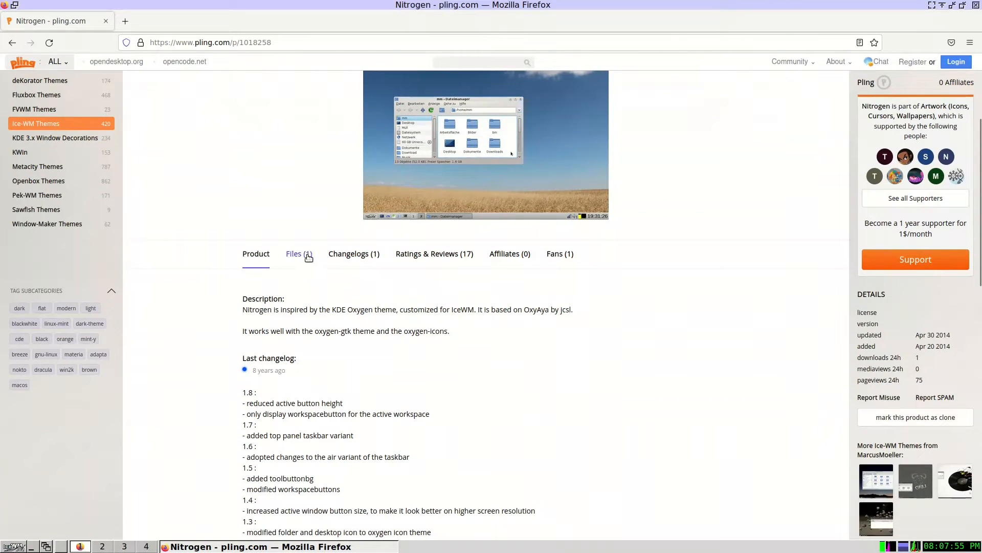
left_click(304, 258)
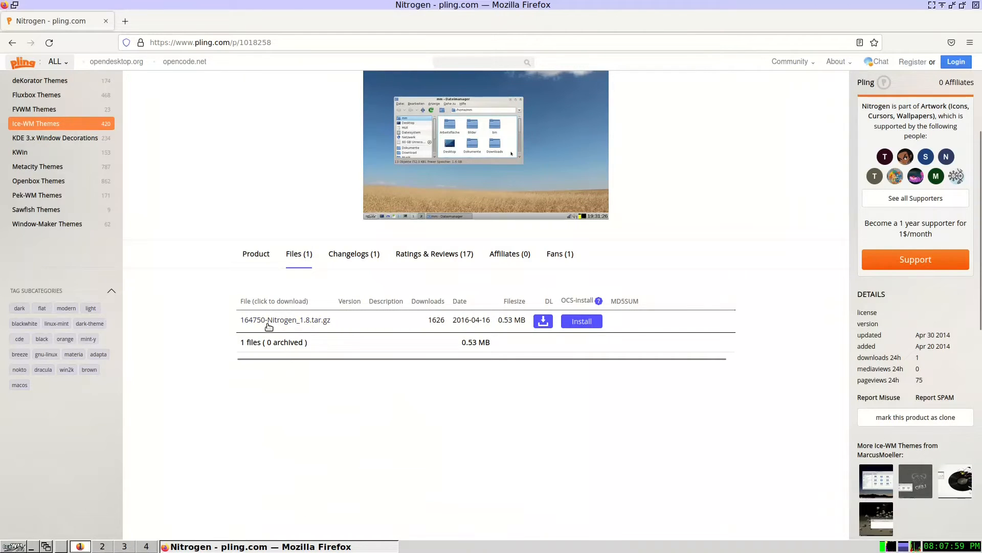
left_click(267, 323)
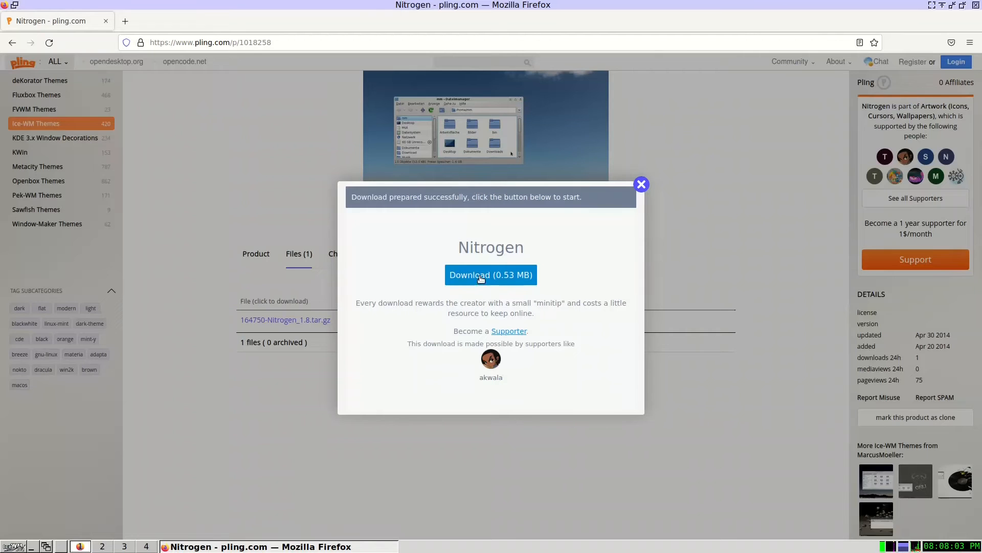
Step: Download the 0.53 MB Nitrogen archive and copy the extracted Nitrogen folder in Downloads
left_click(643, 183)
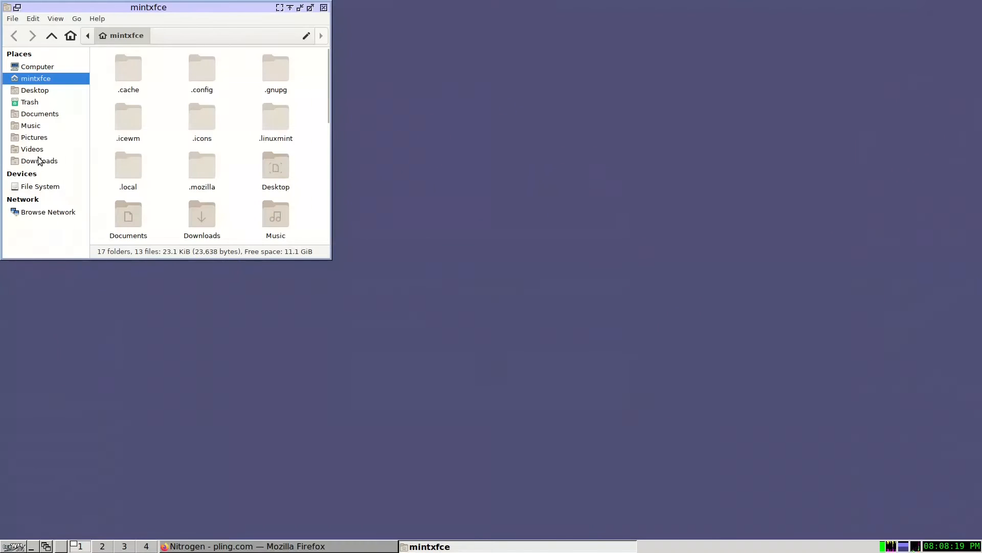
left_click(40, 160)
left_click(275, 128)
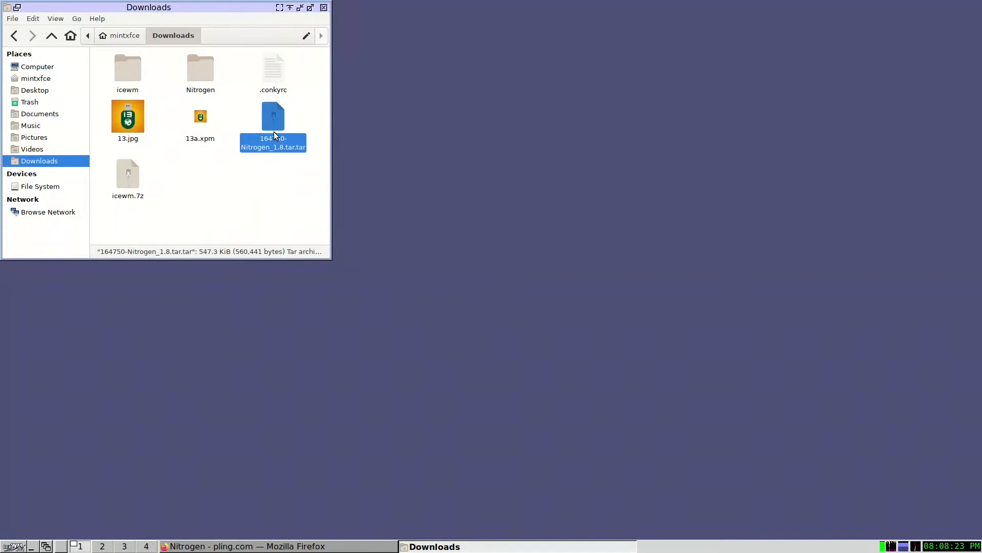
right_click(273, 131)
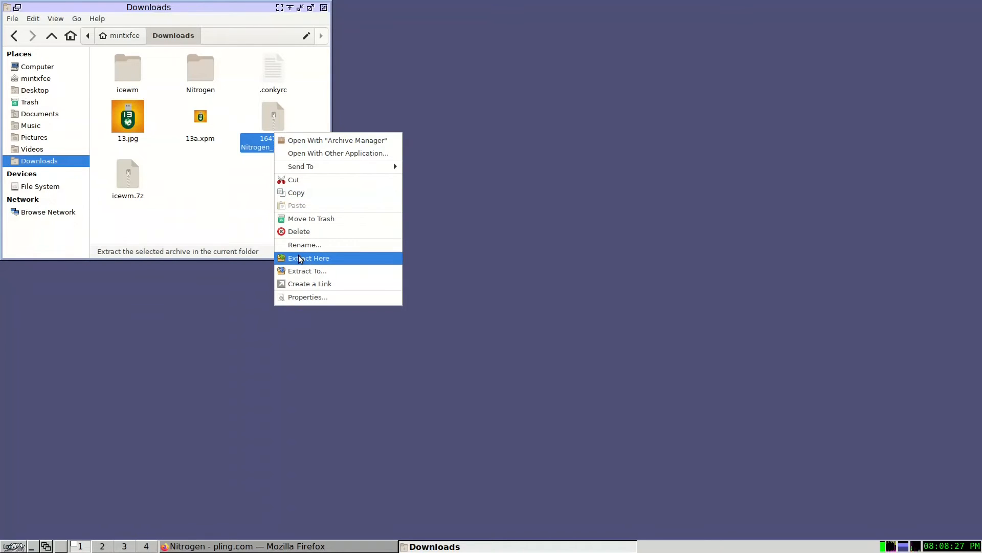
left_click(243, 214)
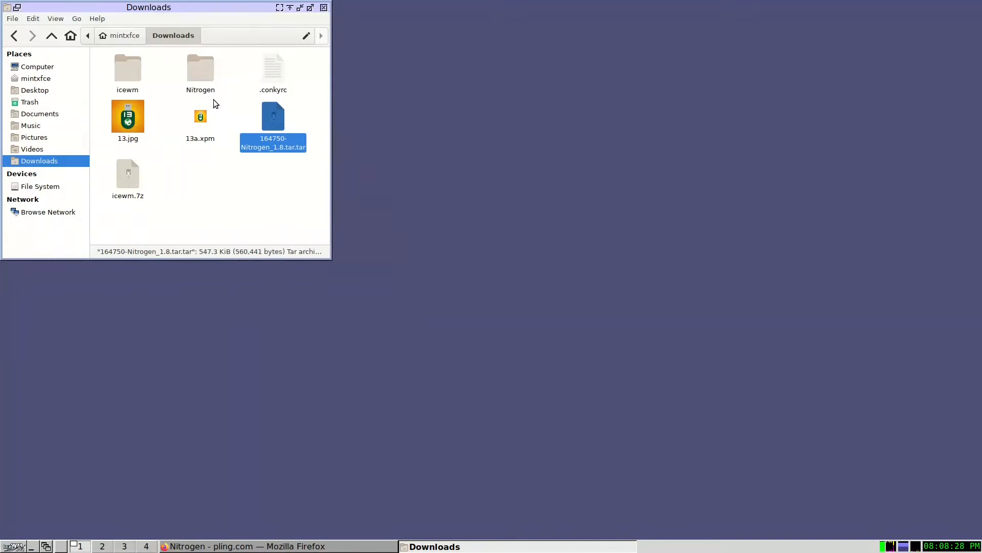
left_click(204, 73)
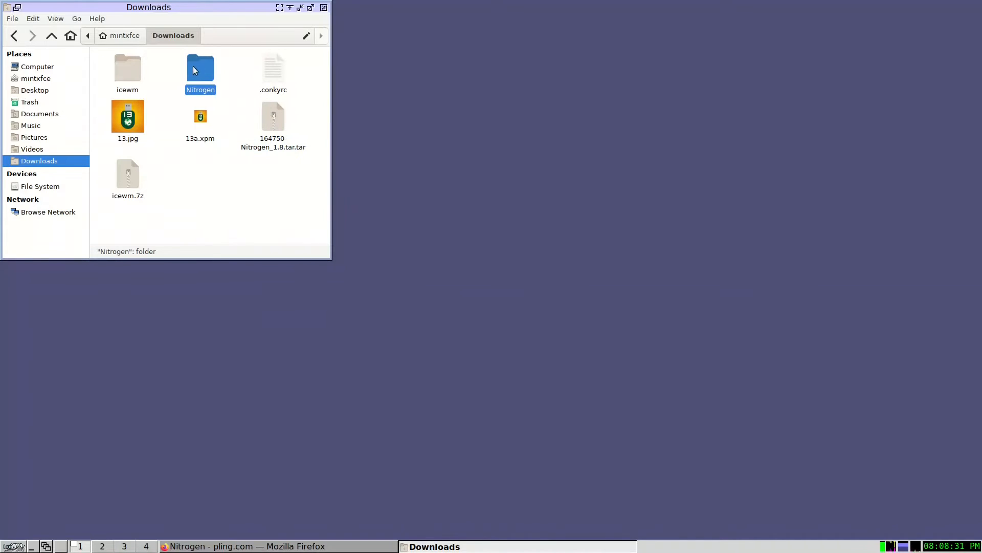
right_click(204, 72)
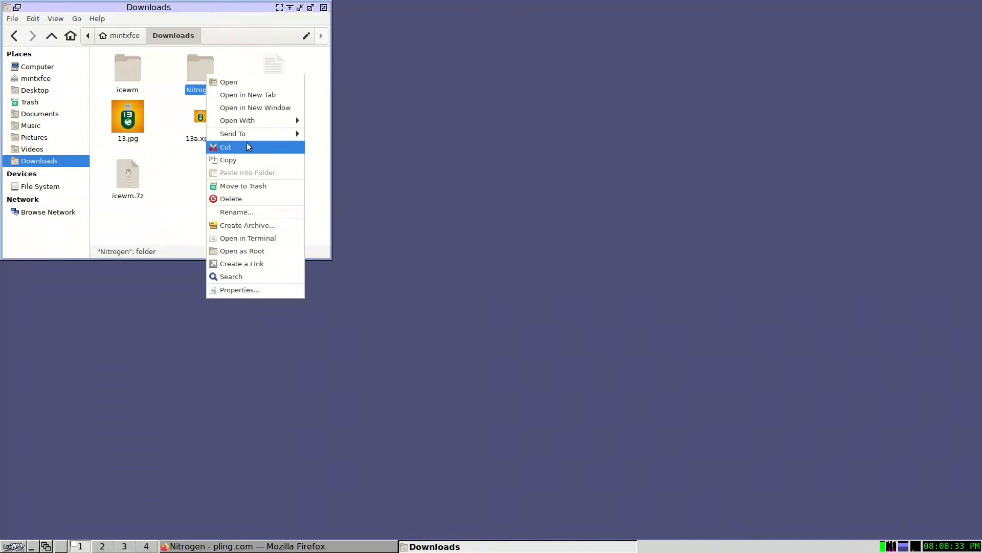
left_click(253, 162)
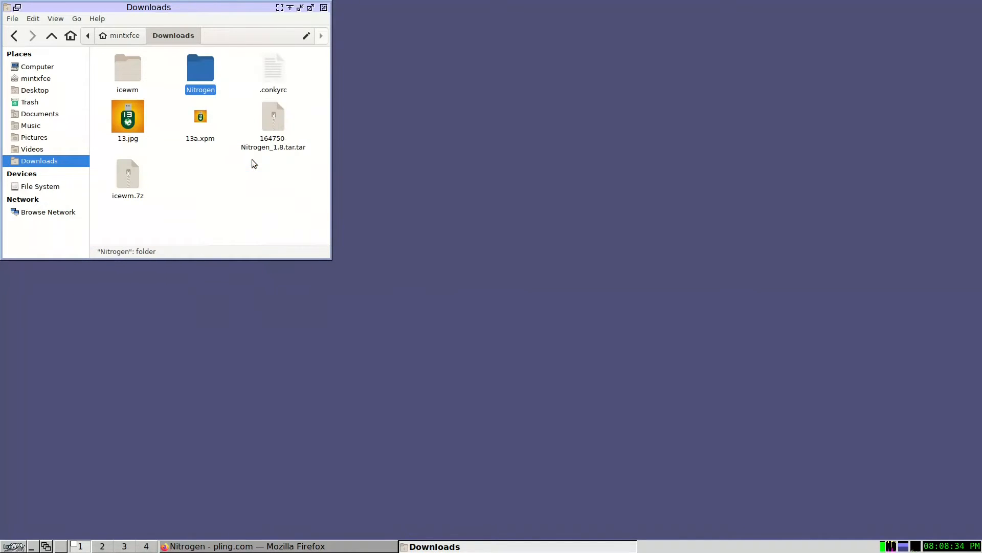
Step: Paste the Nitrogen folder into Home/.icewm/themes
left_click(46, 81)
double_click(122, 127)
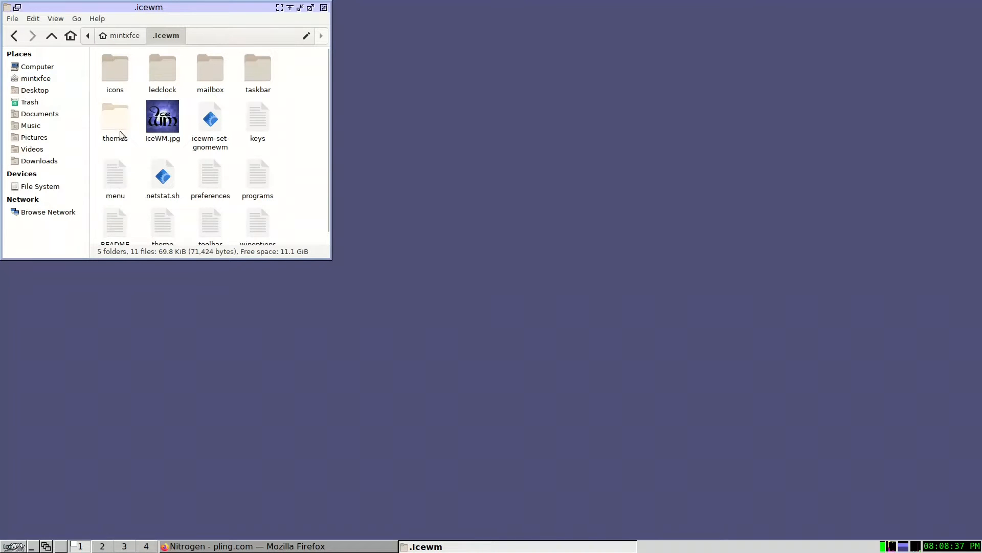
double_click(117, 124)
right_click(147, 166)
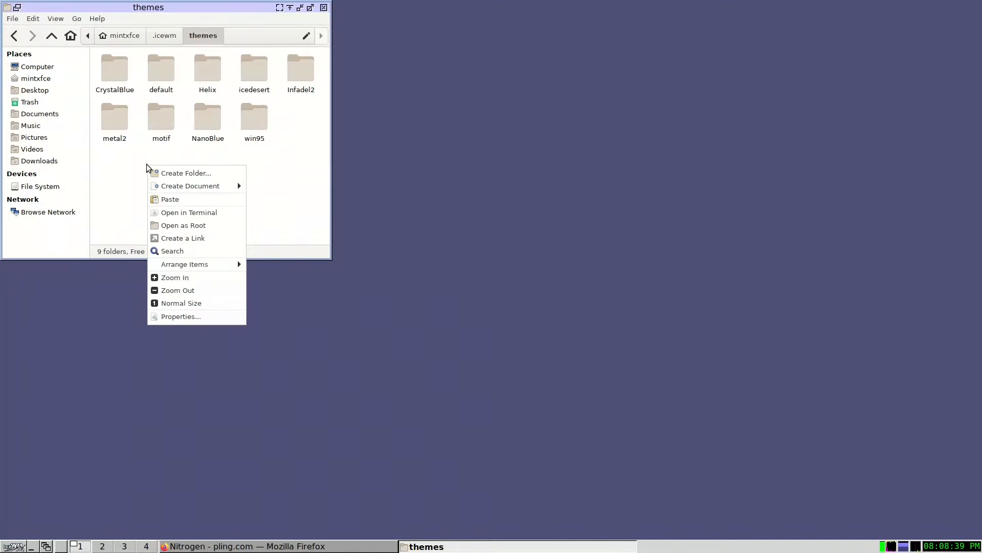
left_click(163, 199)
left_click(263, 167)
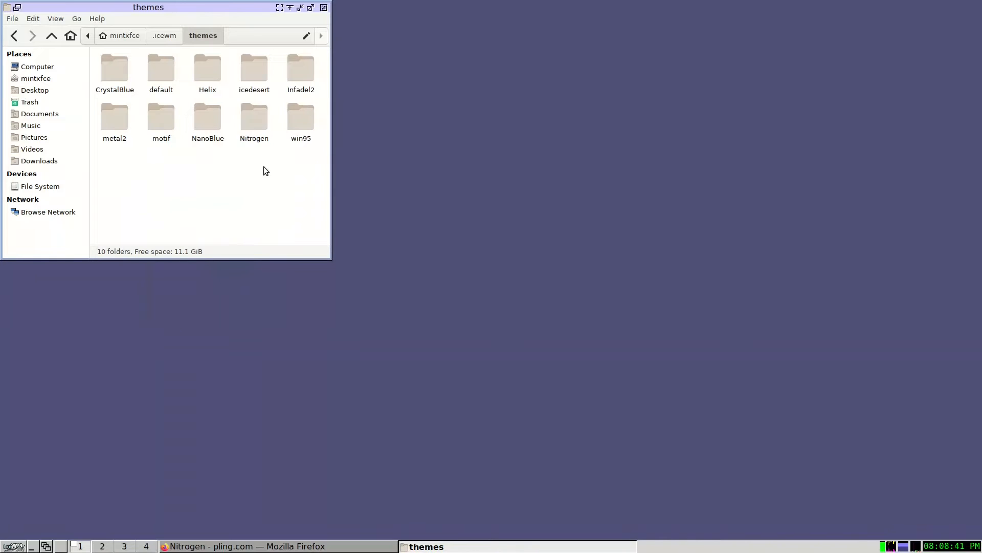
Step: Close Thunar and restart IceWM so it detects the new theme
left_click(324, 8)
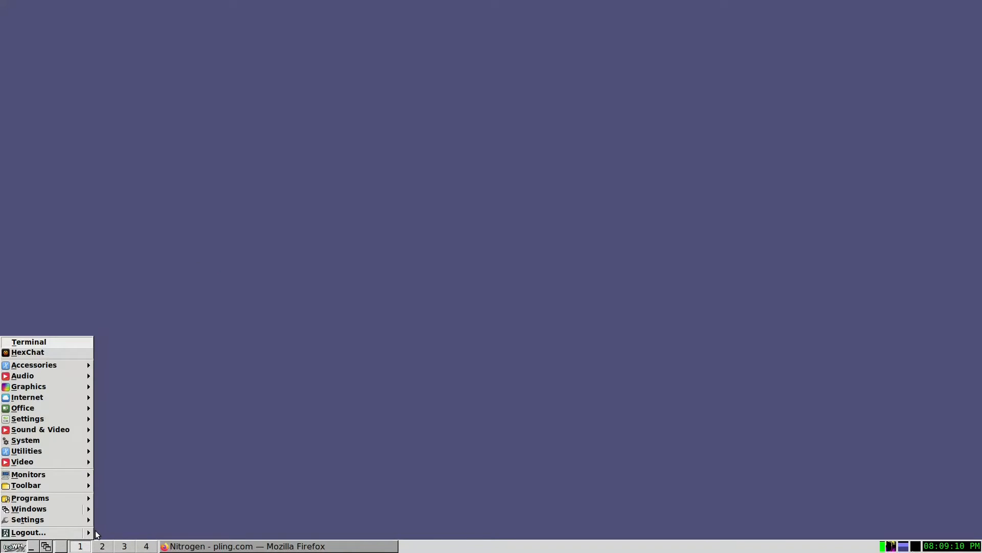
mouse_move(90, 533)
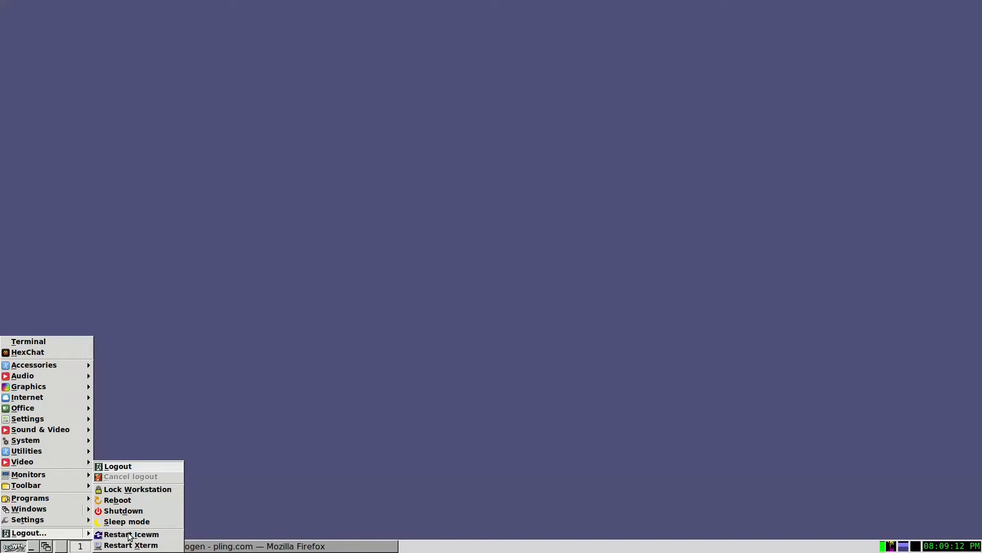
left_click(129, 534)
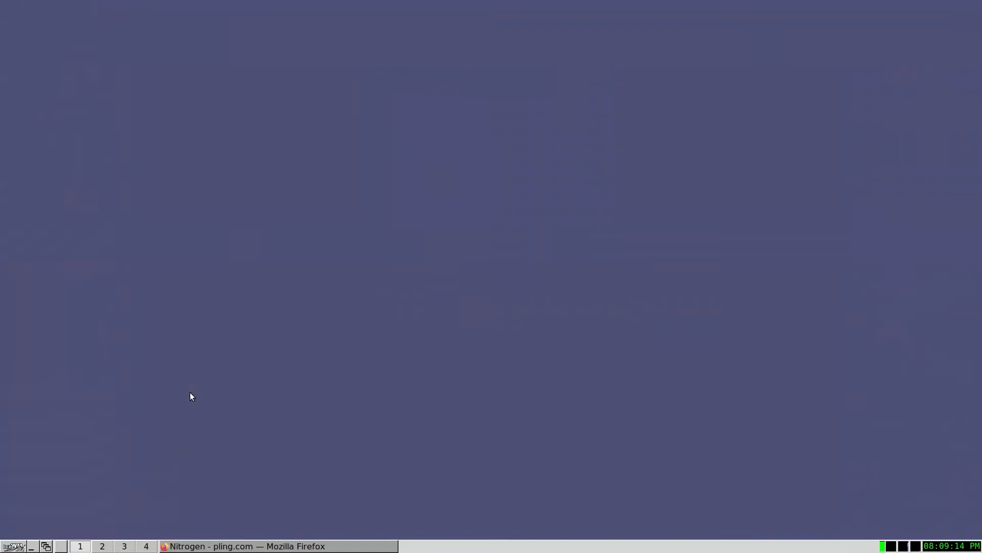
Step: Apply the Nitrogen theme from Settings > Themes in the start menu
left_click(14, 546)
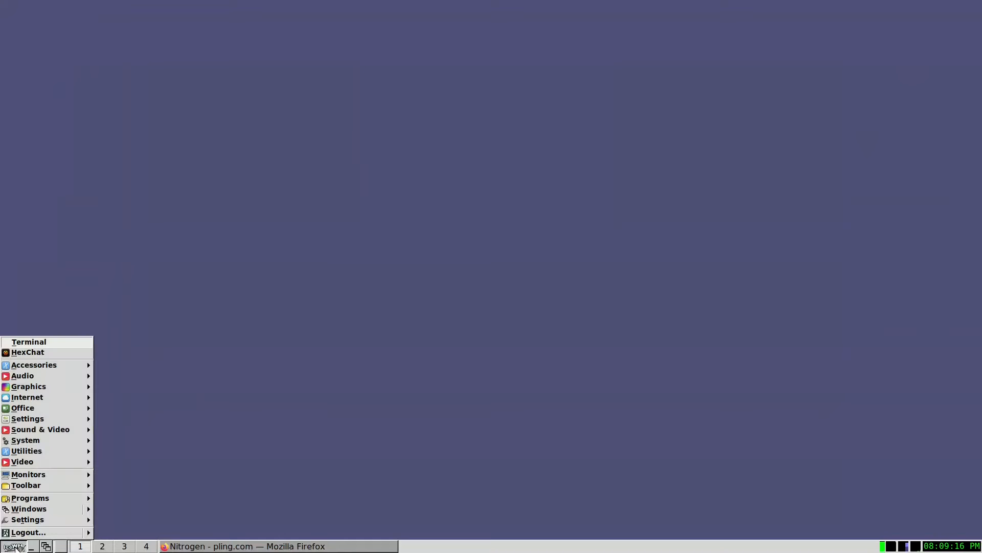
mouse_move(43, 520)
mouse_move(143, 546)
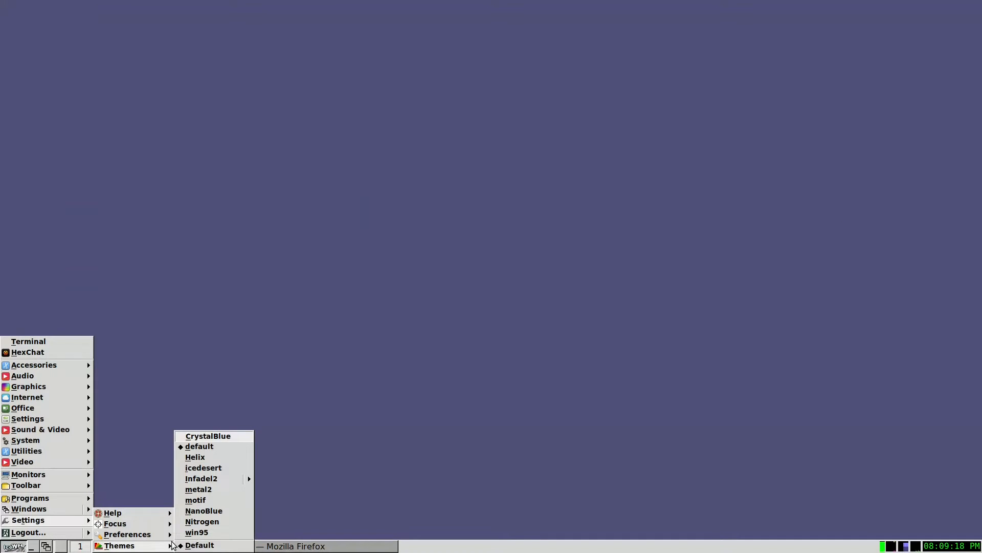
left_click(194, 521)
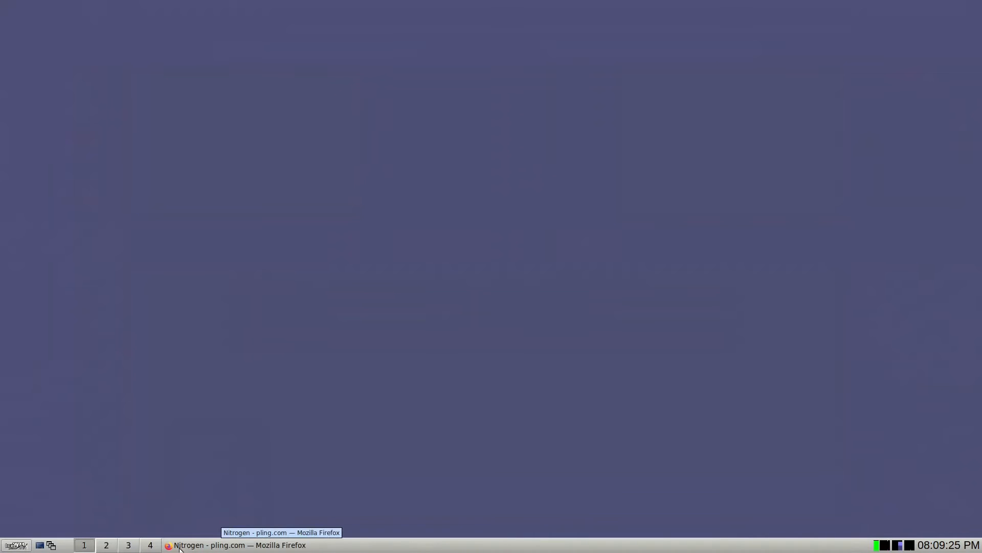
key("ctrl+Escape")
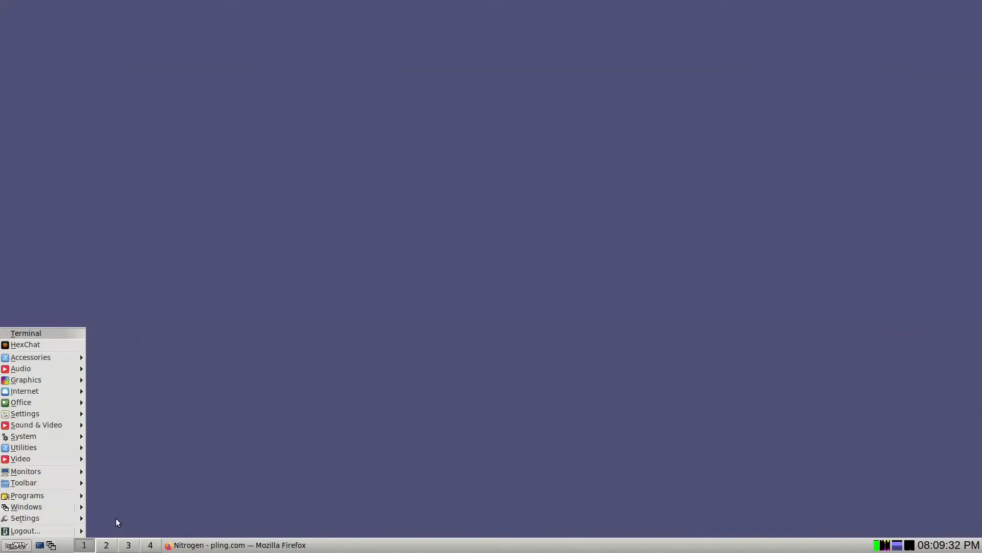
mouse_move(74, 358)
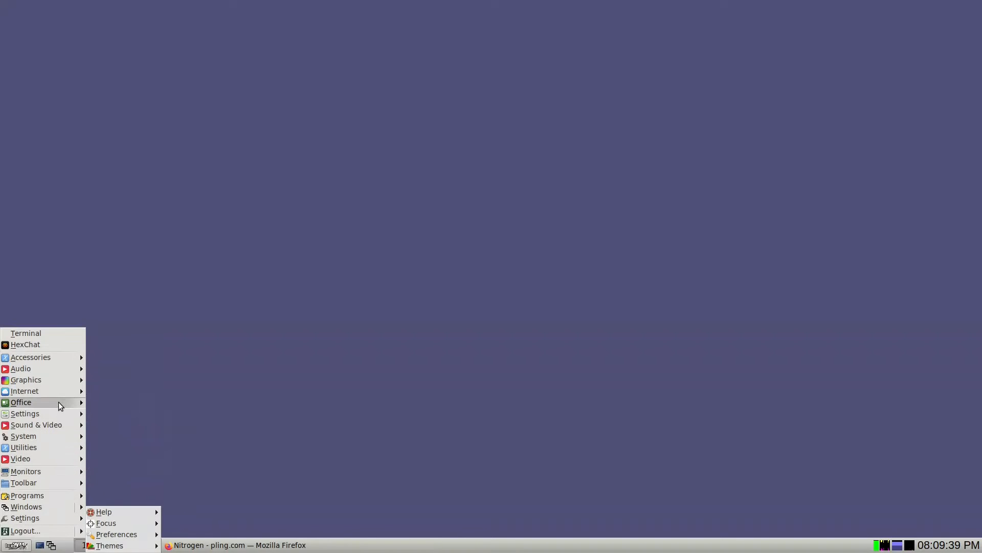
mouse_move(61, 448)
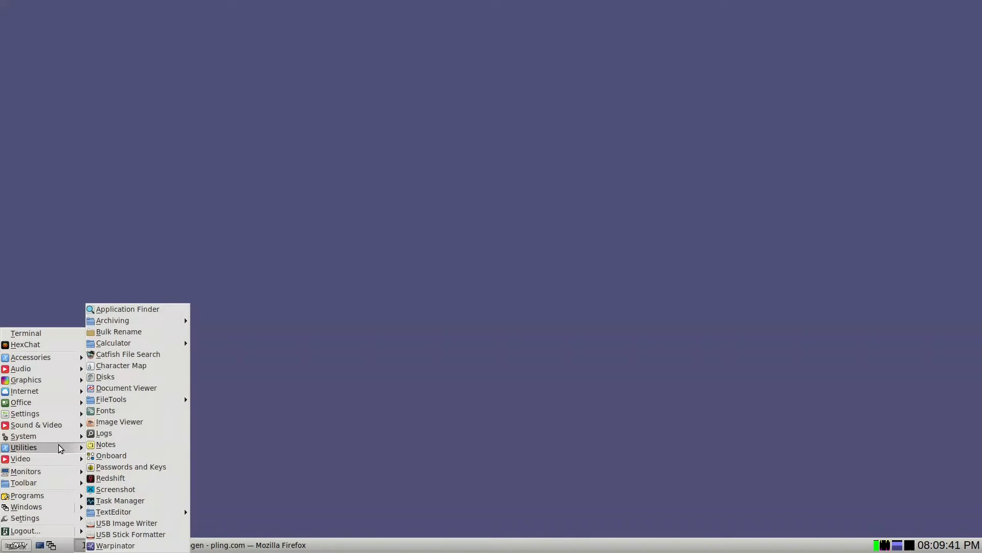
left_click(317, 440)
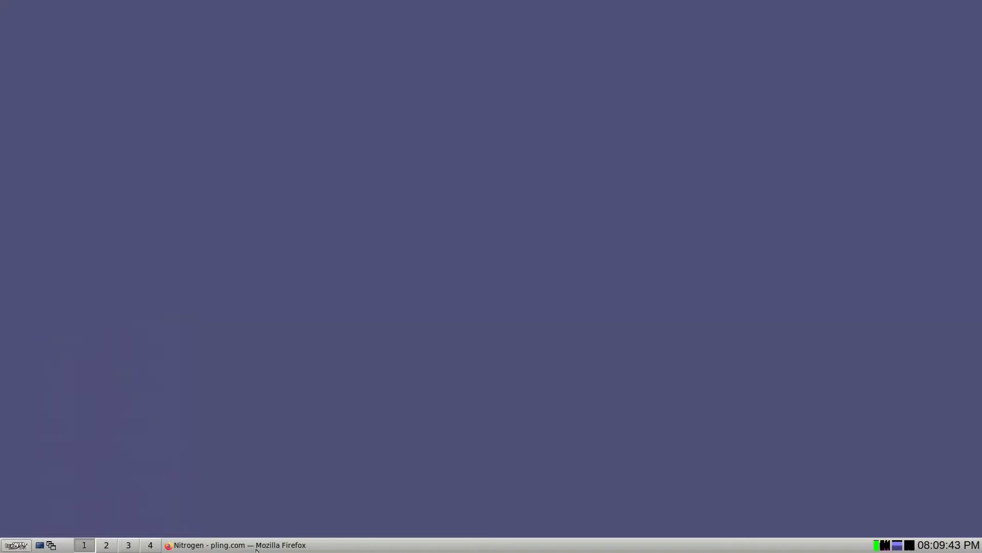
left_click(257, 549)
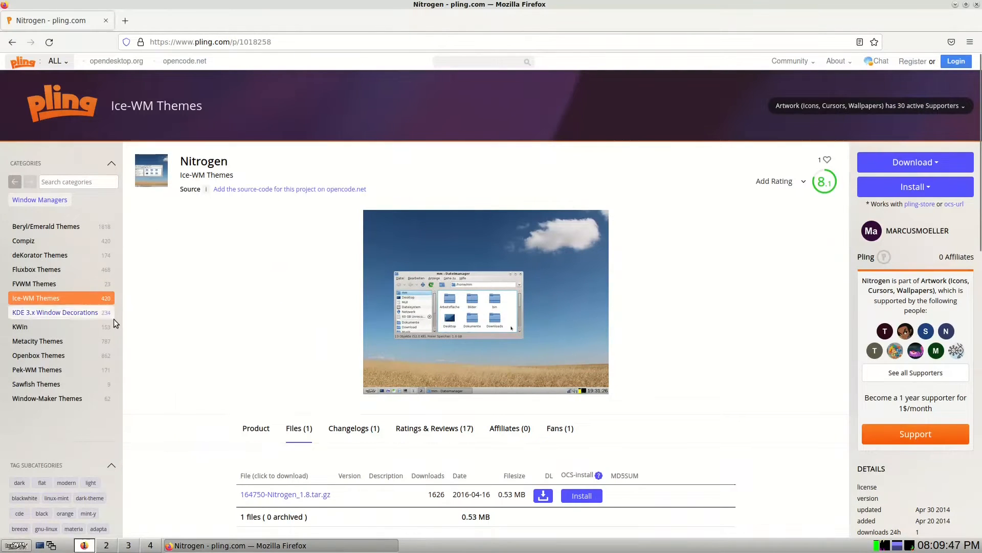
scroll(394, 314, "down", 10)
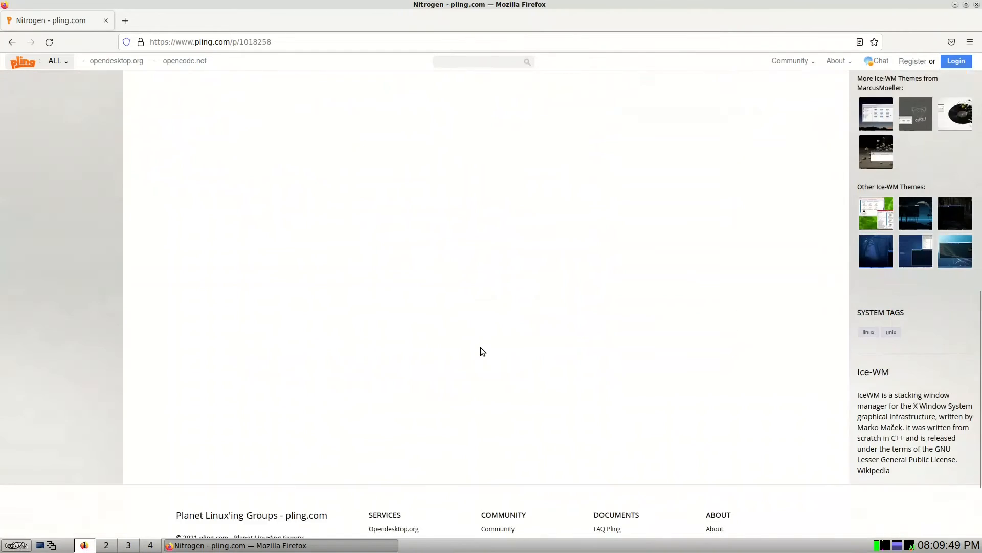
scroll(481, 351, "up", 10)
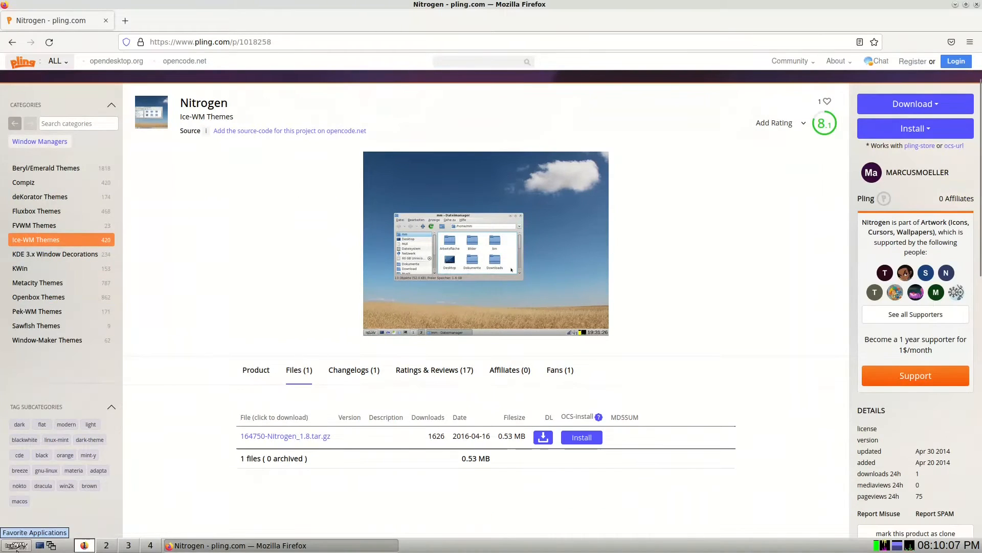
left_click(12, 546)
left_click(12, 546)
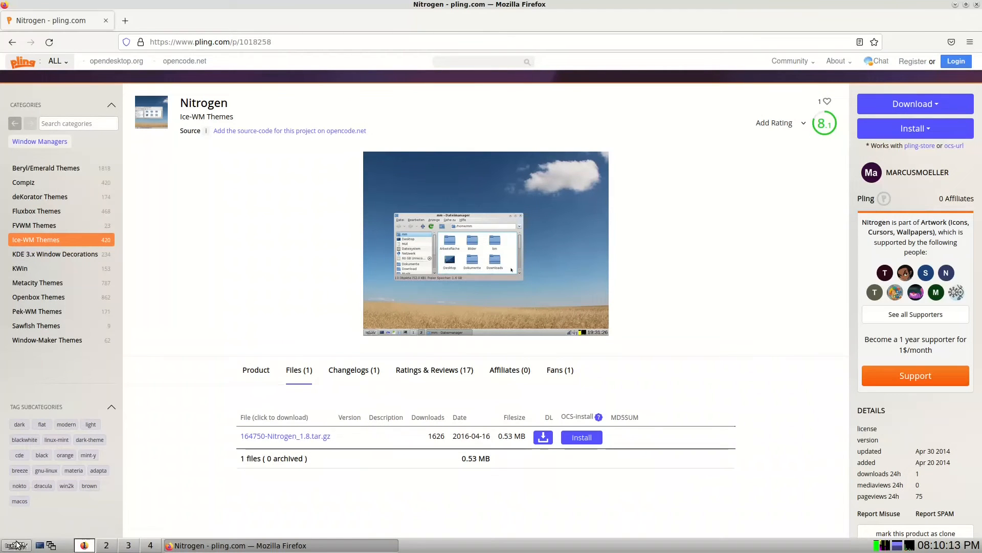
Step: Launch Thunar from Utilities > FileTools and open .icewm/themes/Nitrogen
left_click(21, 547)
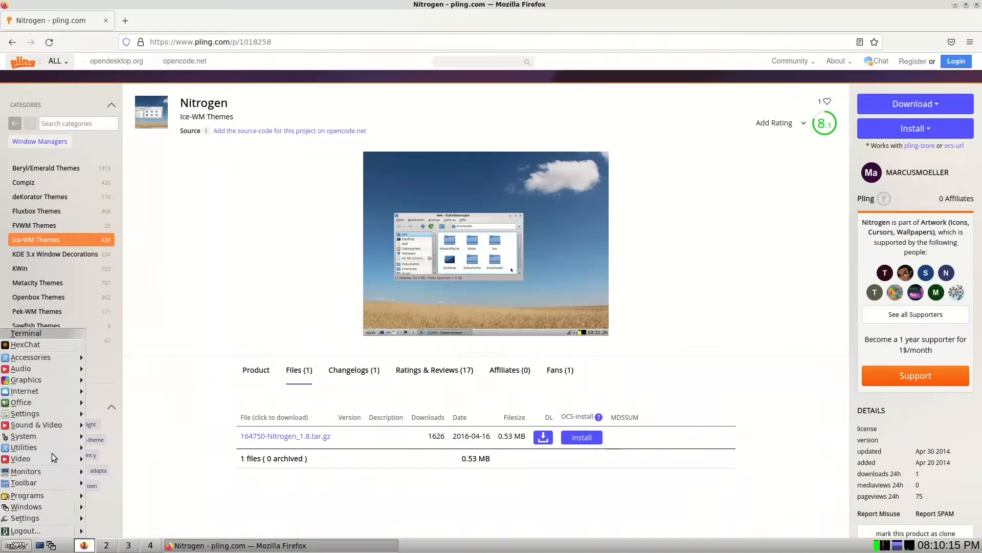
mouse_move(53, 455)
mouse_move(145, 402)
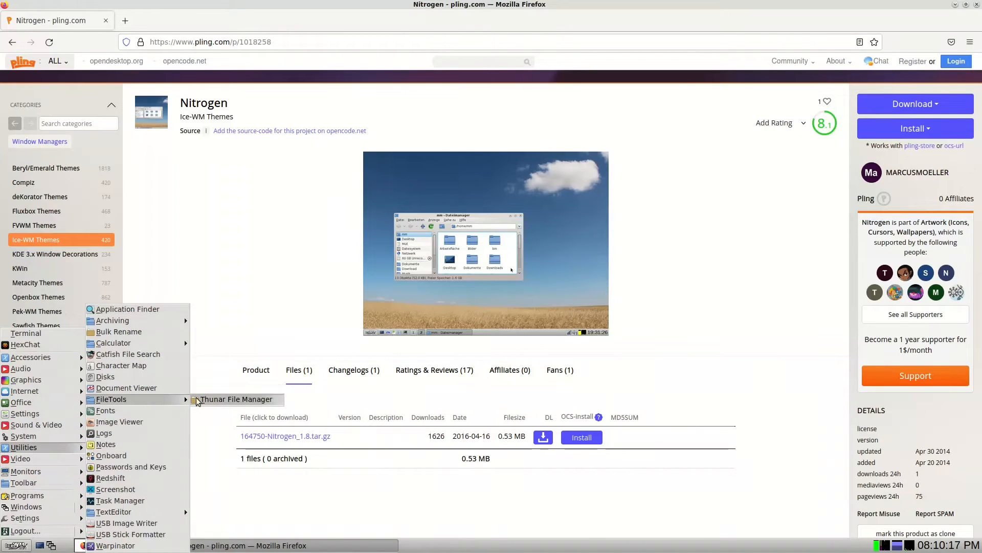
left_click(209, 397)
double_click(135, 119)
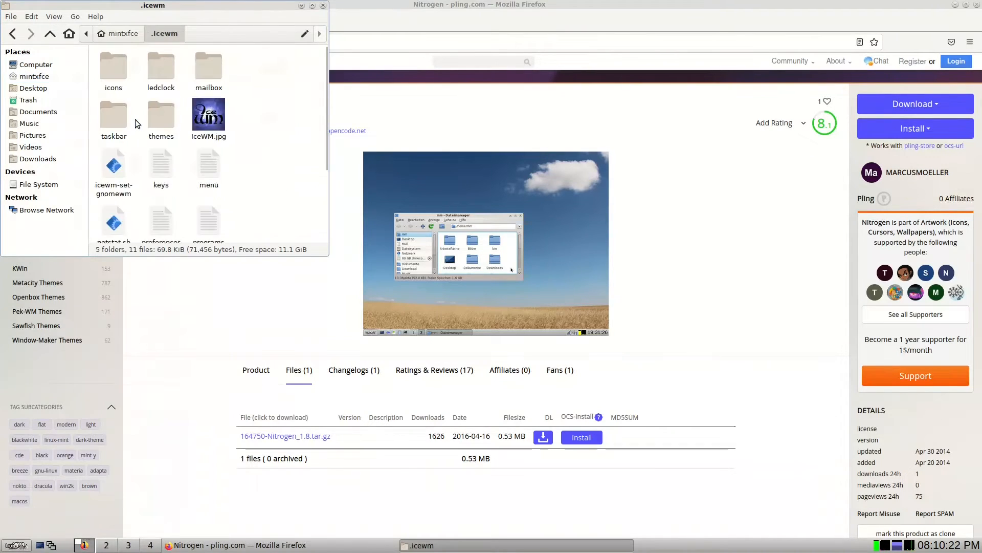
double_click(113, 116)
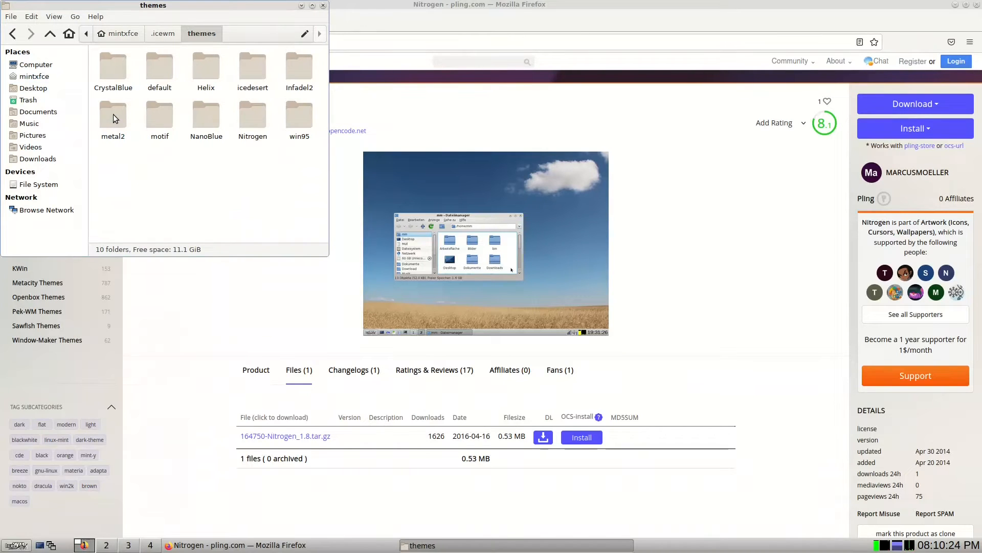
double_click(251, 121)
Step: Minimize Firefox, centre Thunar, open the taskbar folder and select start.xpm
left_click(954, 5)
left_click_drag(258, 6, 447, 126)
double_click(392, 195)
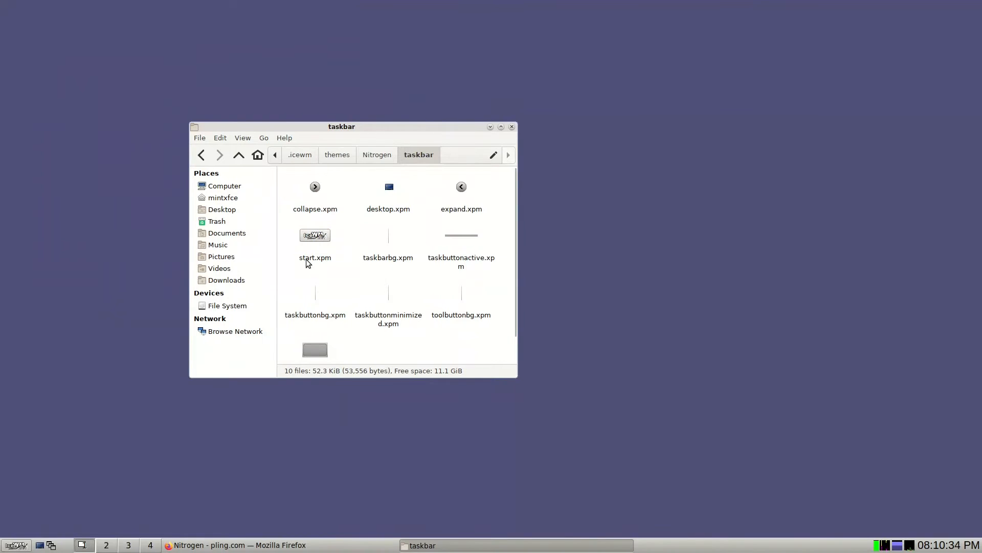
left_click(326, 262)
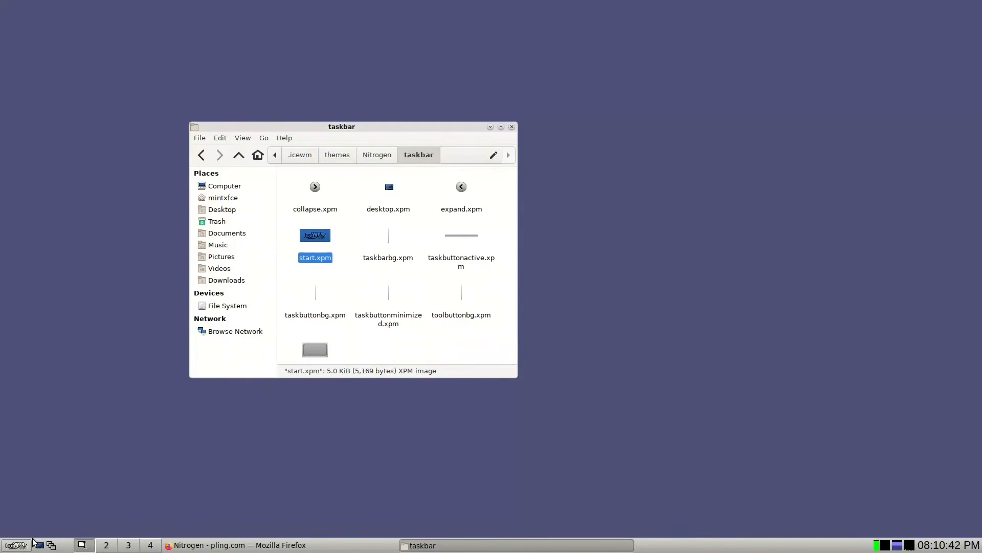
right_click(313, 235)
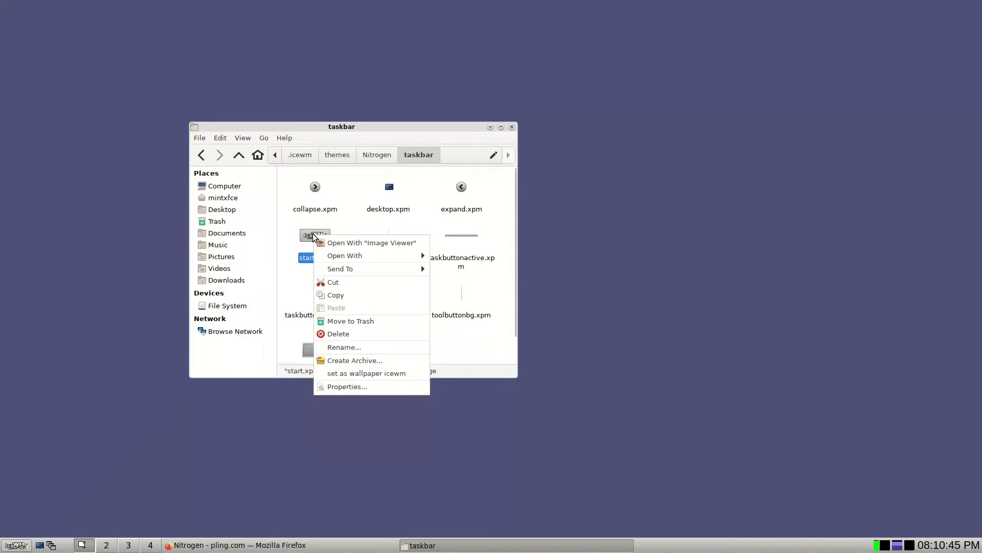
left_click(350, 387)
left_click(416, 164)
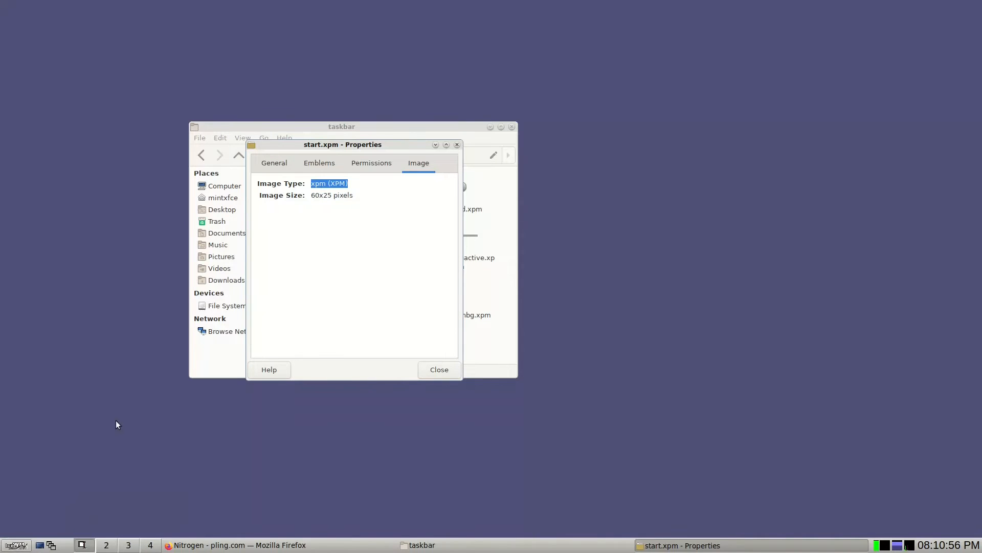
left_click(439, 369)
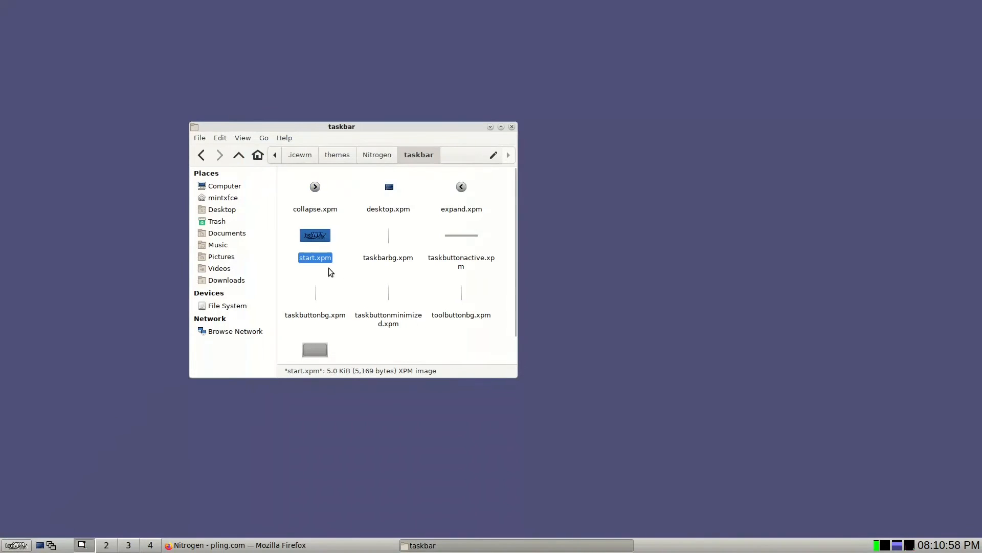
Step: Check in the Downloads folder that 13.jpg's image size is 88x88 pixels
left_click(223, 281)
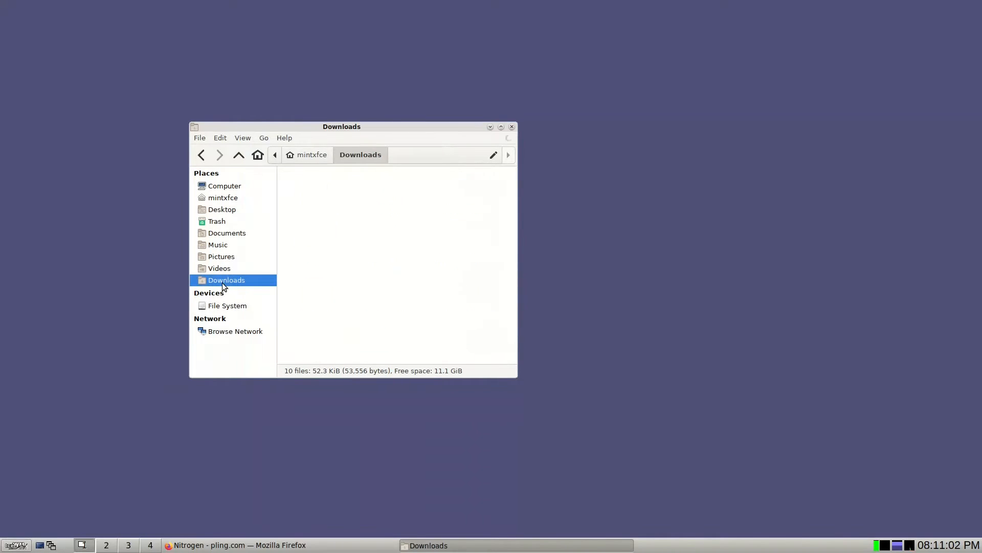
left_click(314, 245)
right_click(314, 245)
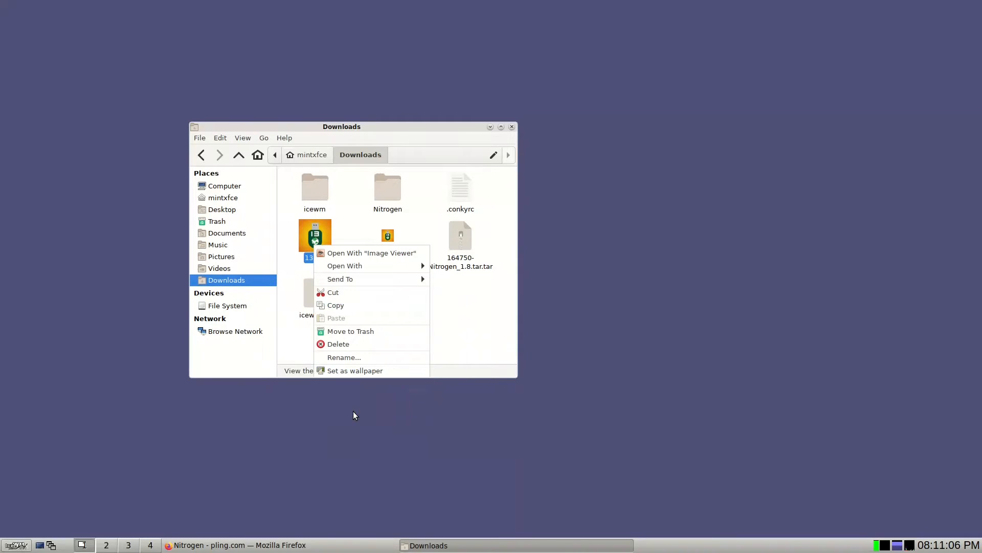
left_click(353, 411)
left_click(421, 163)
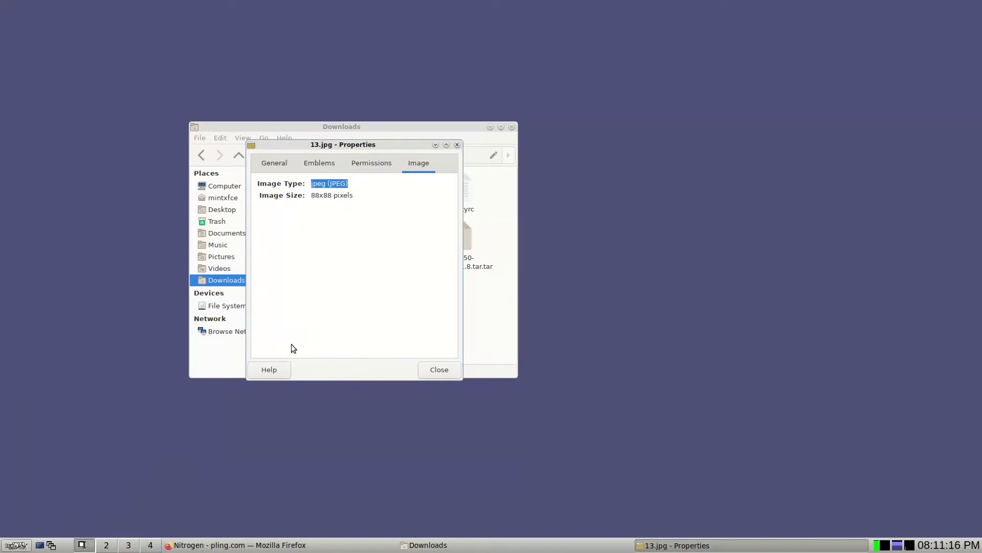
Step: Close the 13.jpg properties and start a terminal from the taskbar
left_click(438, 371)
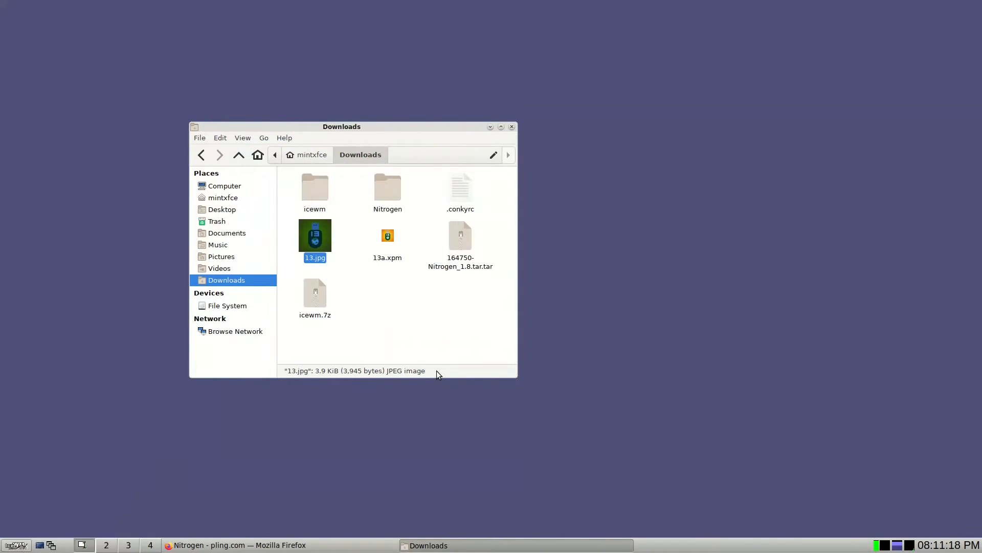
left_click(441, 320)
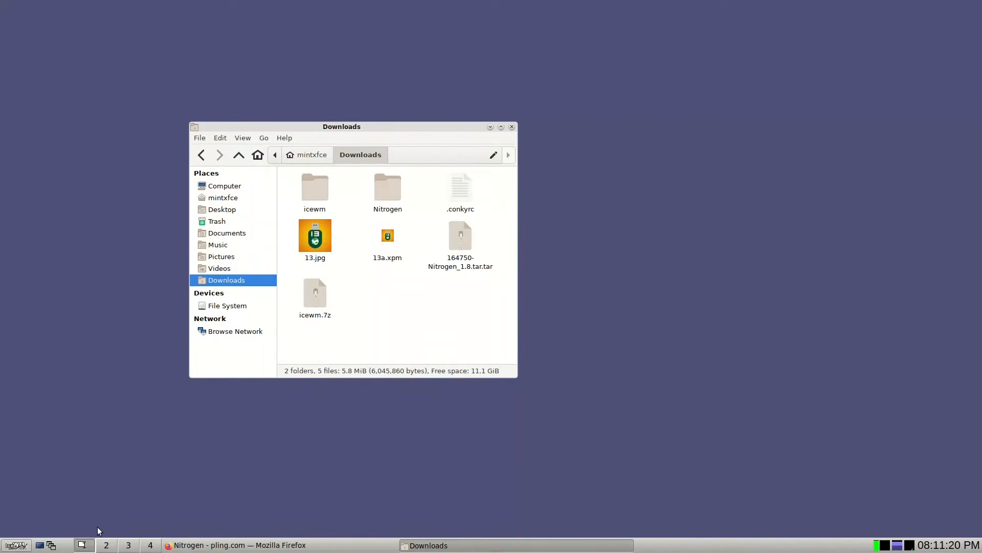
left_click(65, 547)
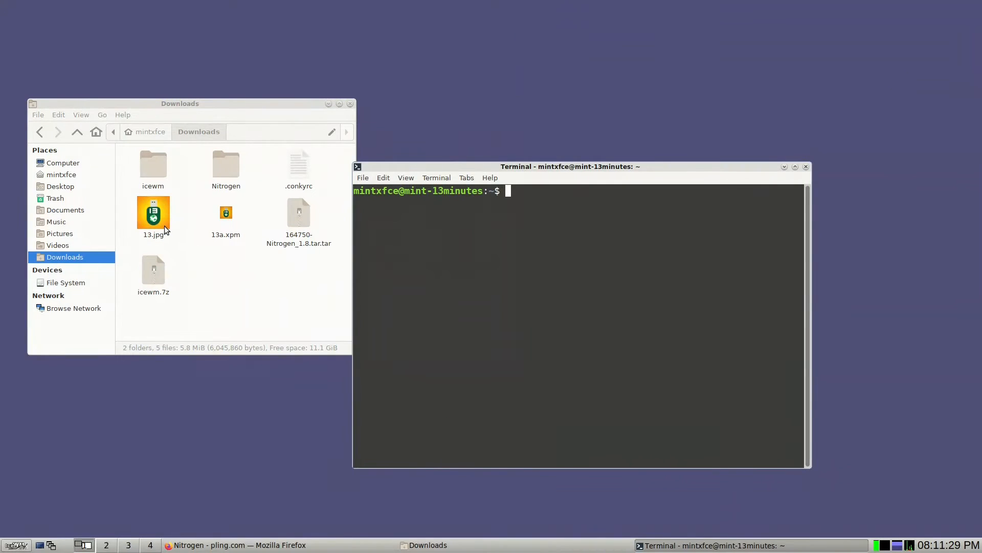
Step: Change the shell's directory to Downloads with cd
type("cd Dow")
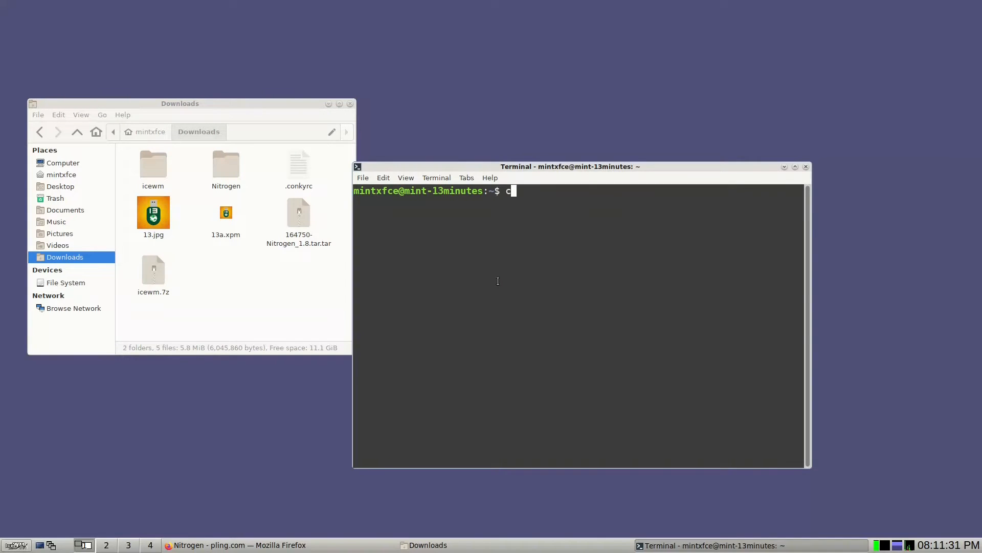
key("Tab")
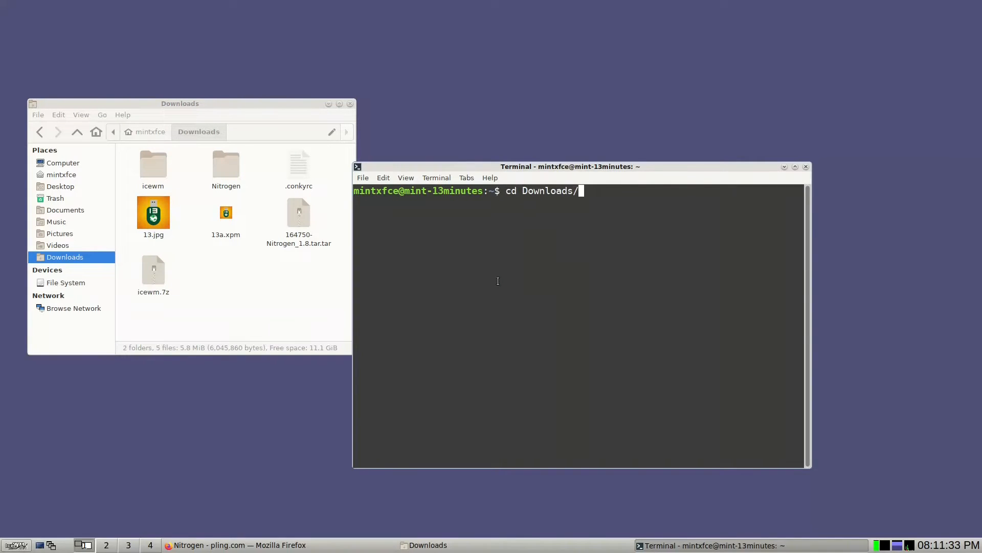
key("Return")
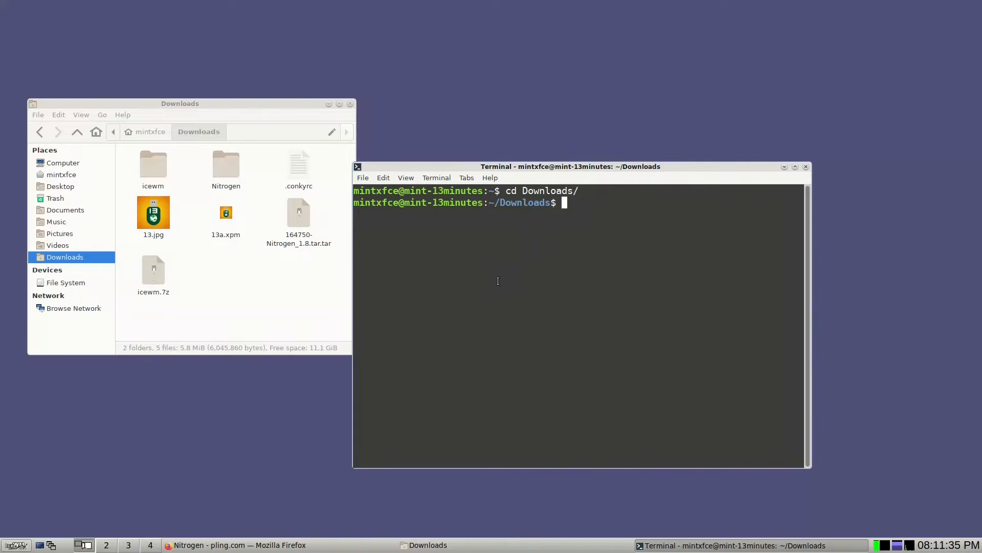
Step: Run 'convert 13.jpg -resize 25x25 start.xpm' to create the 25x25 start.xpm
type("convert 13.")
key("Tab")
type("-re")
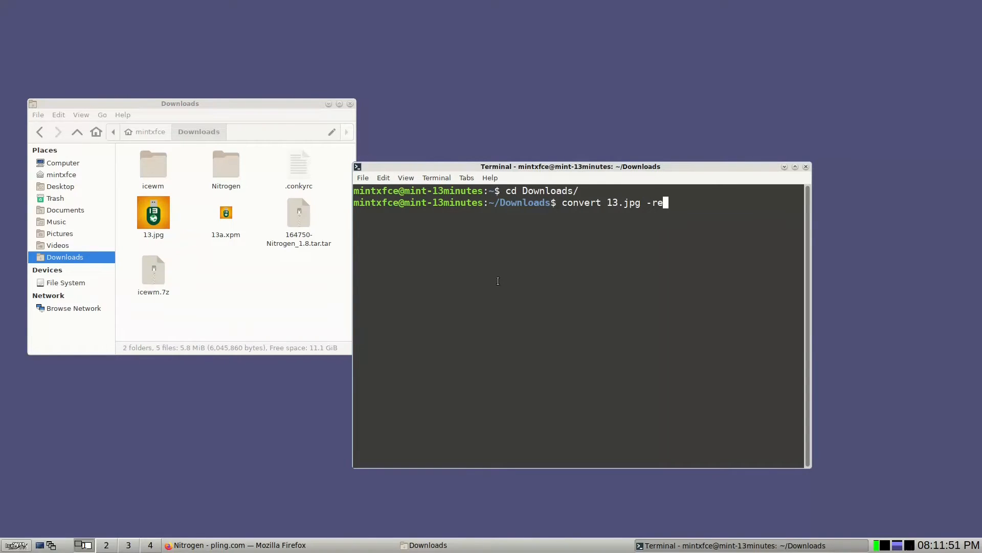
type("size")
type("25x25 start")
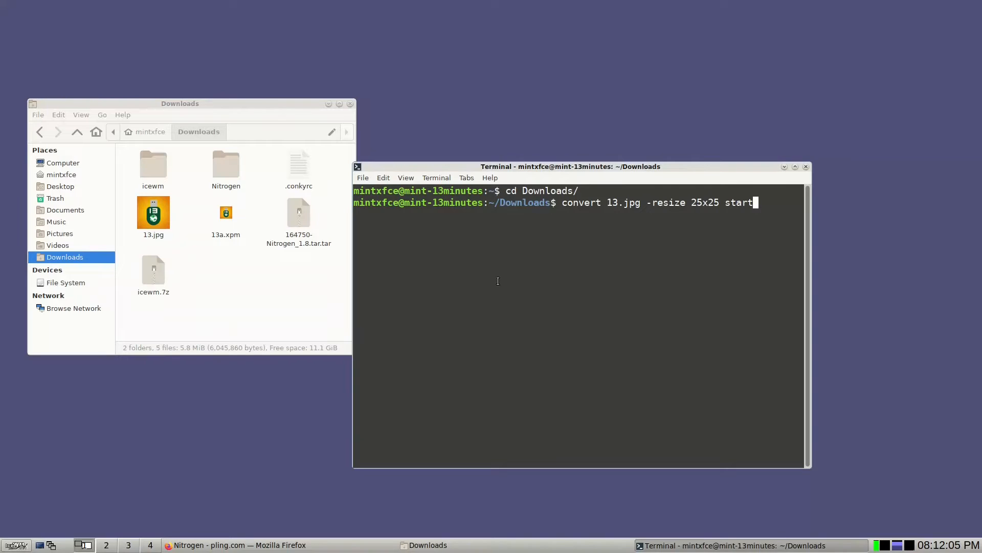
type(".xpm")
key("Return")
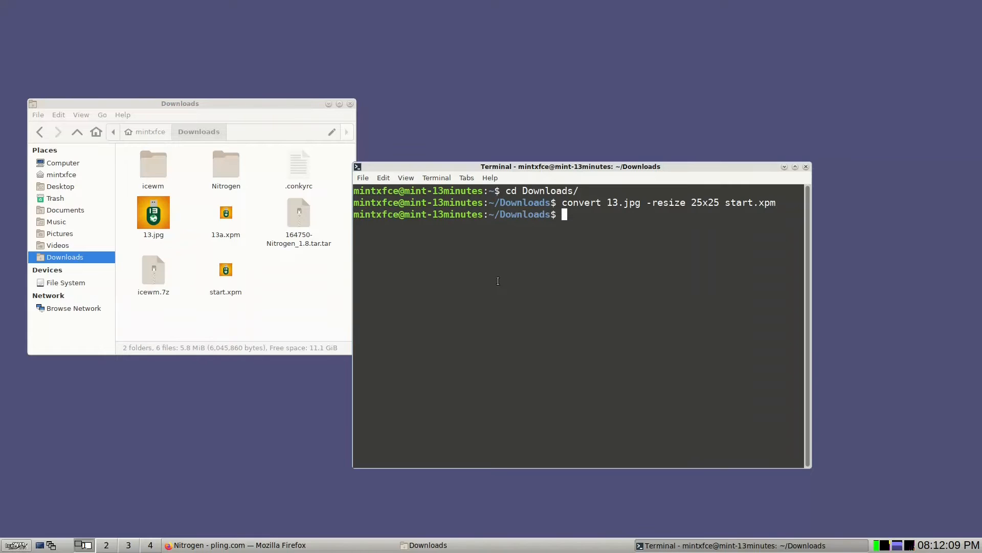
Step: Copy the new start.xpm and open .icewm/themes/Nitrogen/taskbar
left_click(228, 272)
right_click(228, 272)
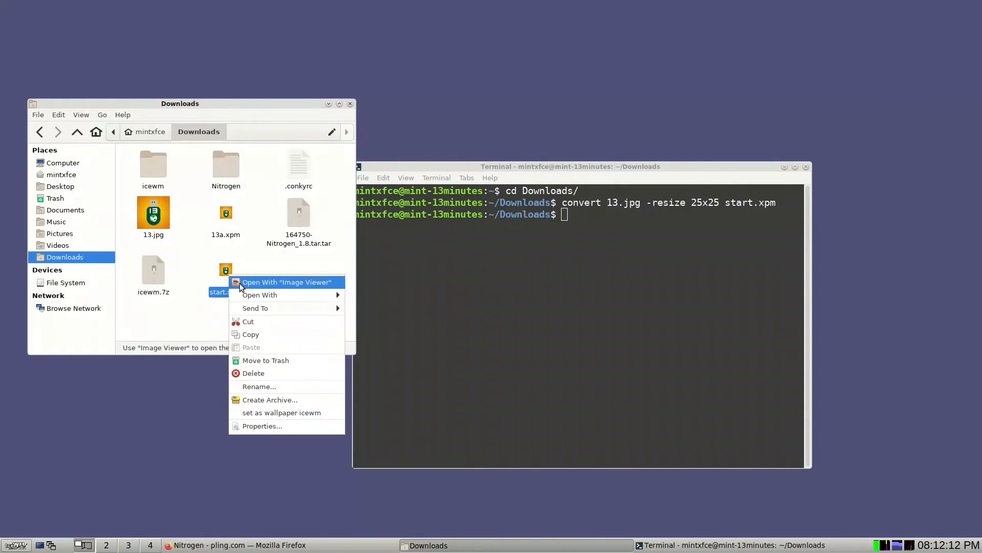
left_click(261, 332)
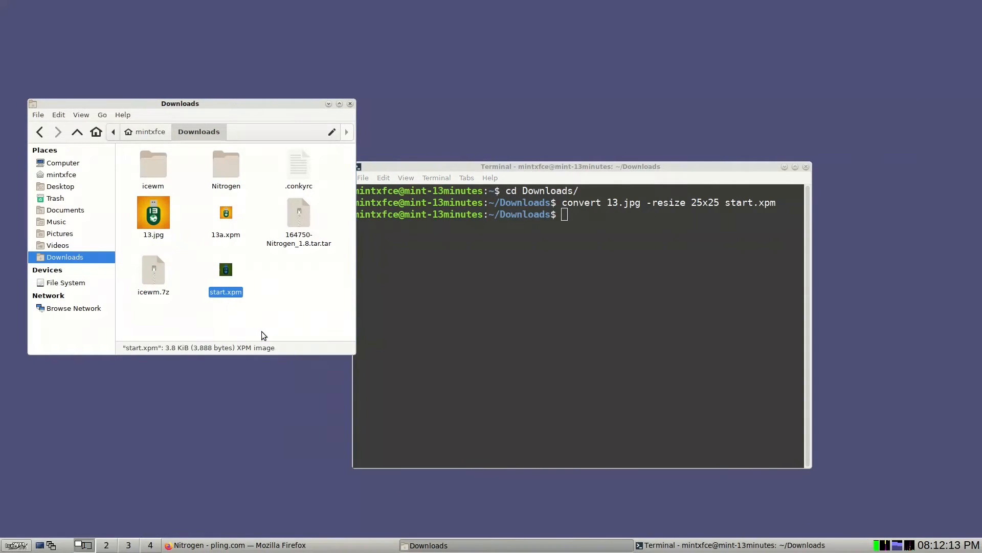
left_click(70, 174)
double_click(163, 224)
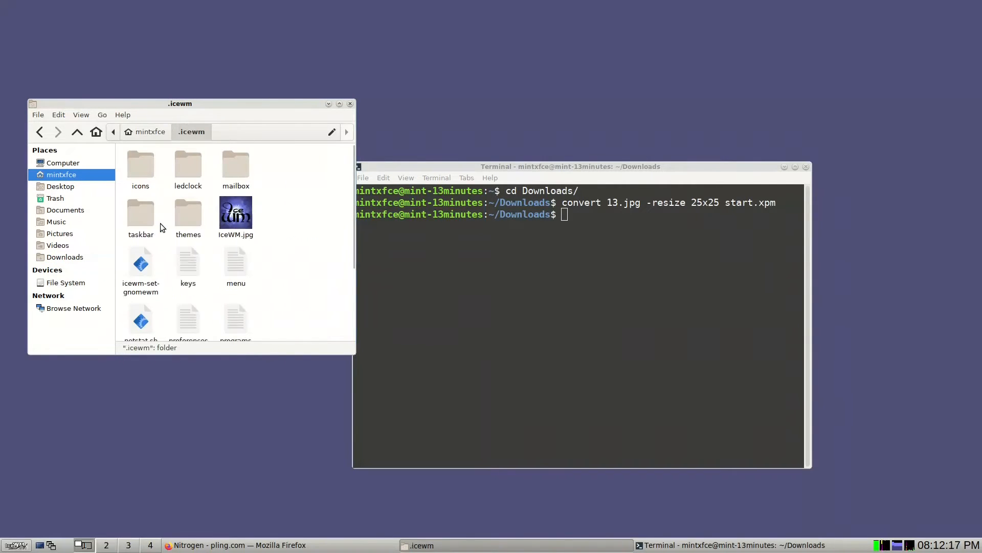
double_click(147, 228)
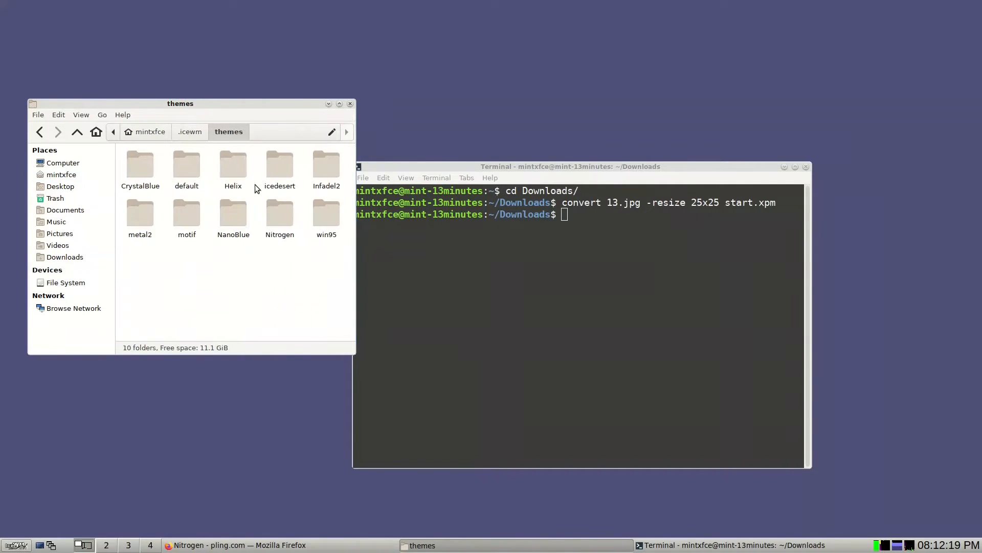
double_click(283, 219)
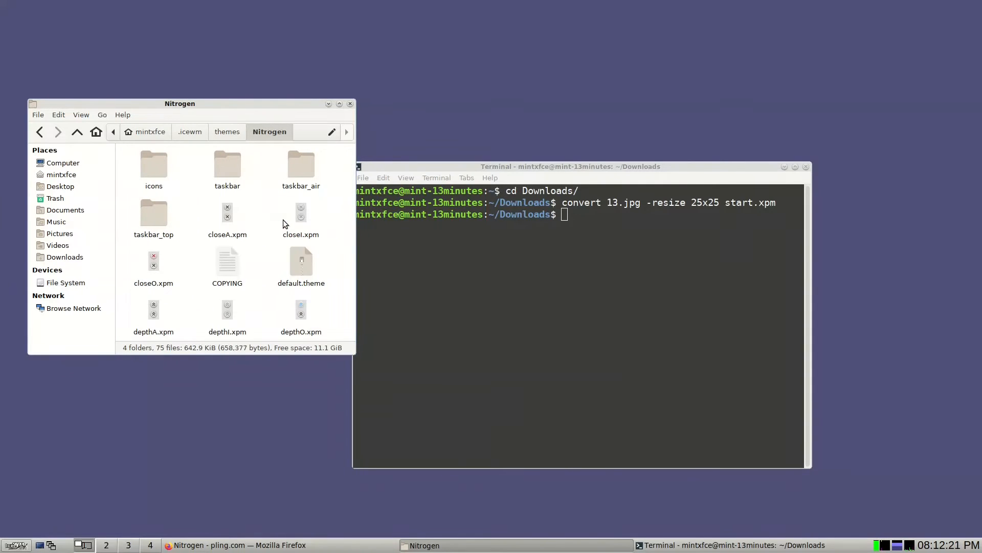
double_click(235, 171)
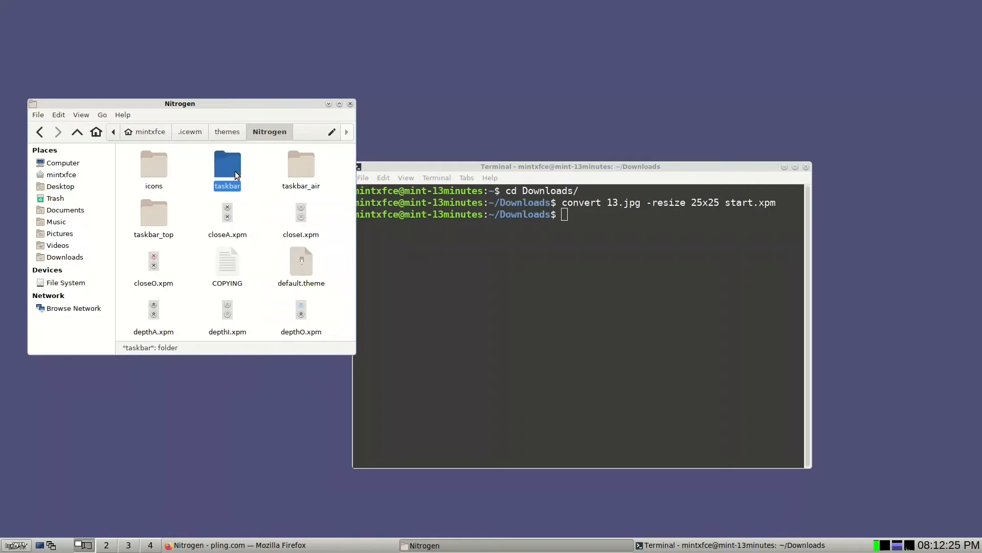
Step: Delete the old start.xpm there and paste in the new 25x25 version
left_click(163, 220)
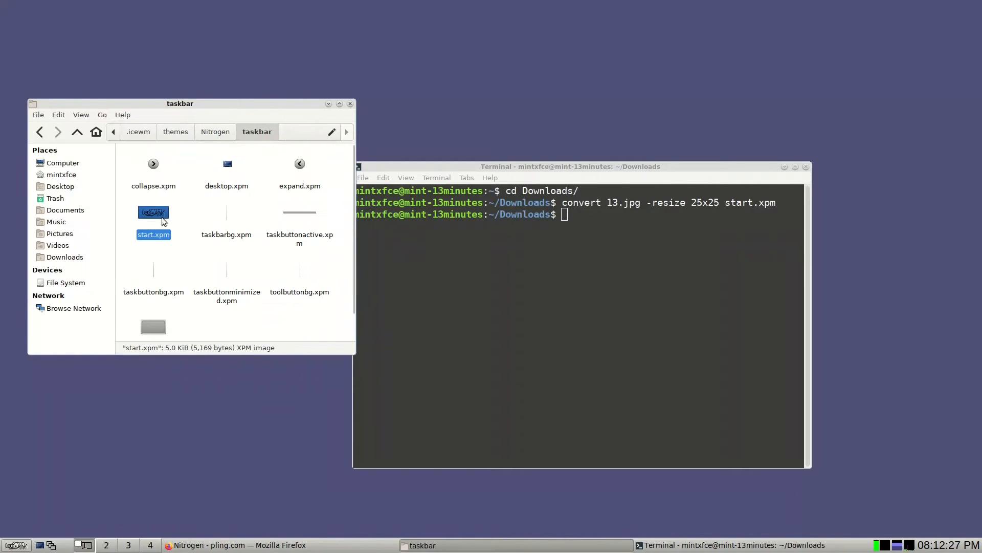
key("Delete")
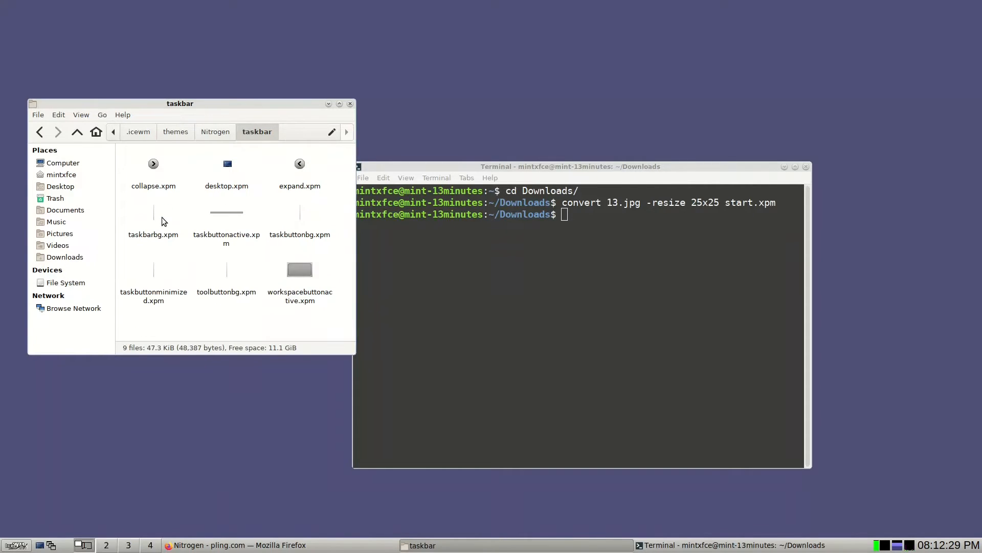
right_click(215, 332)
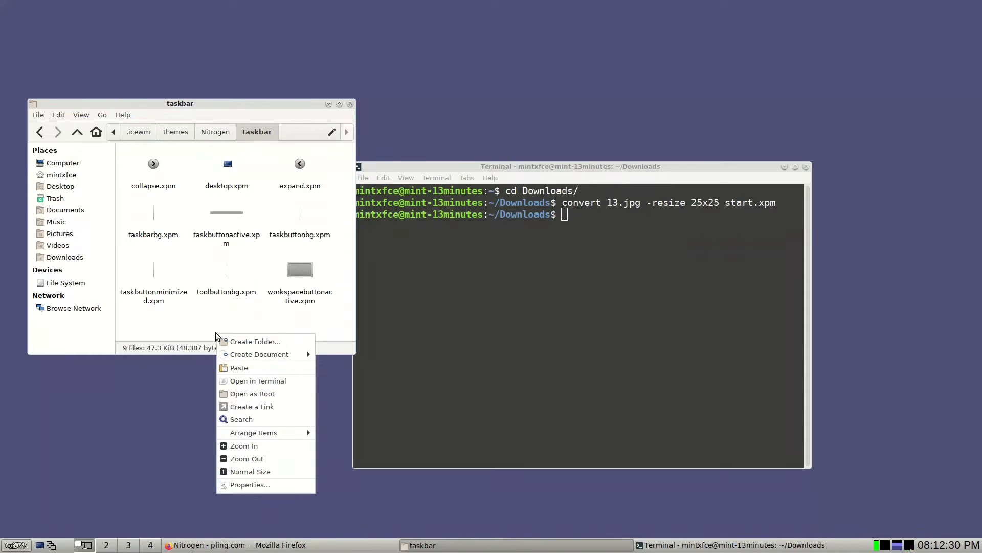
left_click(242, 368)
left_click(165, 224)
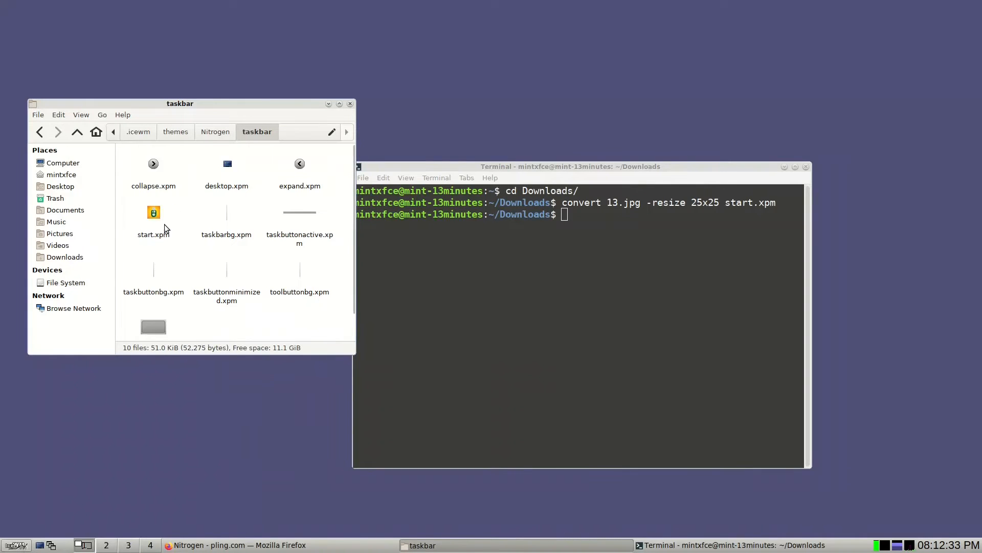
left_click(26, 546)
Step: Restart IceWM via Logout to show the new start button icon, then close the terminal
mouse_move(79, 532)
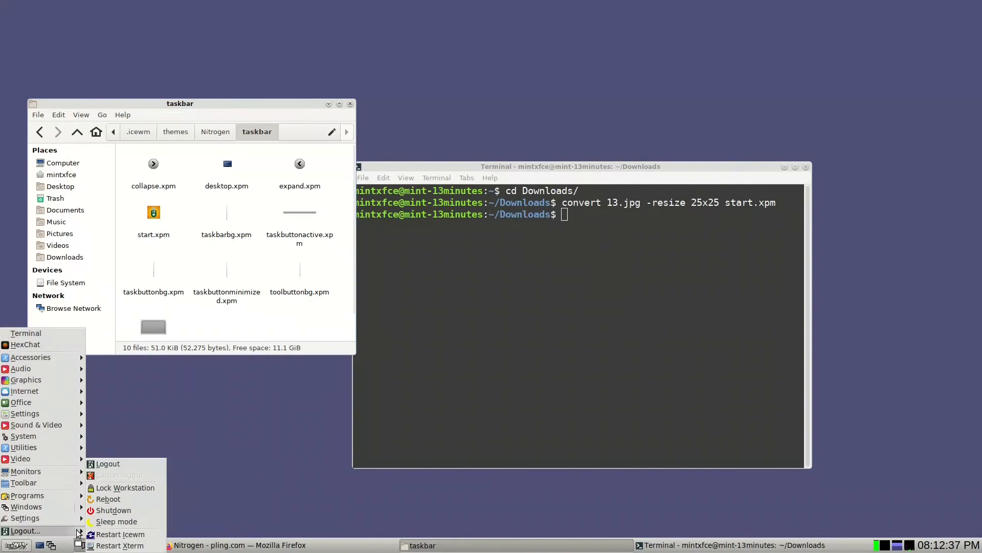
left_click(116, 534)
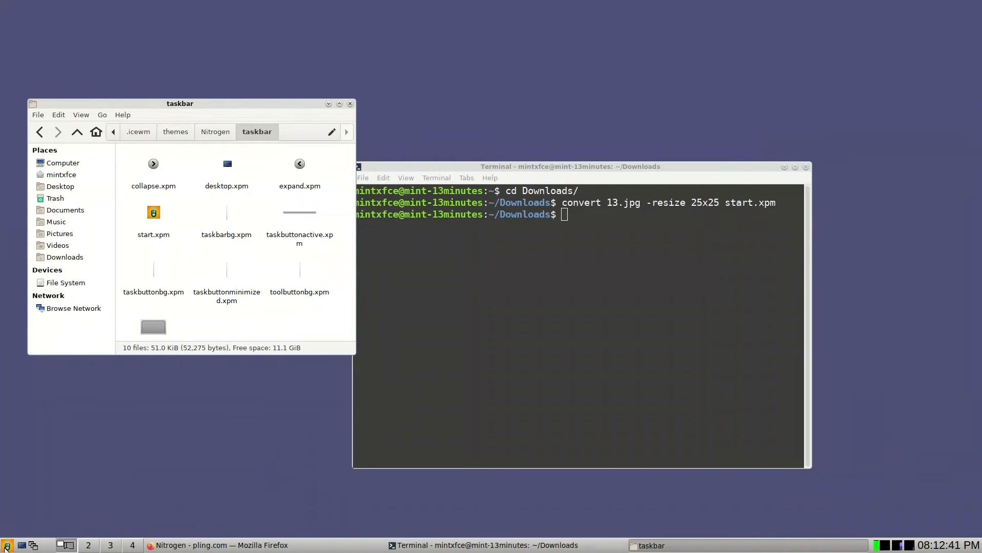
left_click(8, 545)
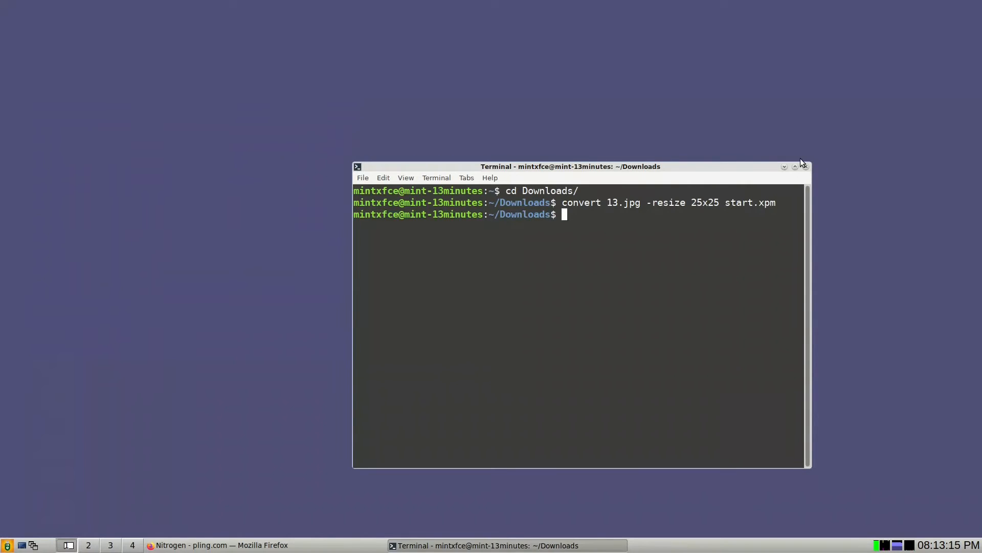
left_click(807, 166)
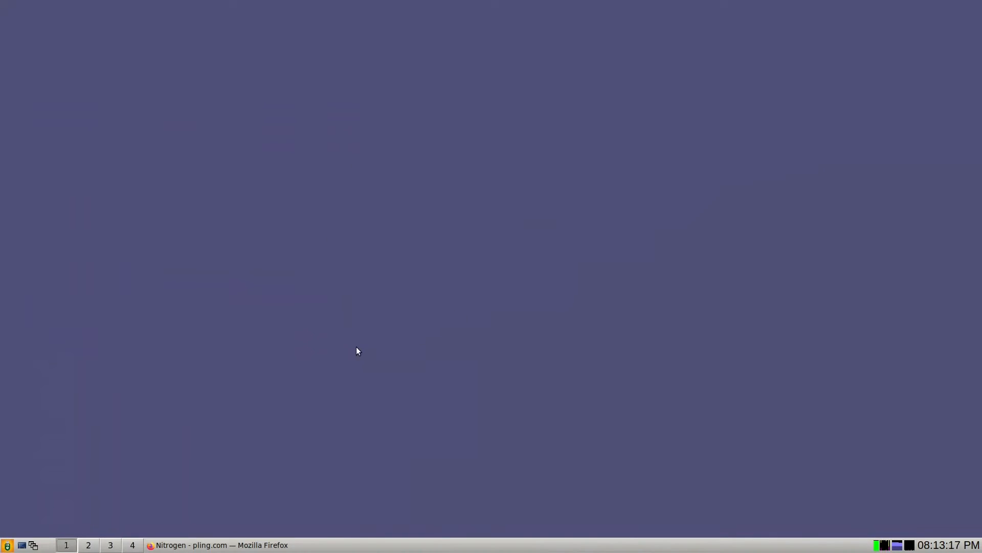
Step: Launch Thunar from Utilities > FileTools, centre it, open .icewm and select the keys file
left_click(7, 545)
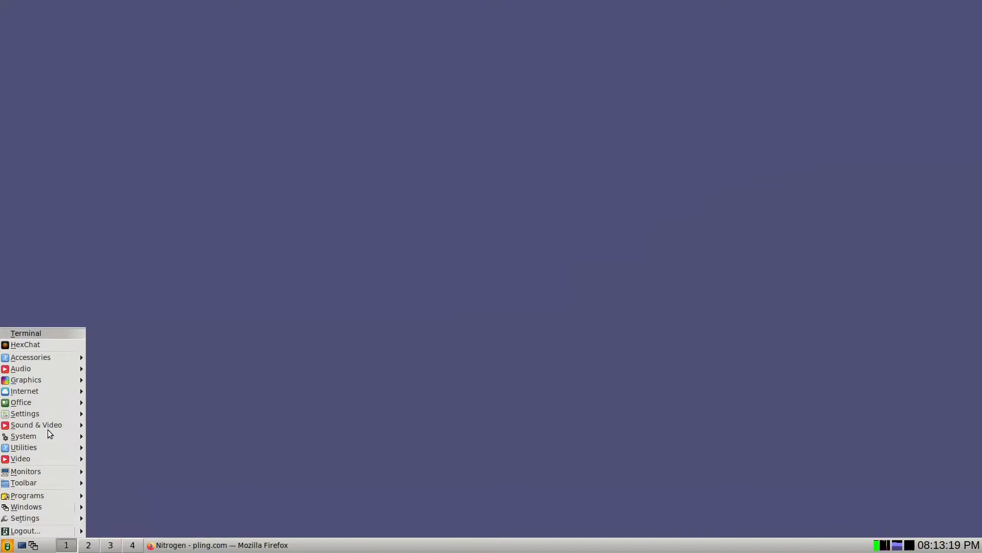
mouse_move(48, 447)
mouse_move(133, 400)
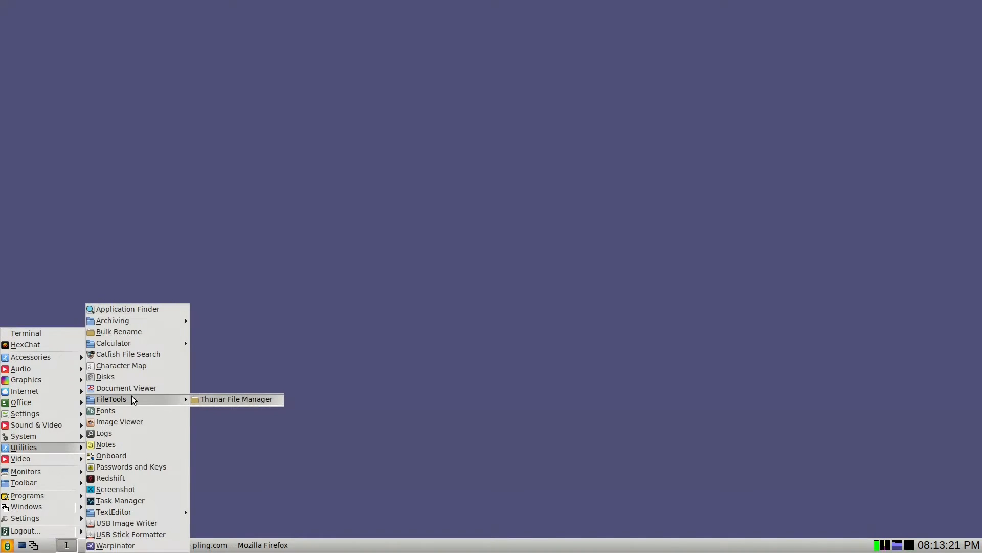
left_click(223, 399)
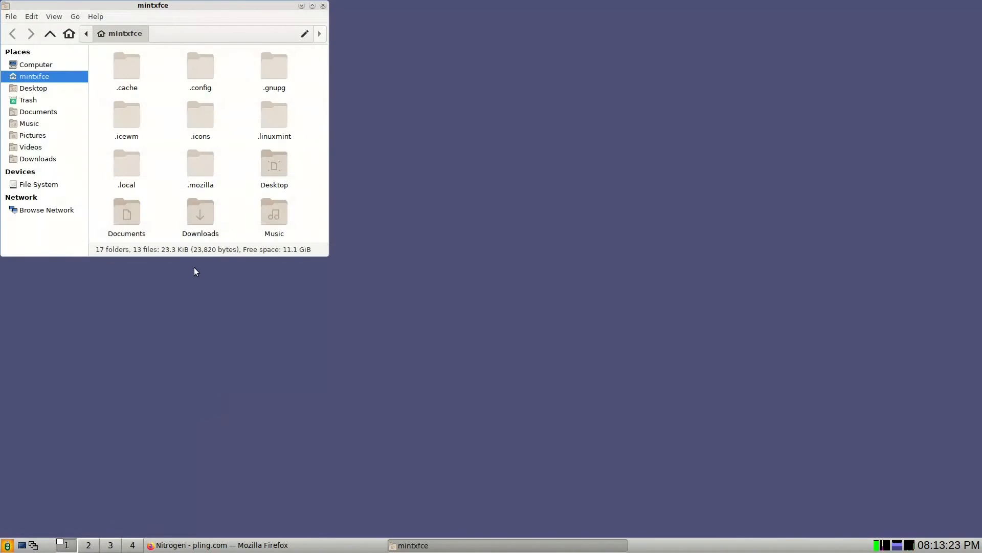
left_click_drag(228, 5, 398, 134)
left_click(299, 249)
double_click(298, 247)
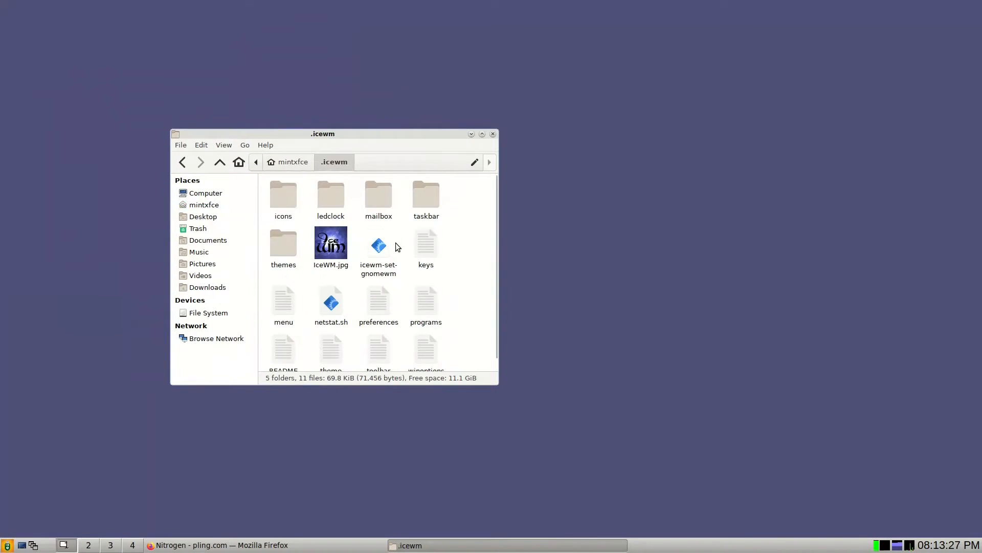
left_click(432, 251)
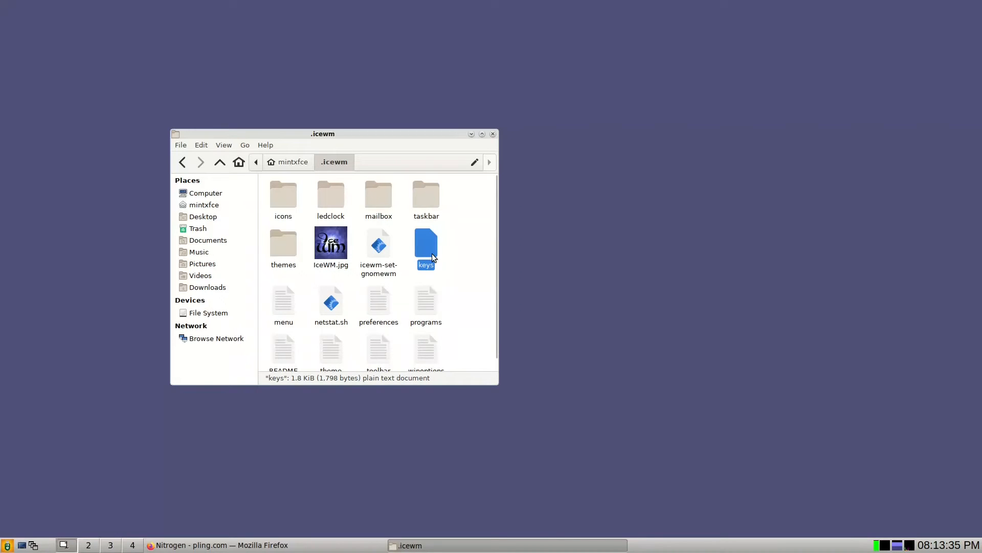
double_click(432, 253)
left_click_drag(637, 39, 638, 160)
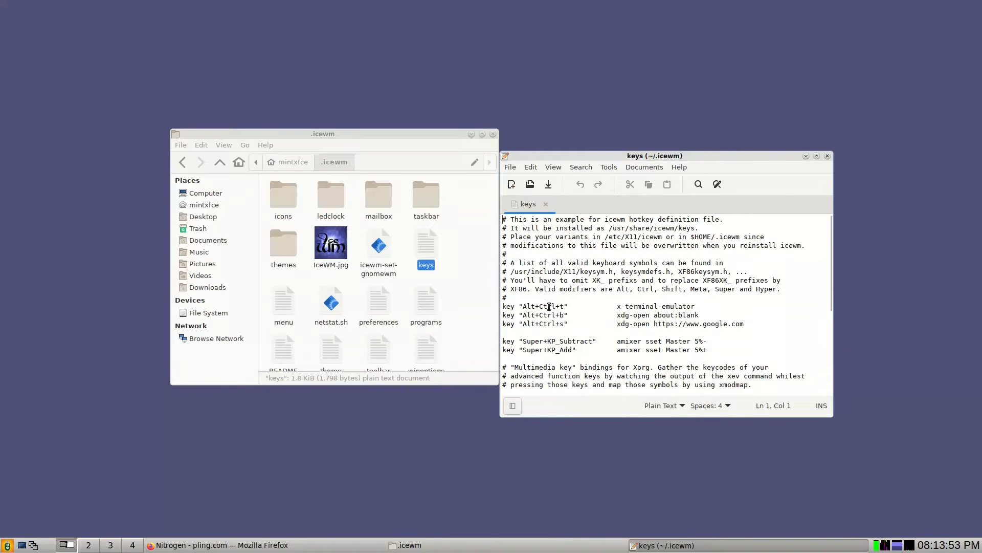
scroll(549, 306, "down", 5)
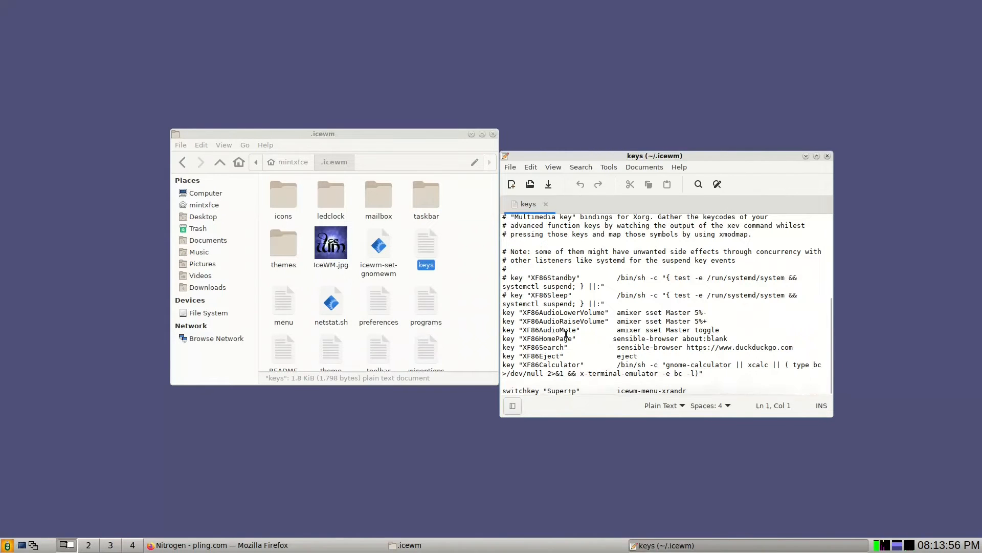
scroll(566, 333, "up", 4)
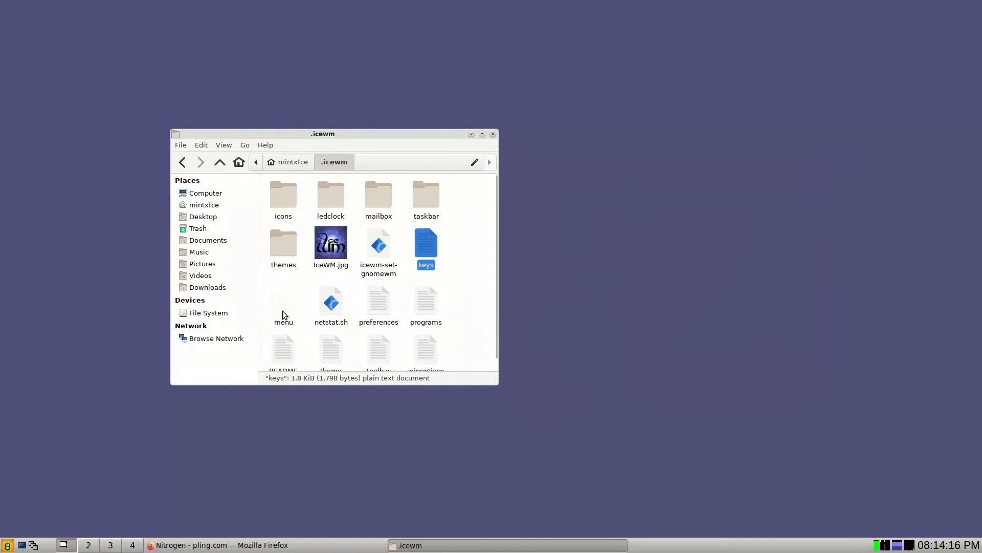
left_click(283, 314)
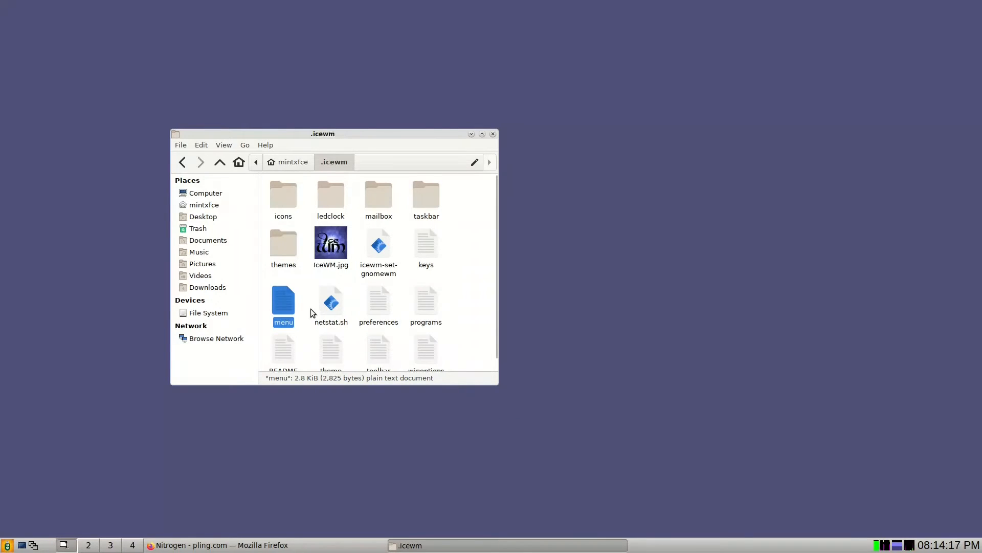
left_click(386, 312)
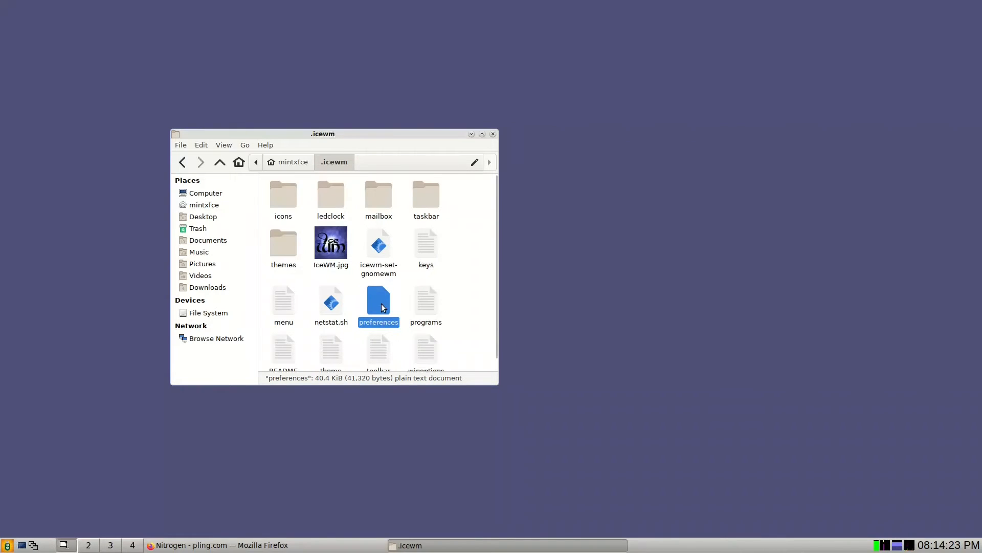
left_click(445, 307)
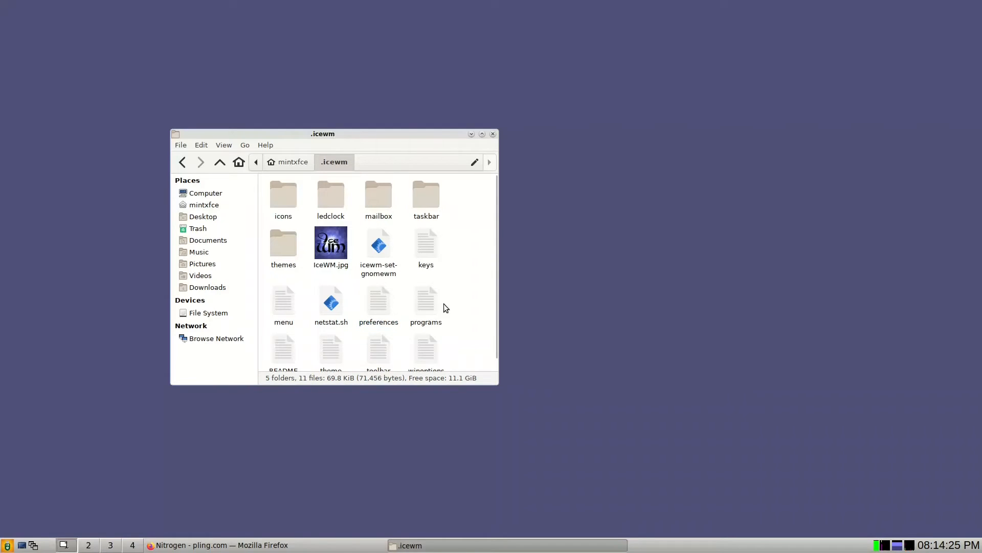
scroll(444, 303, "down", 1)
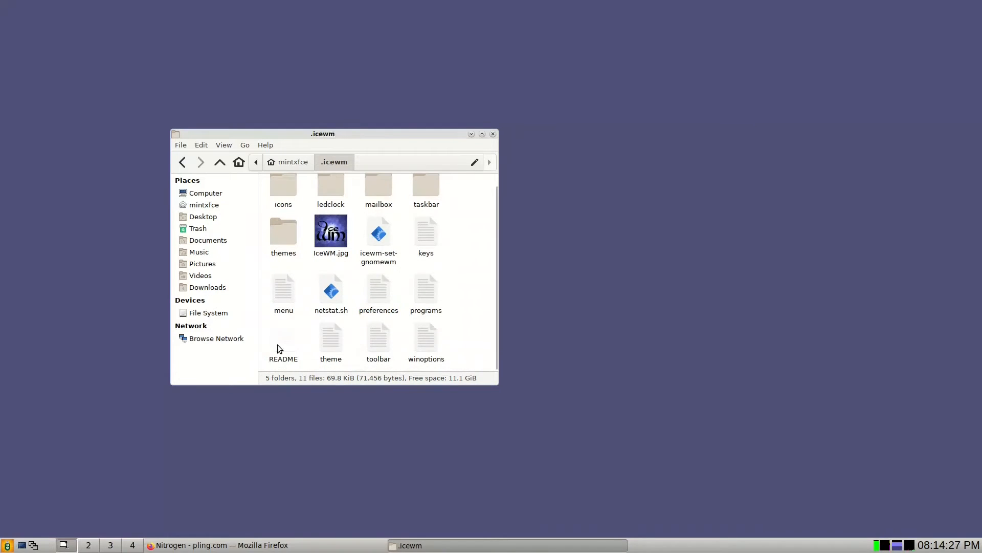
left_click(384, 350)
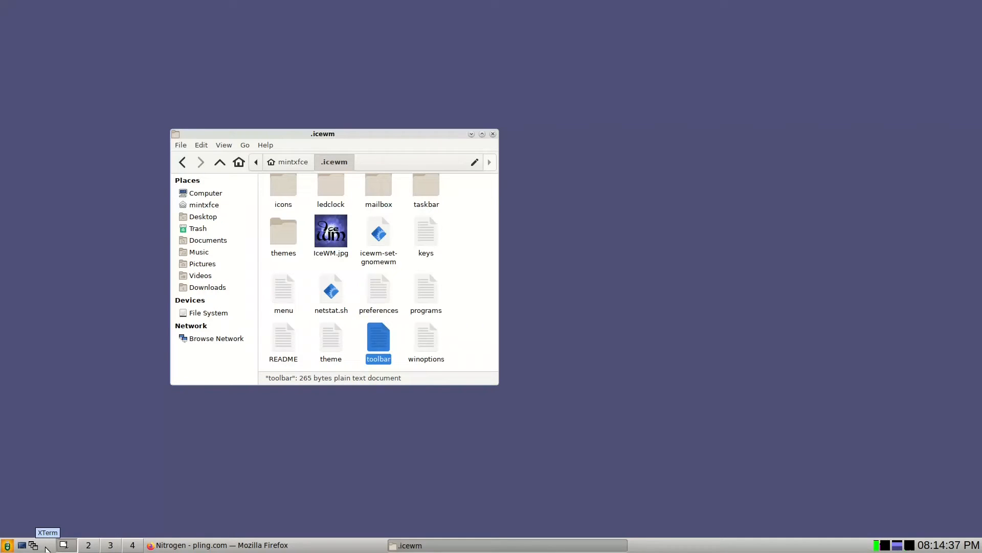
Step: Open the toolbar file in Xed and arrange the editor and file manager windows
double_click(380, 338)
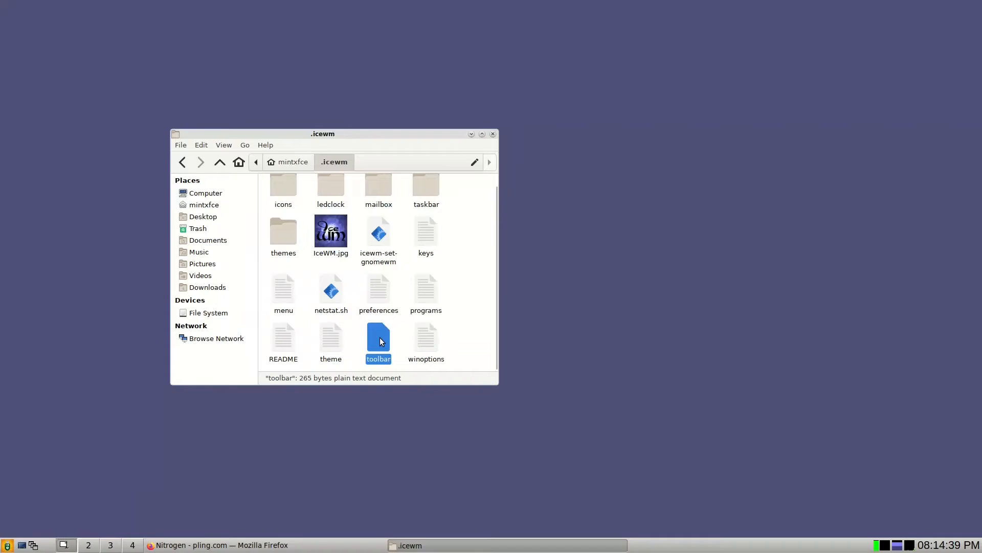
left_click_drag(669, 4, 641, 192)
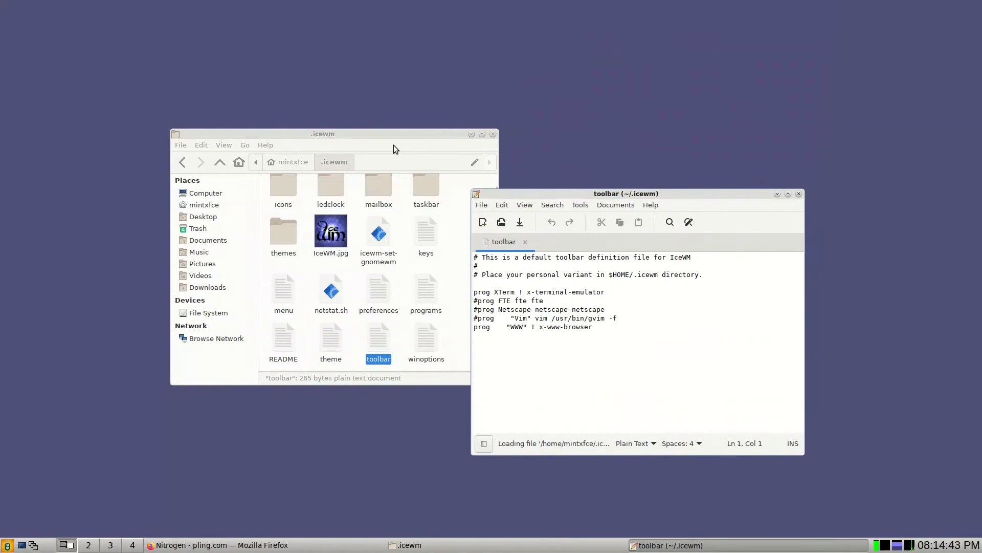
left_click_drag(388, 133, 308, 92)
left_click_drag(575, 193, 417, 239)
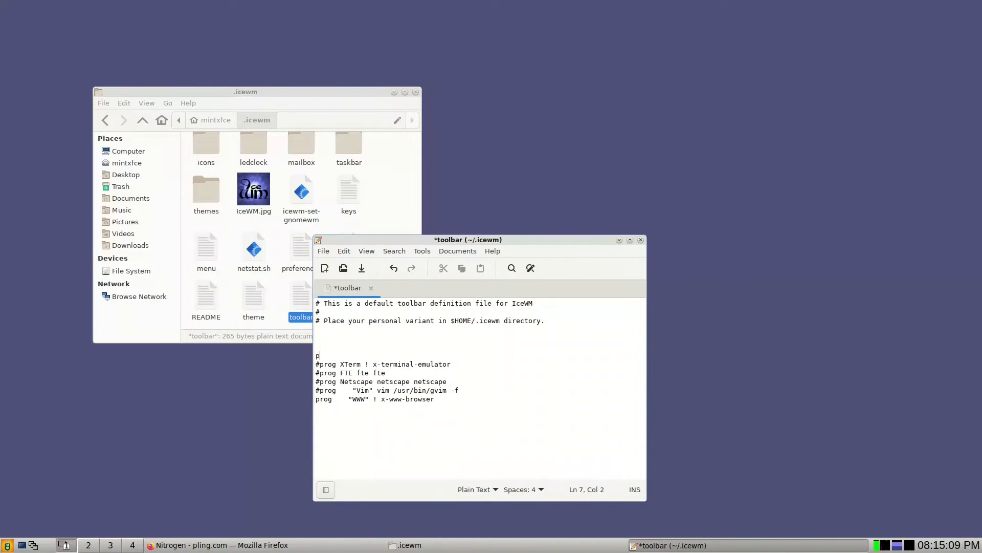
Step: Add the line 'prog Xfce4-terminal Terminal xfce4-terminal' and start a new line
type("rog")
type("Xfce4-terminal")
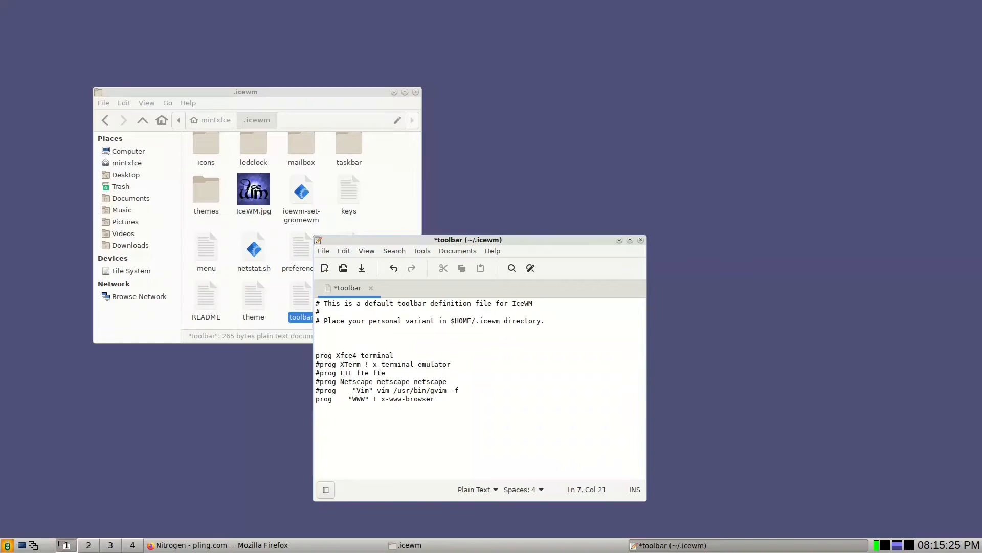
type("Terminal xfce4-terminal")
key("Return")
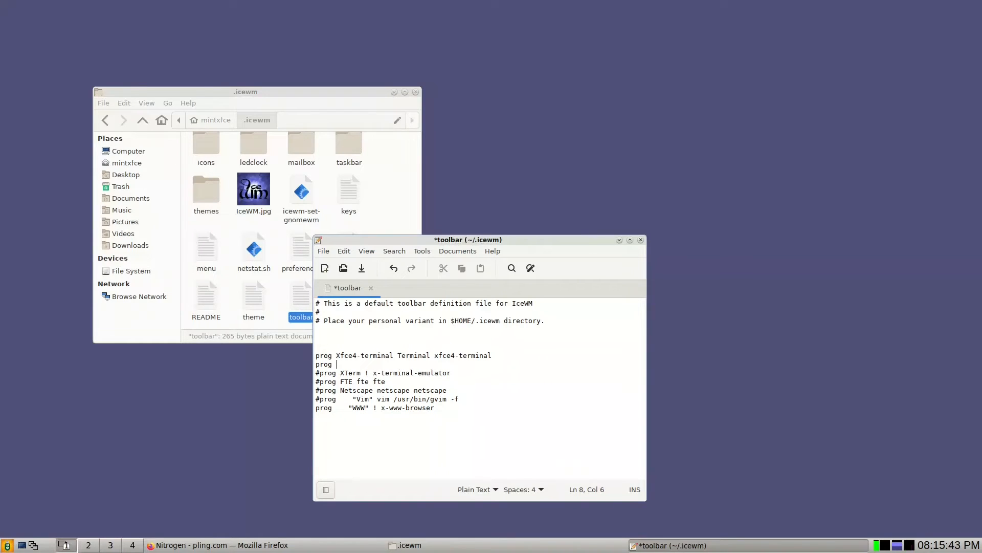
Step: Add 'prog Thunar Thunar thunar' and 'prog Firefox-browser firefox firefox' lines, then save the toolbar file
type("prog Thu")
type("un")
key("BackSpace")
key("BackSpace")
key("BackSpace")
key("BackSpace")
key("BackSpace")
key("BackSpace")
type("Thunar thunar")
key("Return")
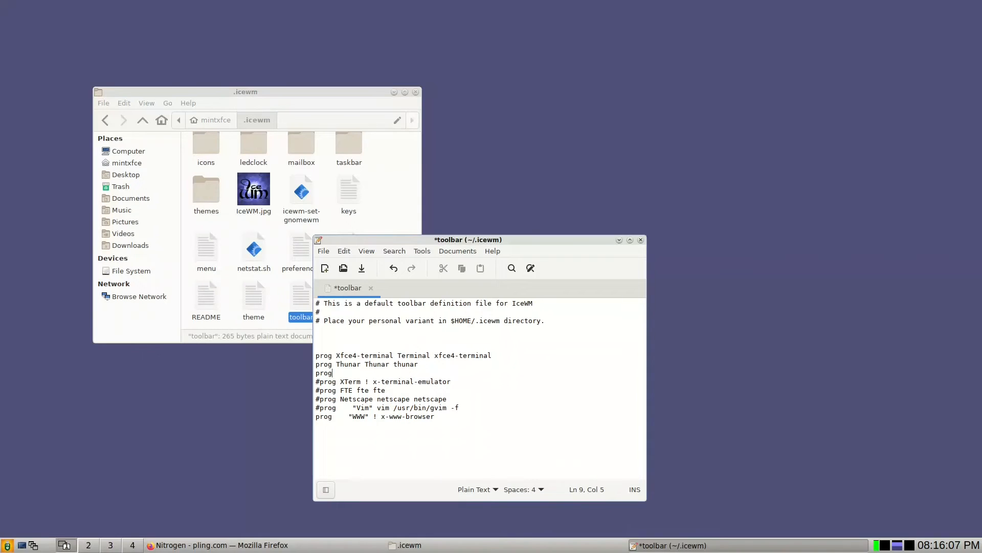
type("prog Firefox-browser")
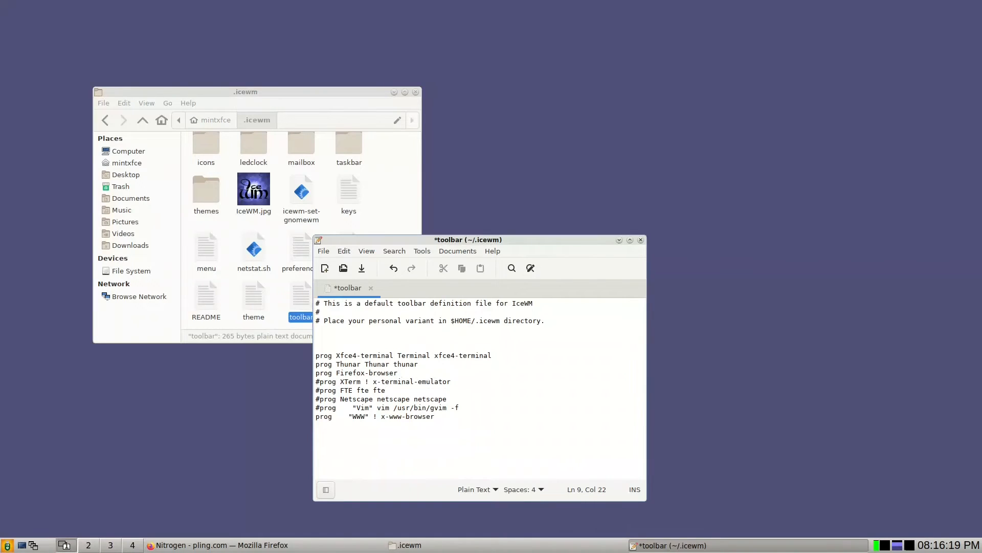
type(" firefox firefox")
left_click(362, 268)
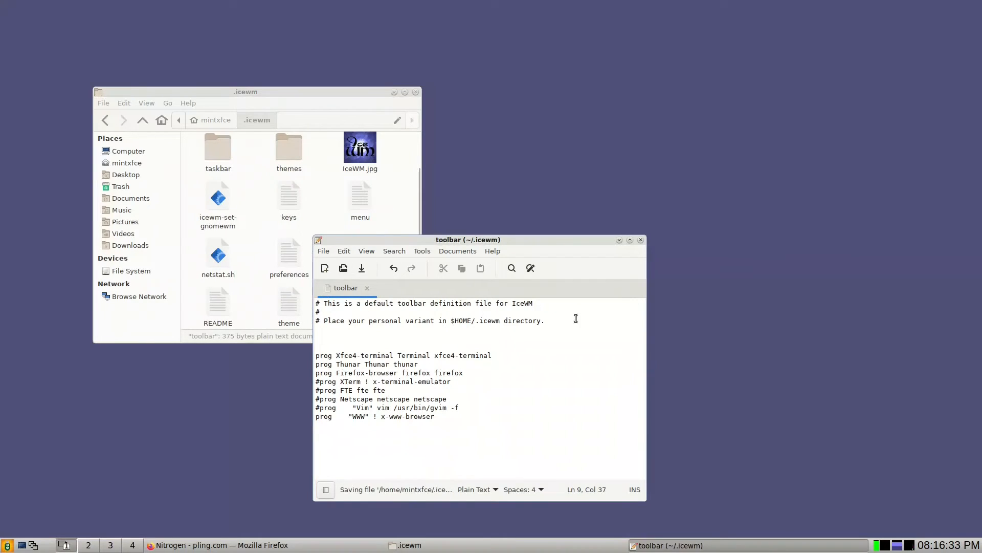
Step: Close the toolbar editor, restart IceWM from its menu, and show Downloads in Thunar
left_click(641, 241)
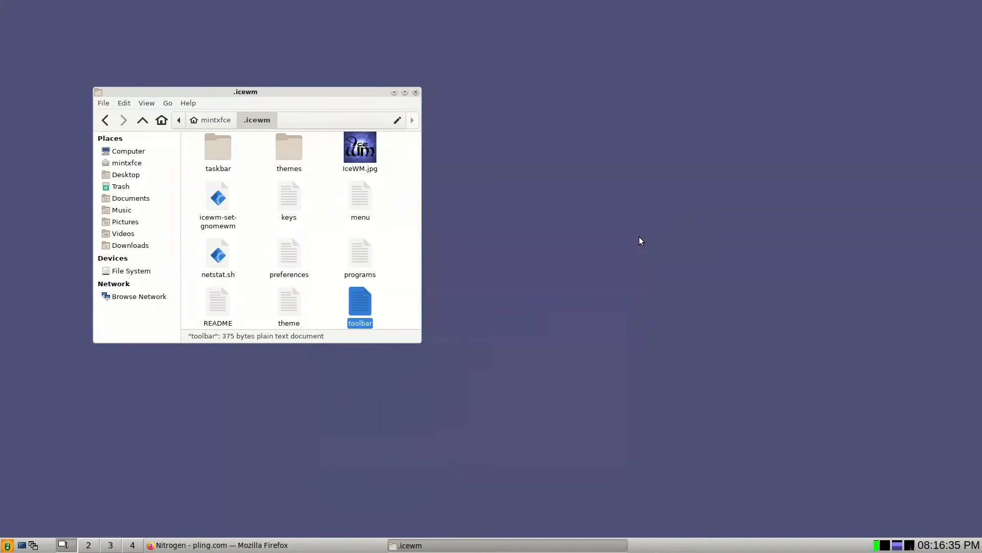
key("super")
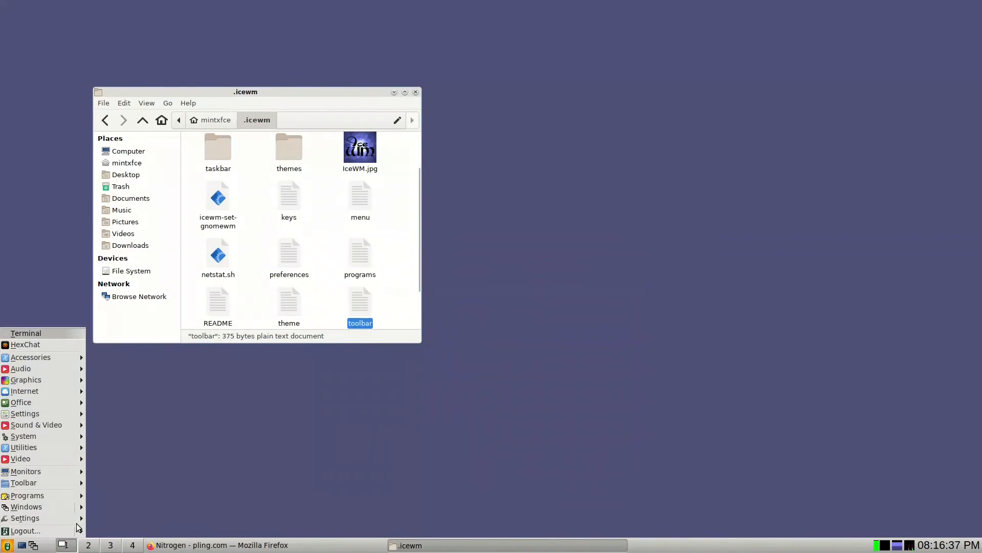
left_click(105, 534)
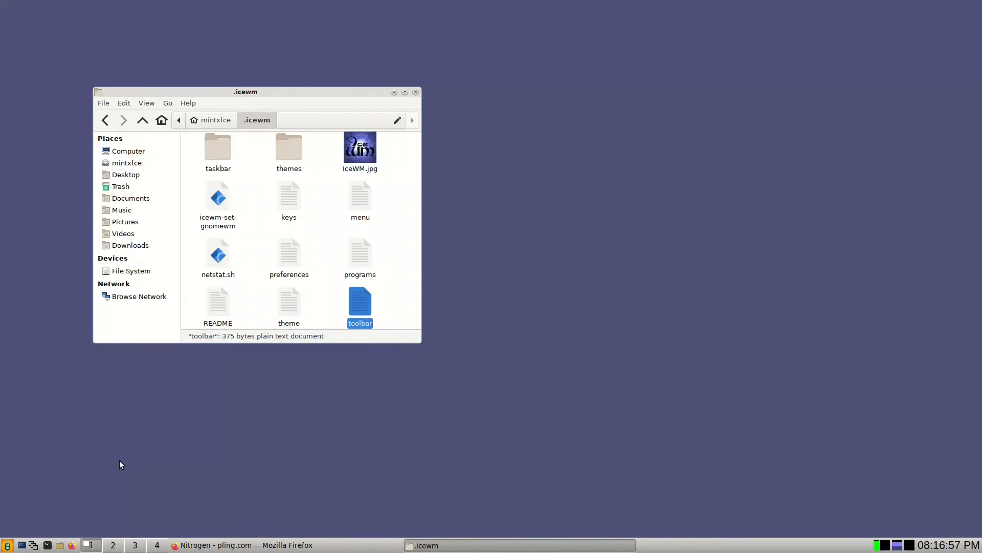
left_click(127, 246)
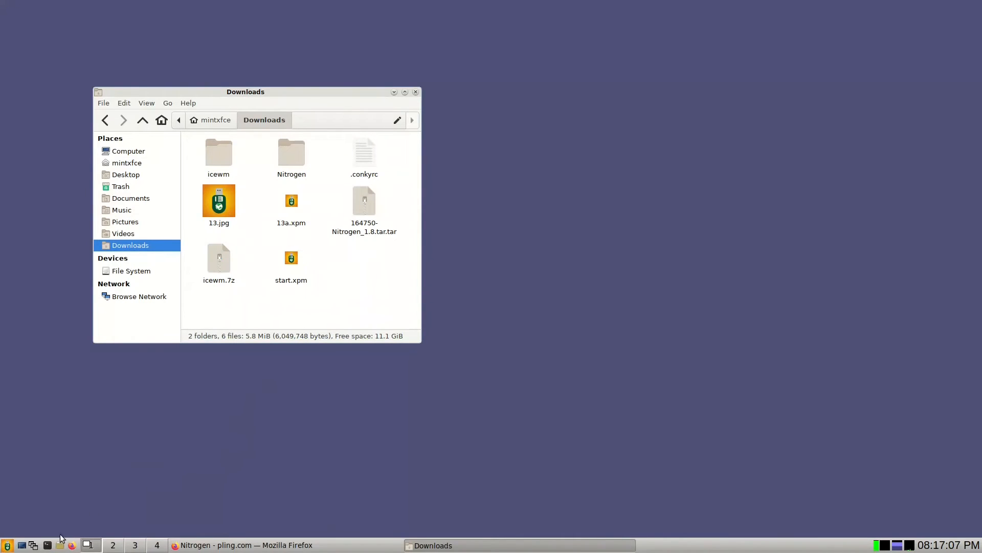
Step: Minimize Thunar, run 'conky' in a new terminal, and move the terminal to the screen centre
left_click(394, 92)
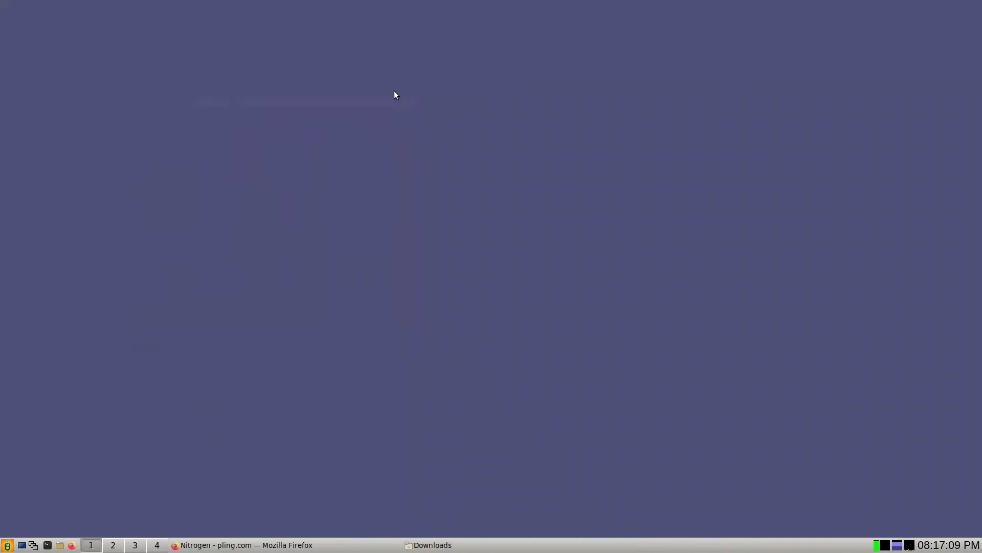
left_click(46, 547)
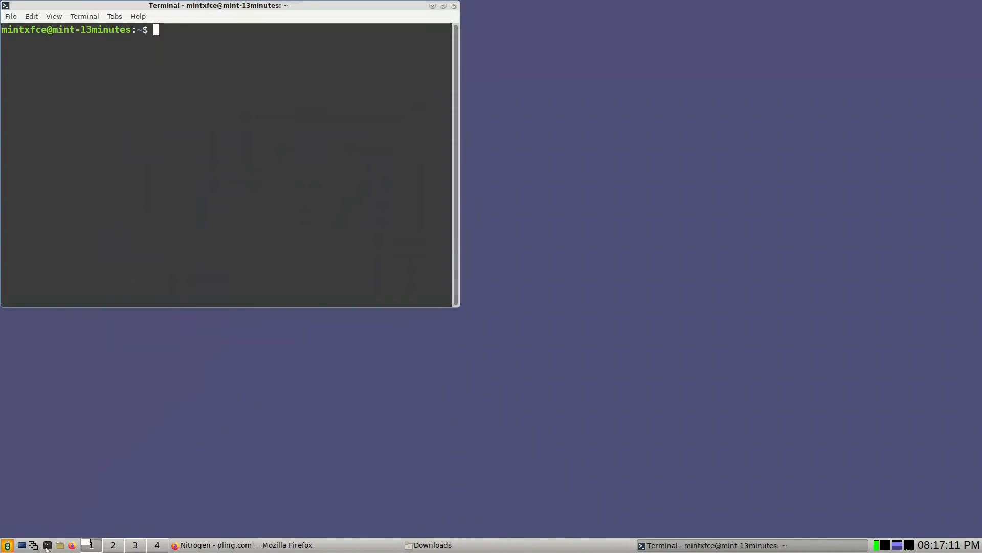
type("conky")
key("Return")
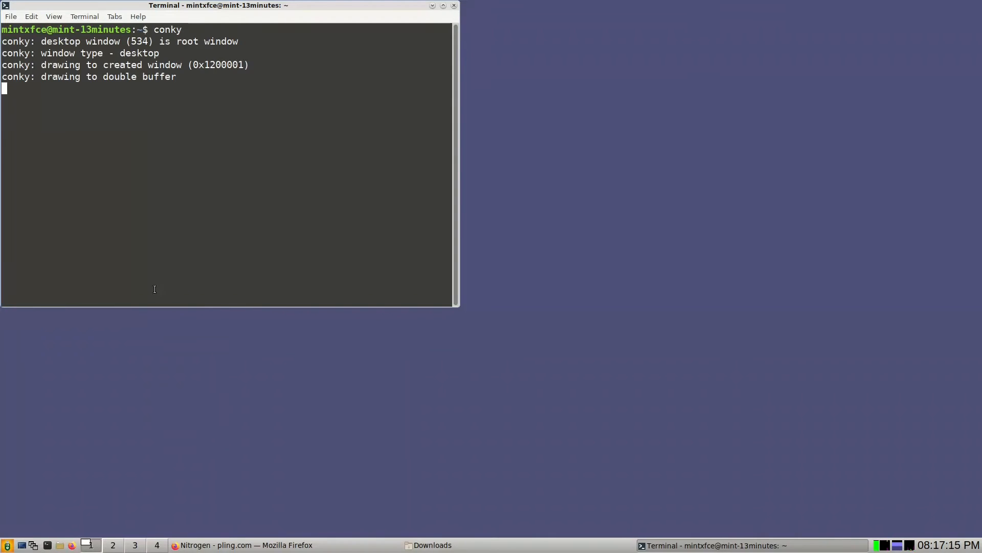
left_click_drag(234, 3, 635, 107)
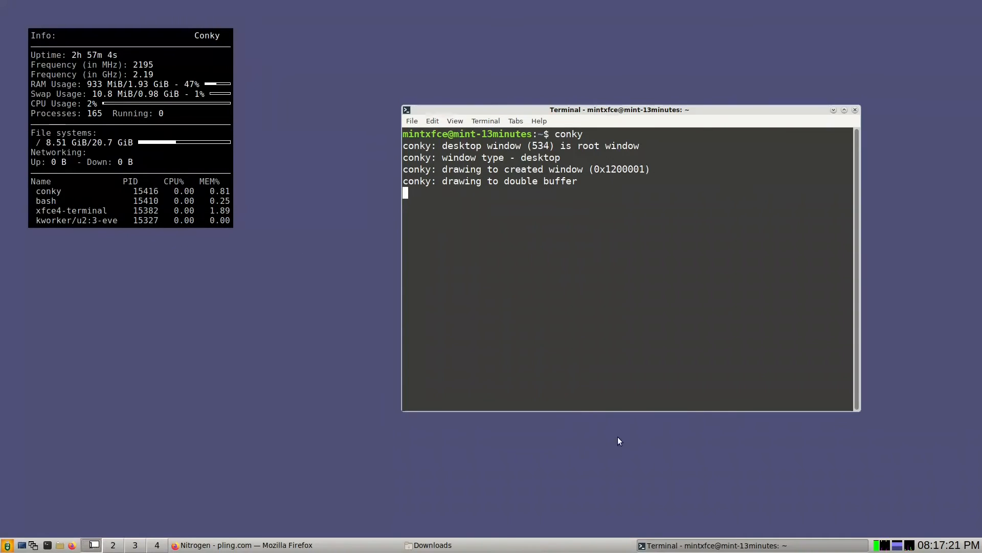
mouse_move(890, 547)
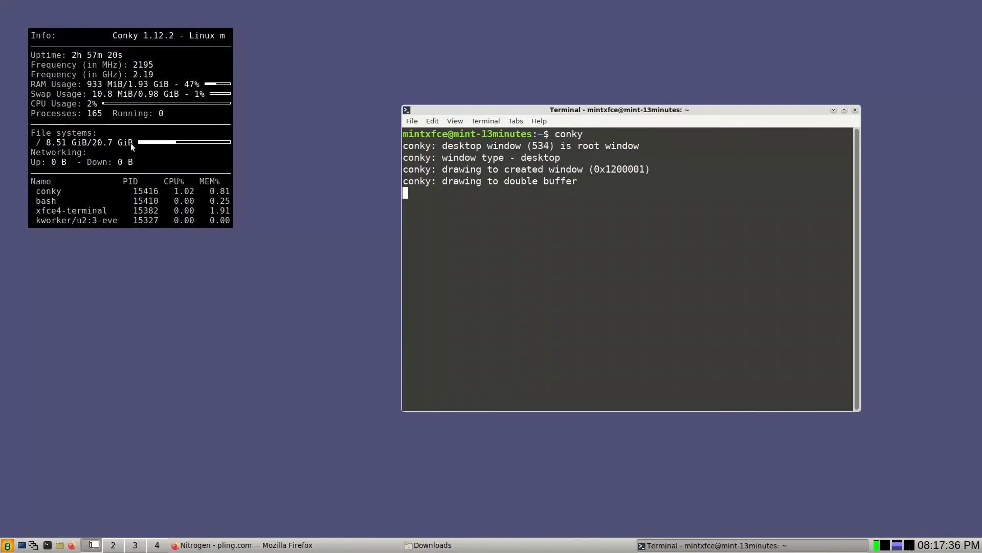
Step: Search Google in Firefox for '.conkyrc' examples, then bring back the Downloads window
left_click(237, 540)
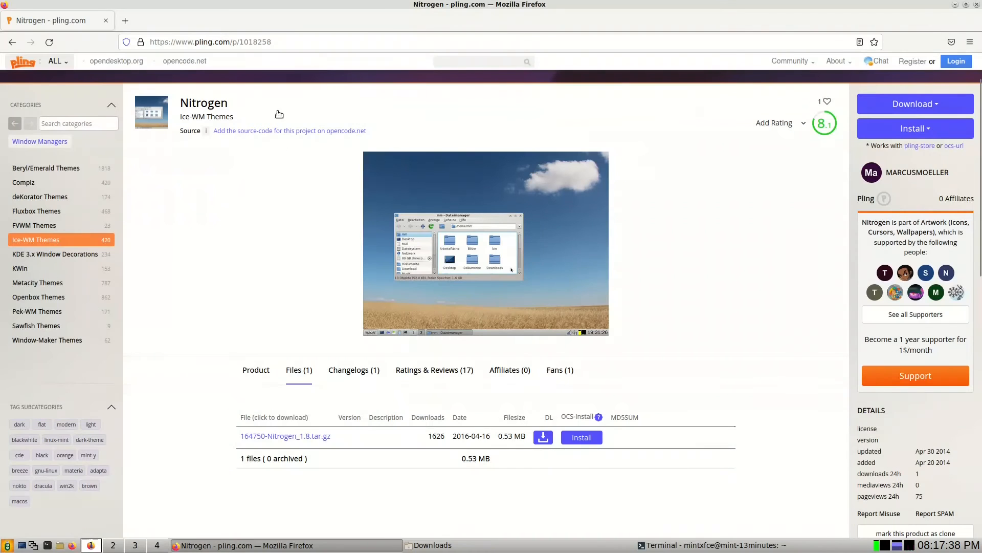
left_click(282, 45)
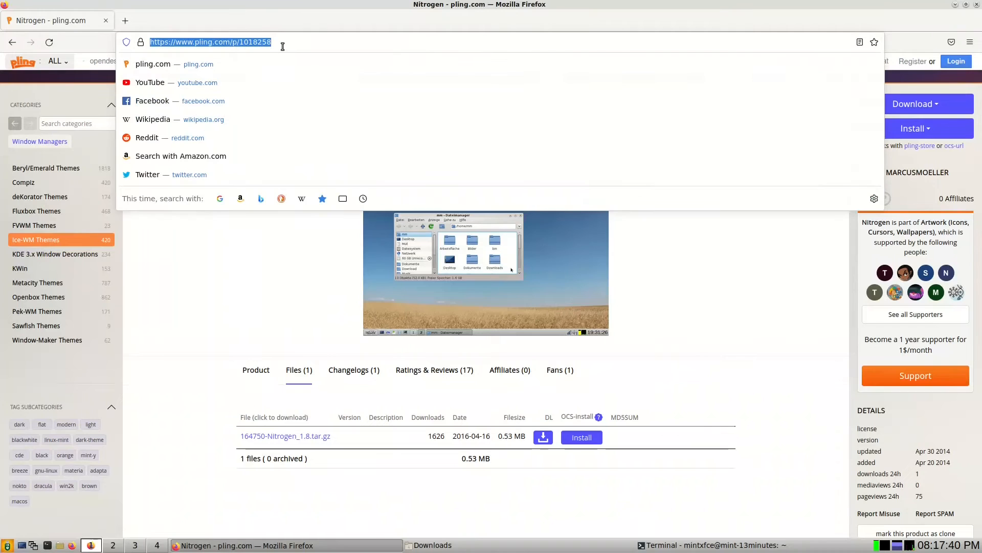
type(".co")
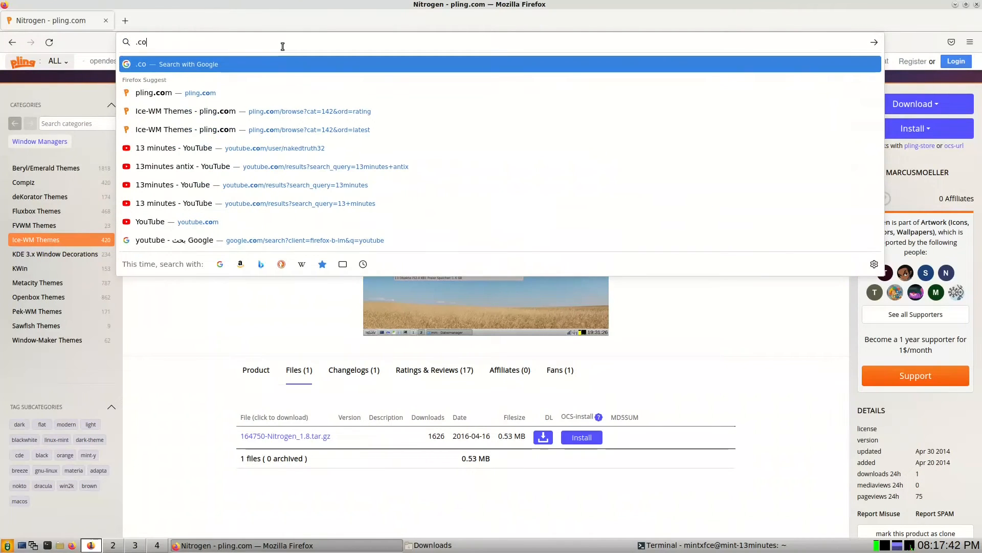
type("nkyrc")
key("Return")
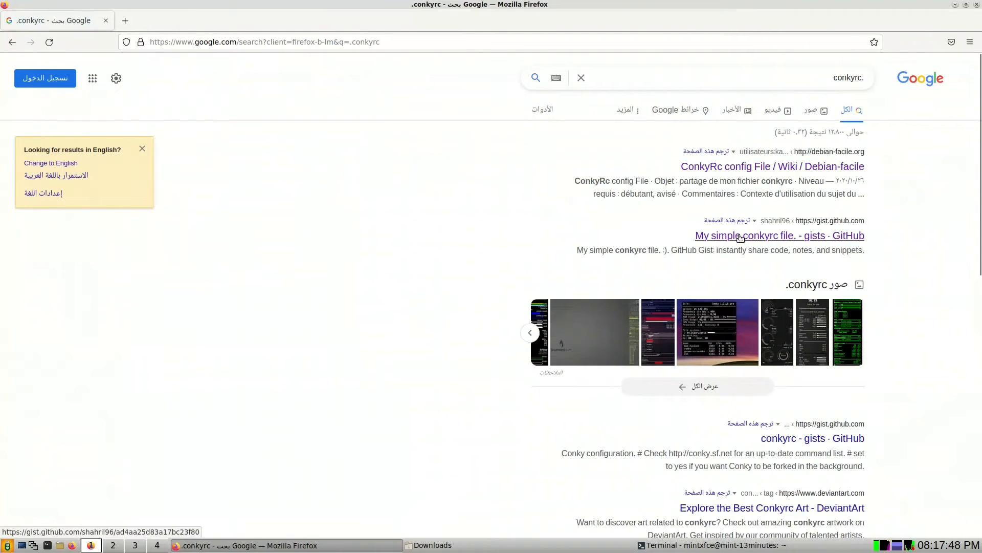
scroll(740, 238, "down", 2)
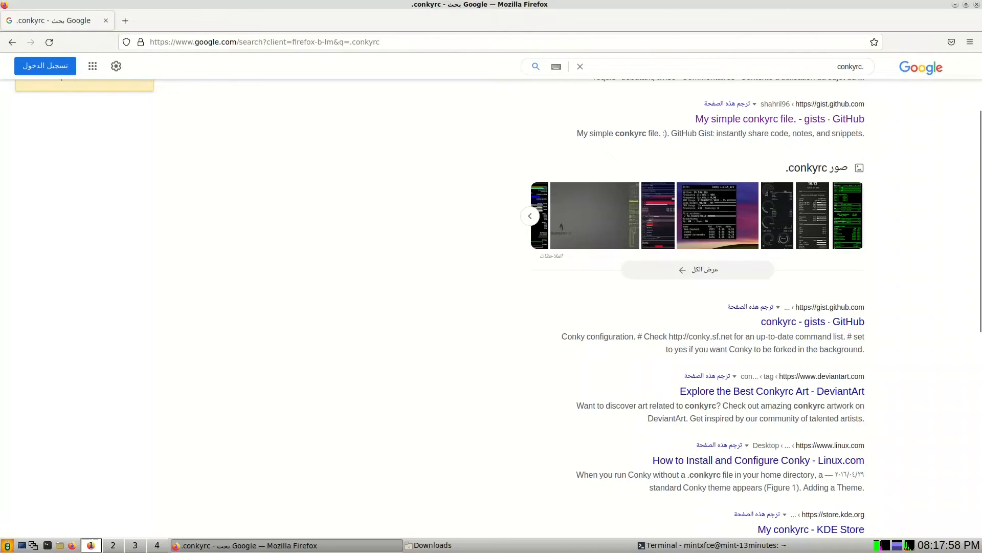
left_click(432, 546)
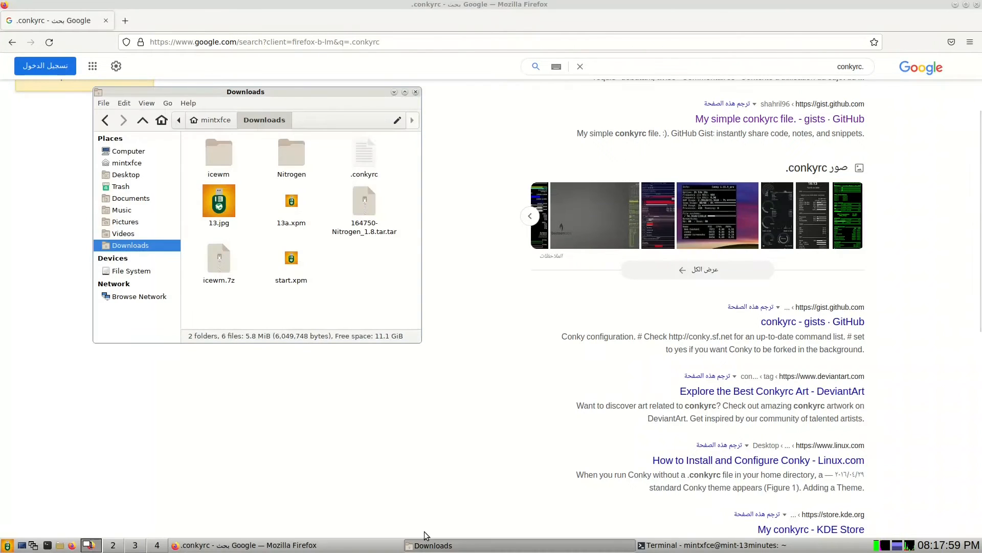
Step: Copy the .conkyrc file from the Downloads folder
left_click(361, 162)
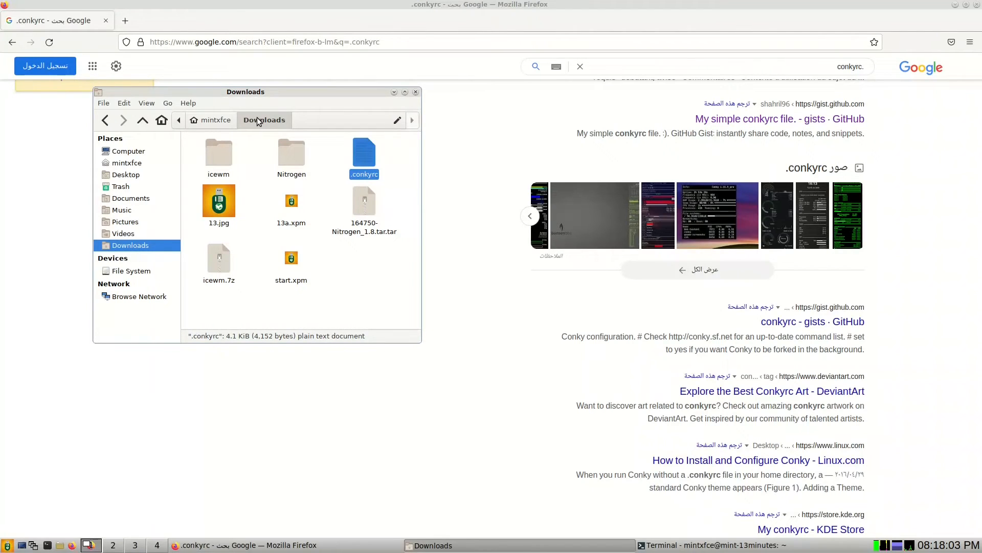
right_click(368, 158)
left_click(392, 218)
Step: Paste .conkyrc into the mintxfce home folder
left_click(132, 163)
double_click(215, 207)
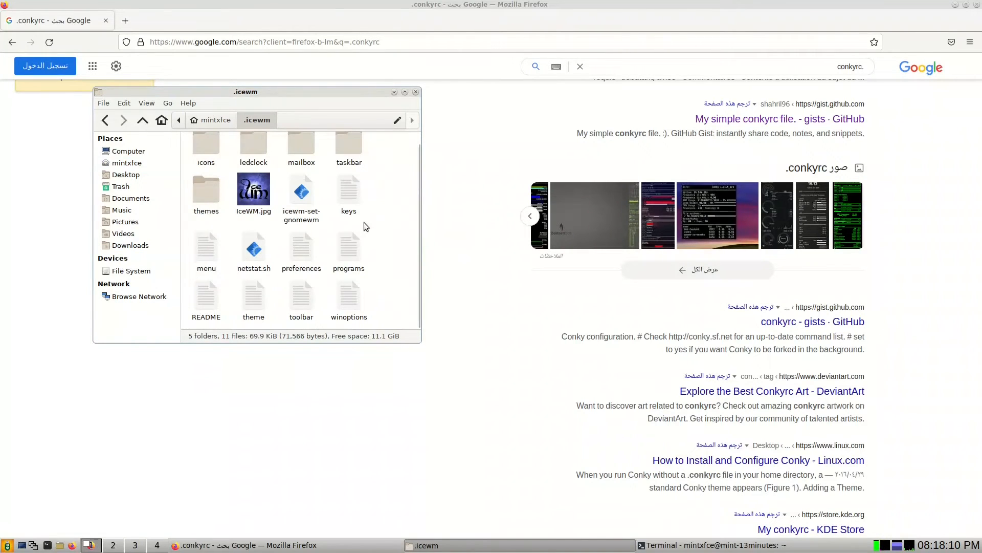
left_click(127, 164)
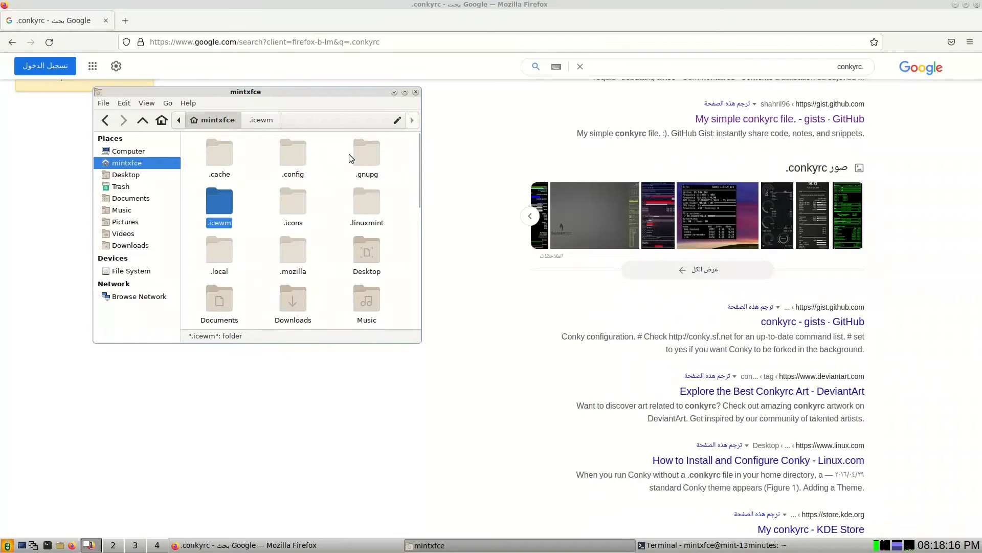
left_click(397, 229)
scroll(402, 229, "down", 6)
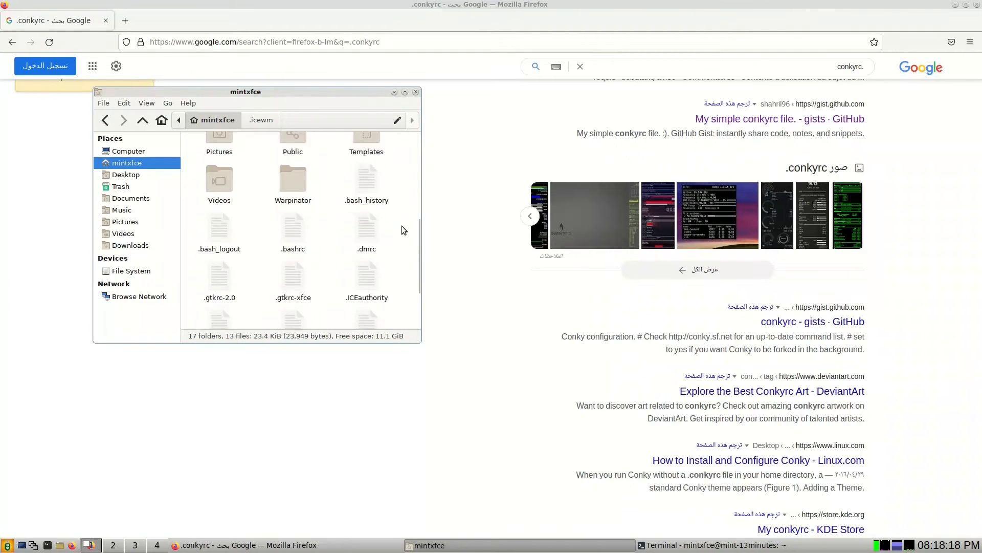
scroll(401, 226, "down", 3)
right_click(400, 217)
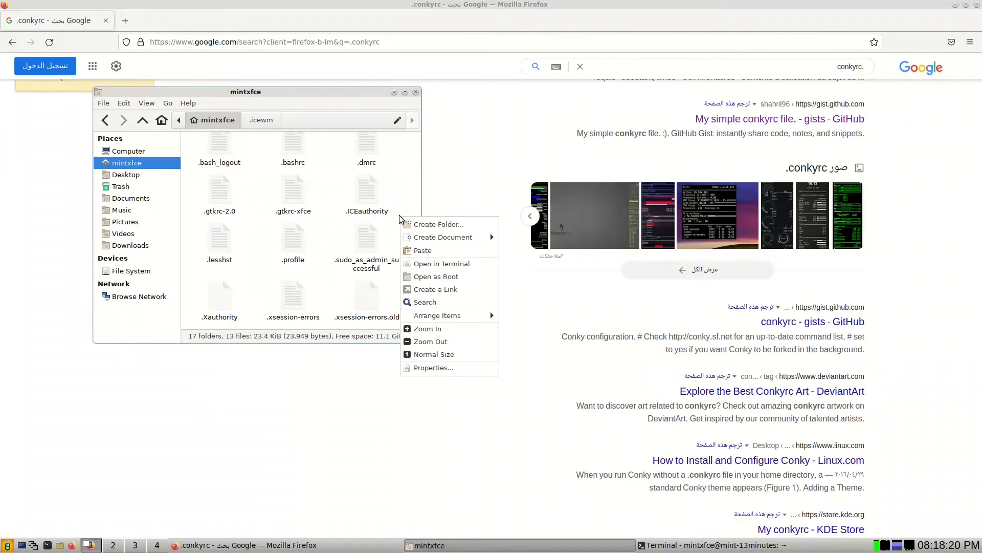
left_click(423, 250)
left_click(401, 206)
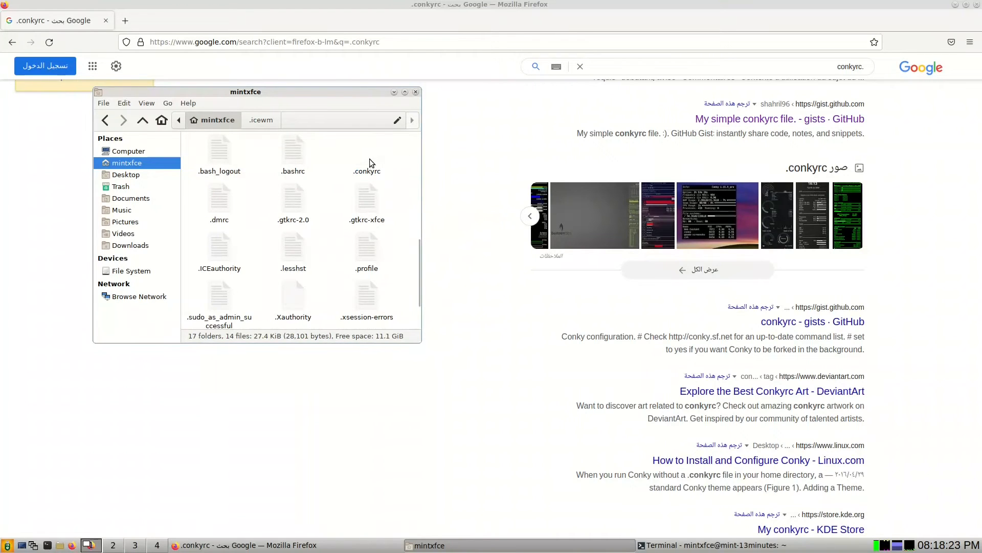
Step: Minimize Firefox to uncover the desktop and terminal
left_click(367, 547)
left_click(366, 546)
left_click(328, 546)
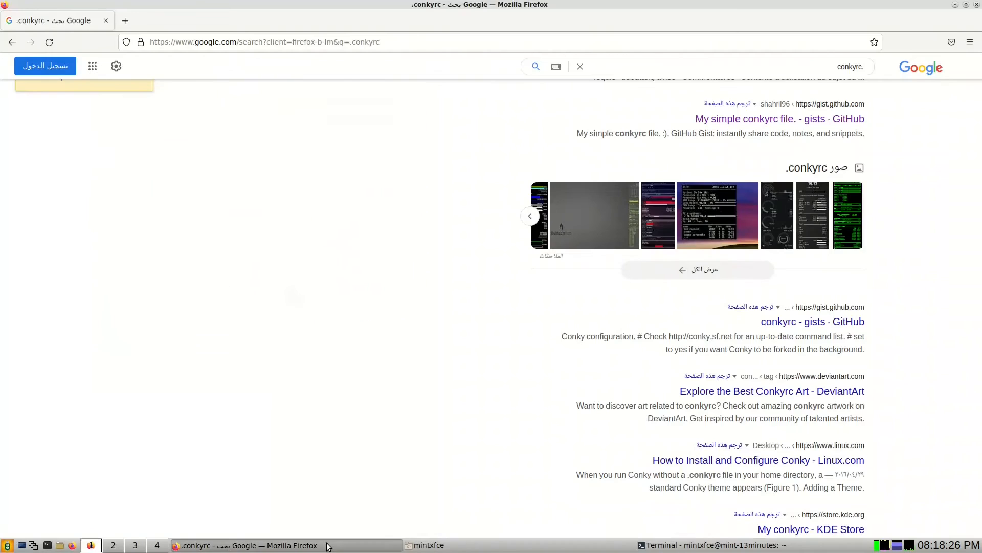
left_click(328, 545)
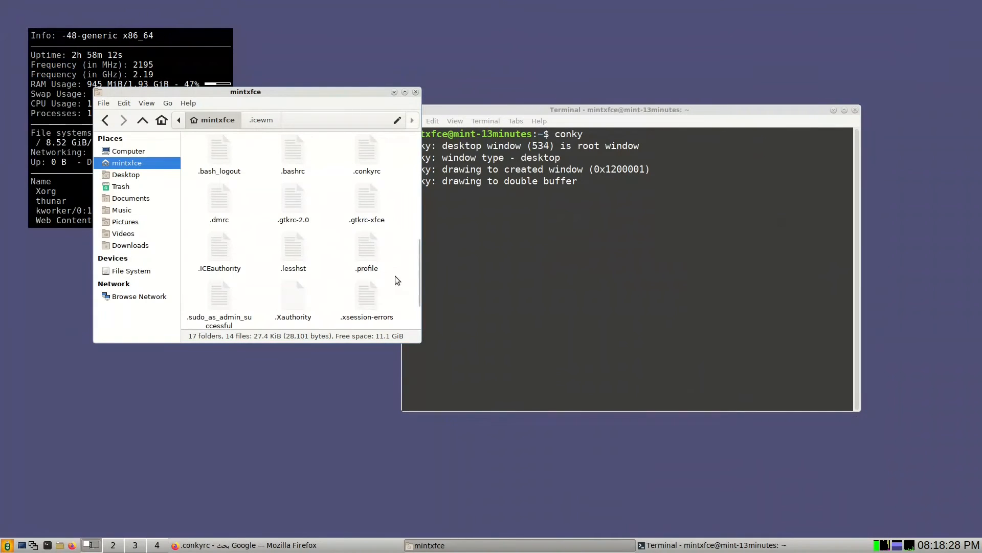
Step: Stop conky, rerun it with the new .conkyrc, and move the terminal left to reveal its panel
left_click(527, 241)
key("ctrl+c")
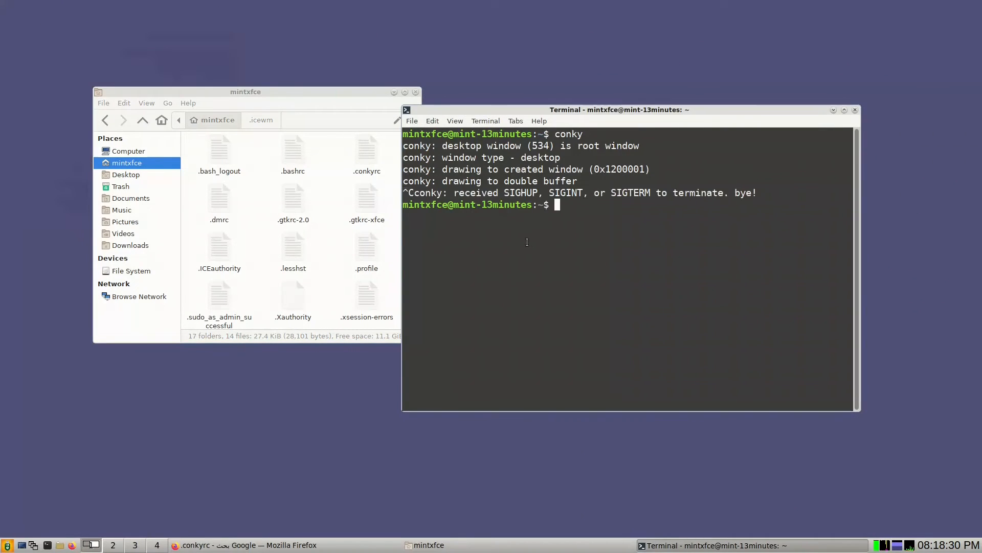
key("Up")
key("Return")
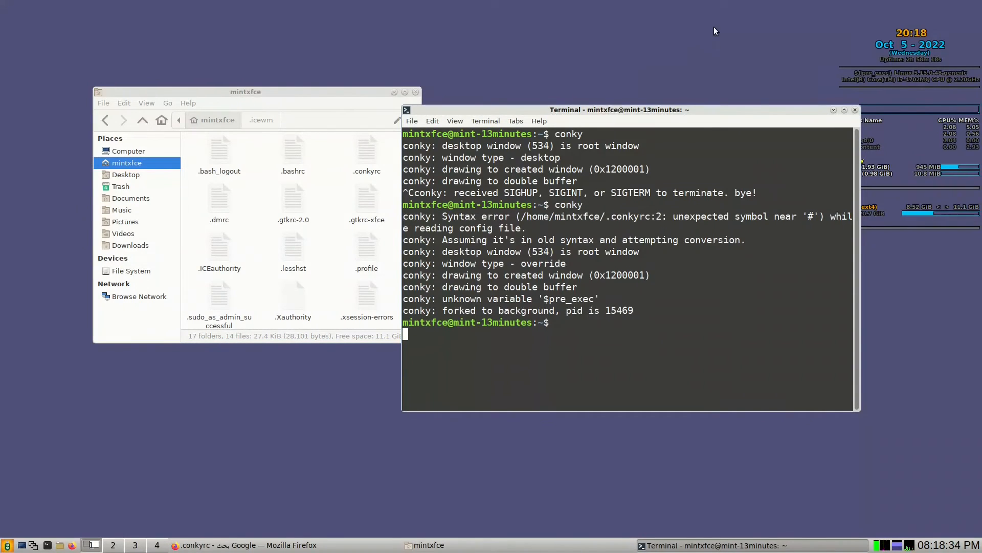
left_click_drag(698, 108, 513, 103)
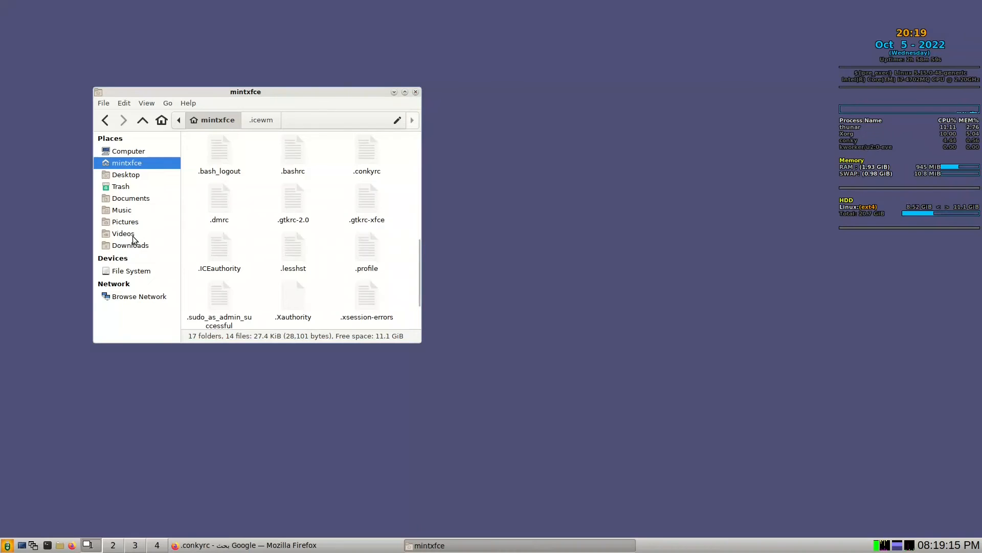
Step: Browse in Thunar from the file system root to /usr/share
left_click(128, 153)
left_click(131, 271)
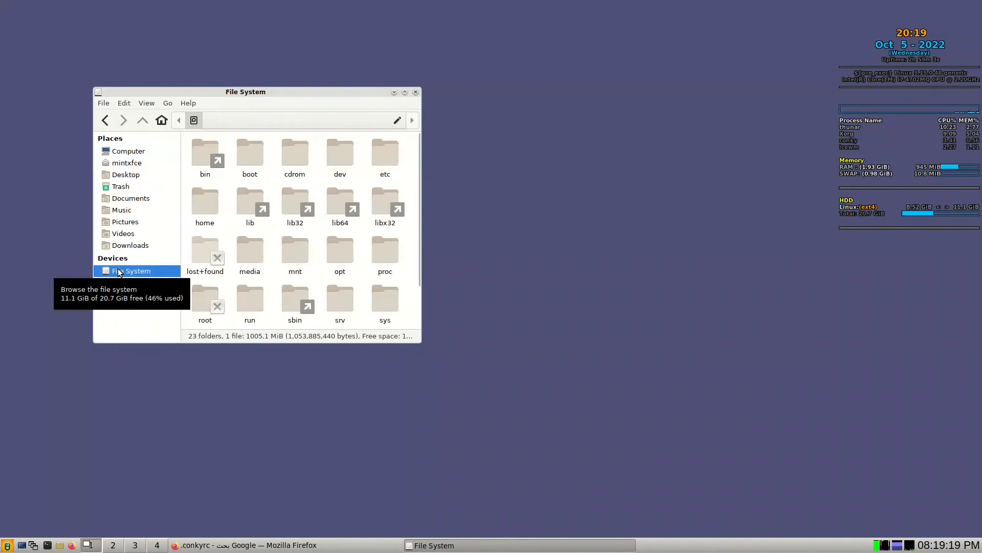
scroll(289, 235, "down", 1)
scroll(289, 234, "down", 1)
double_click(262, 296)
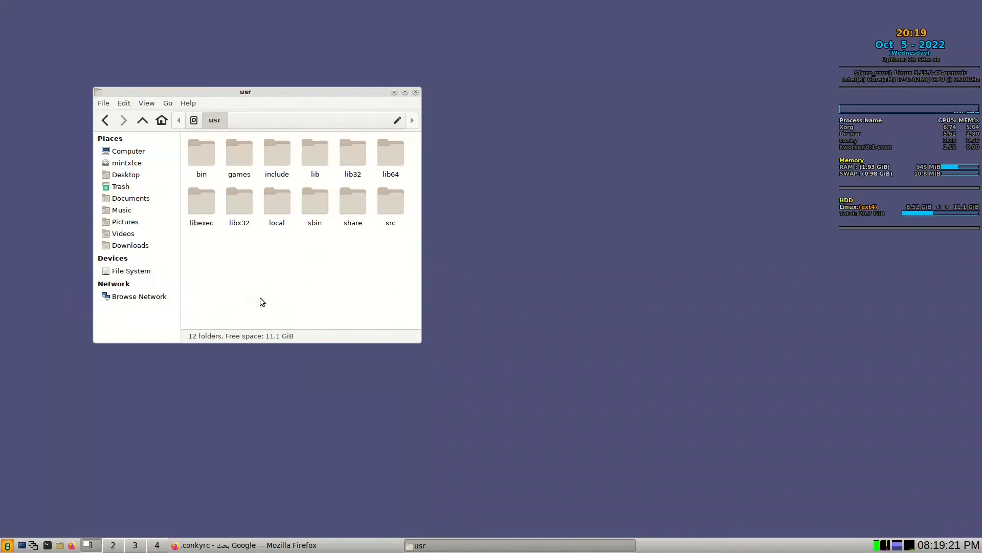
left_click(345, 213)
double_click(346, 213)
Step: Select ktee_linuxmint.png in the backgrounds/linuxmint folder and launch a terminal
type("ba")
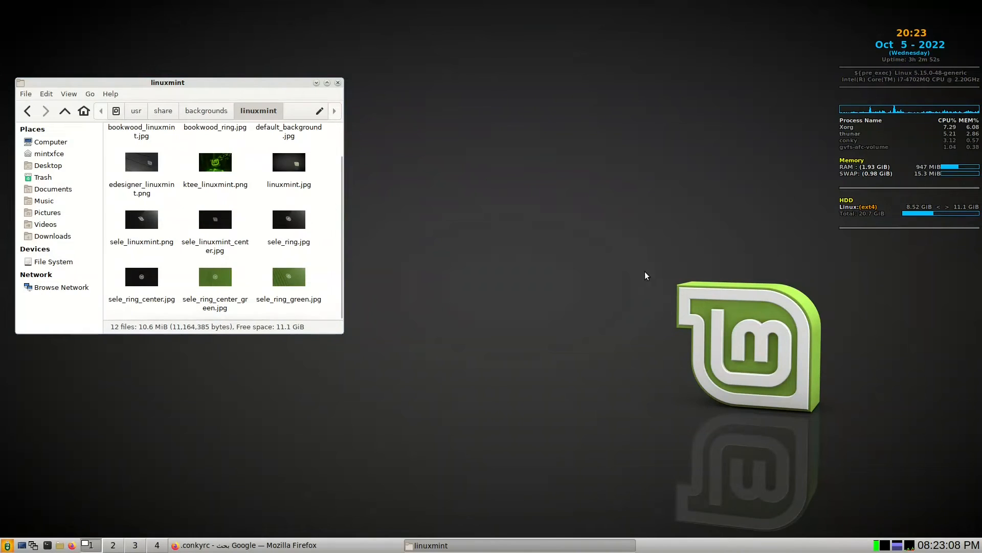
scroll(172, 250, "up", 2)
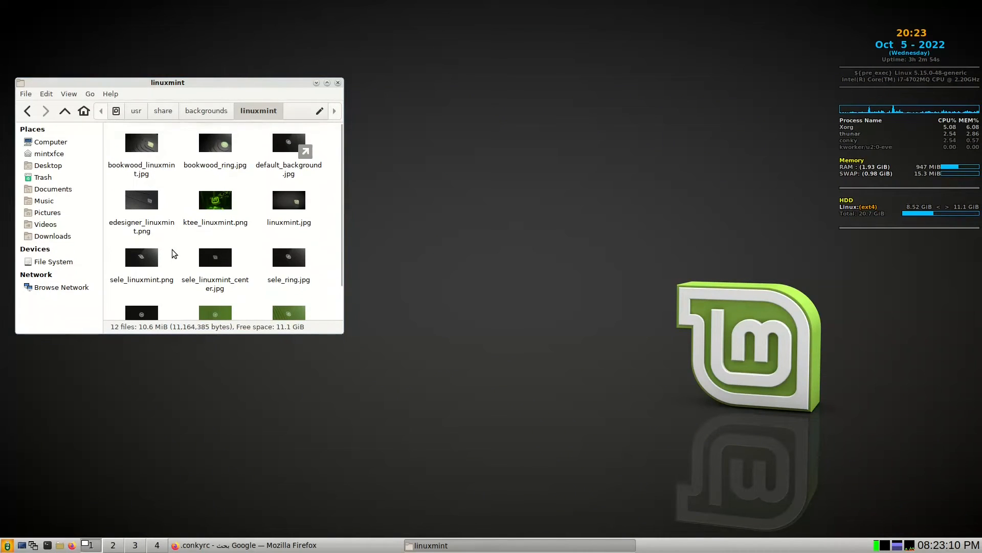
left_click(221, 199)
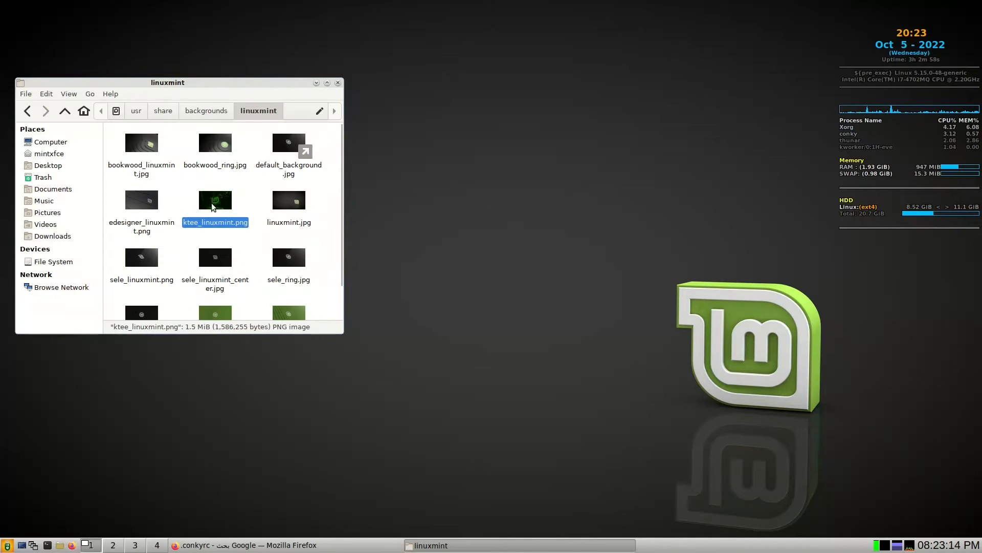
left_click(49, 545)
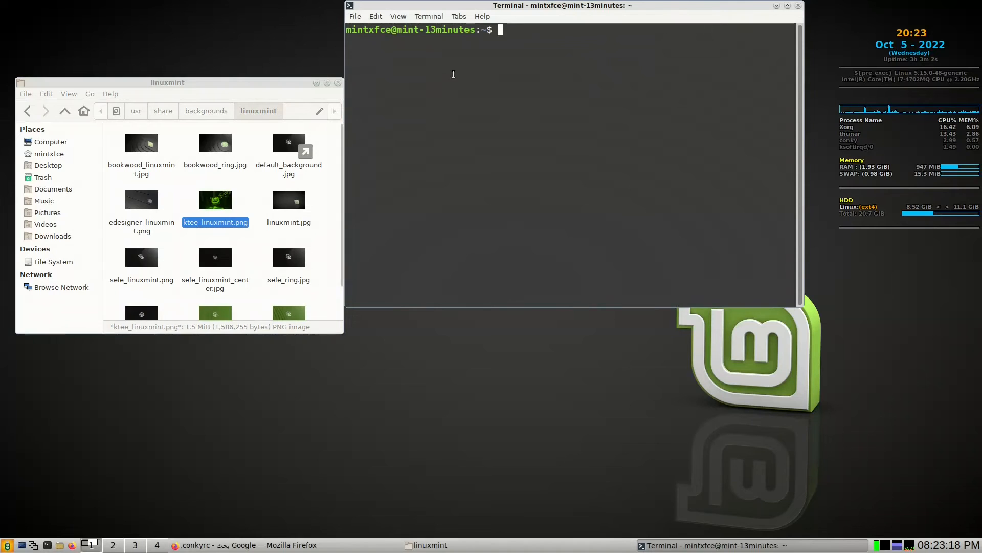
Step: Run 'icewmbg -i' with ktee_linuxmint.png's path dragged in, setting the green wallpaper
left_click_drag(524, 2, 530, 96)
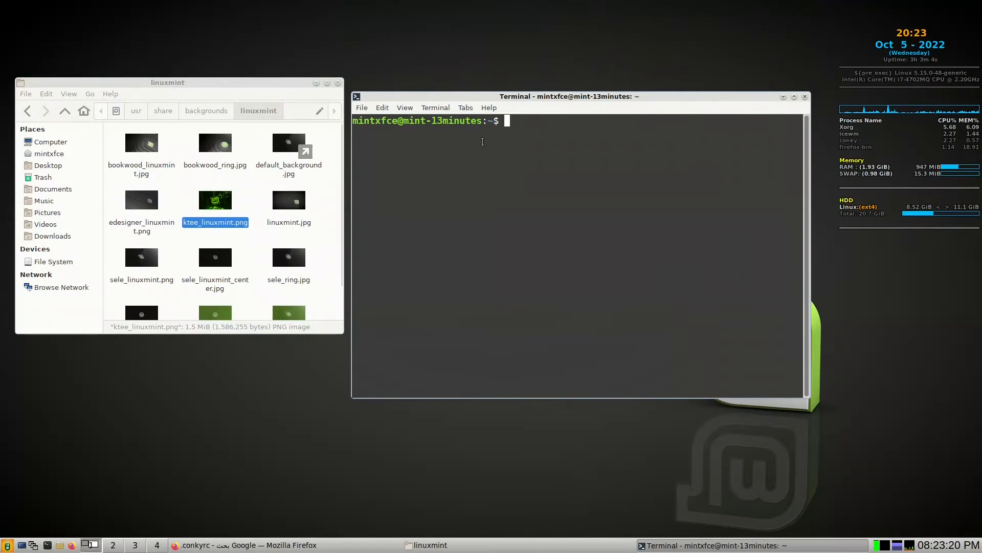
type("ice")
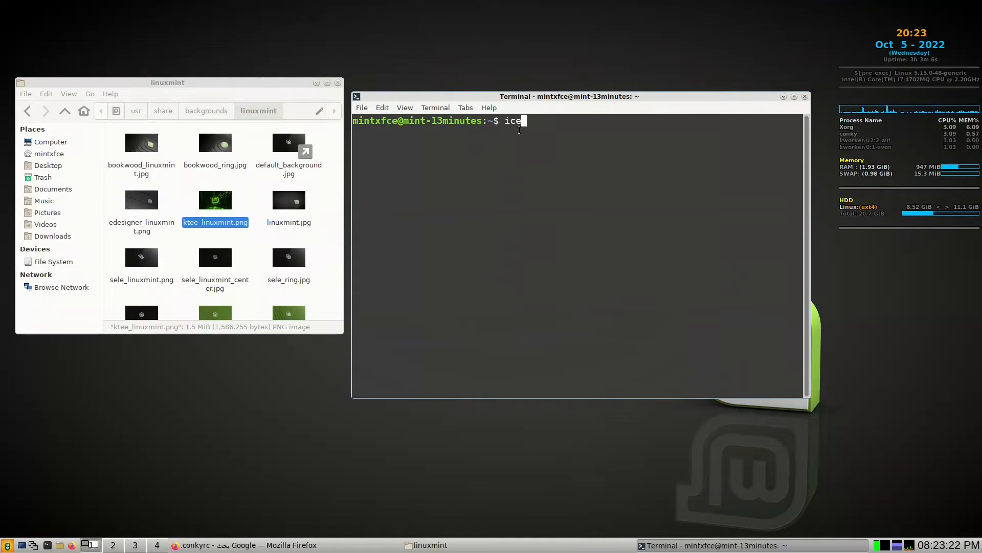
type("wmbg ")
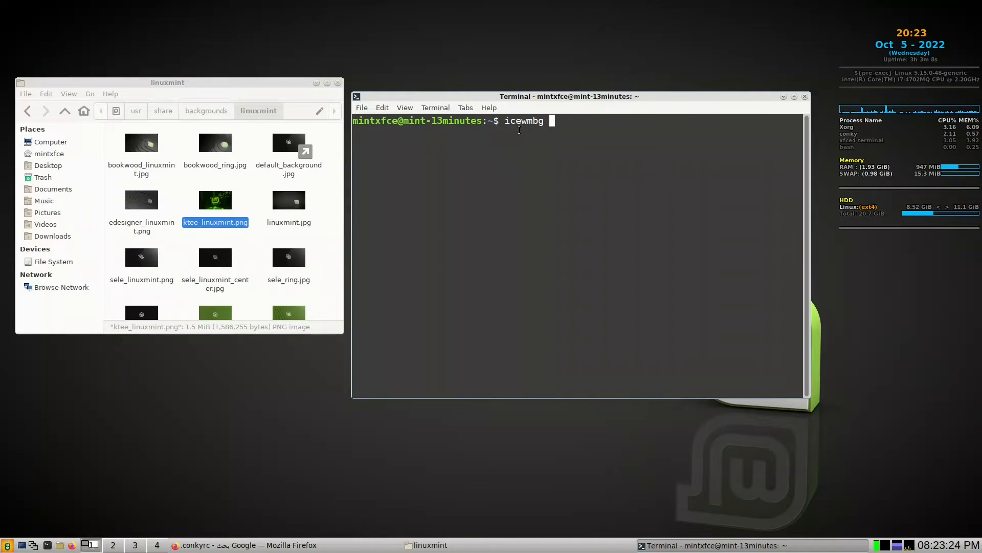
type("-i")
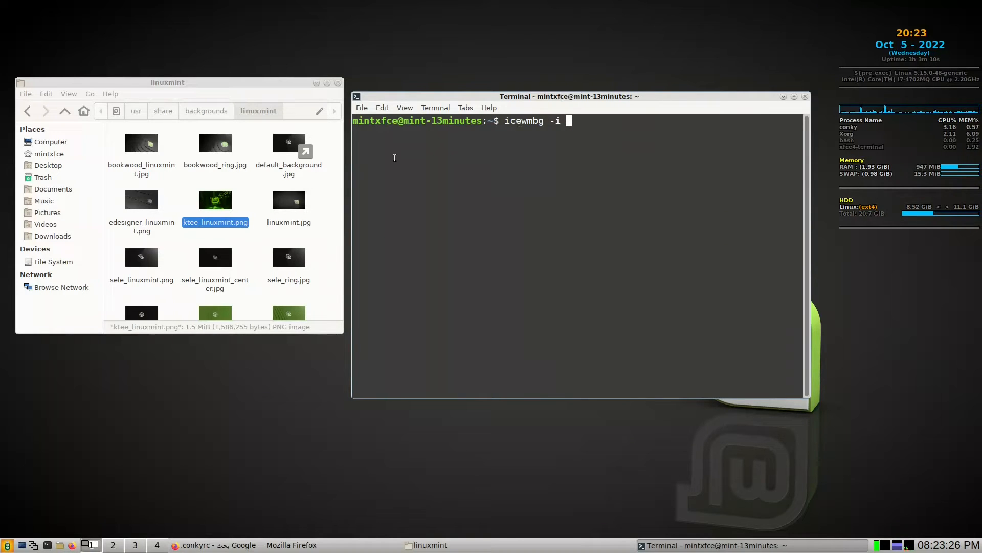
left_click_drag(211, 200, 590, 144)
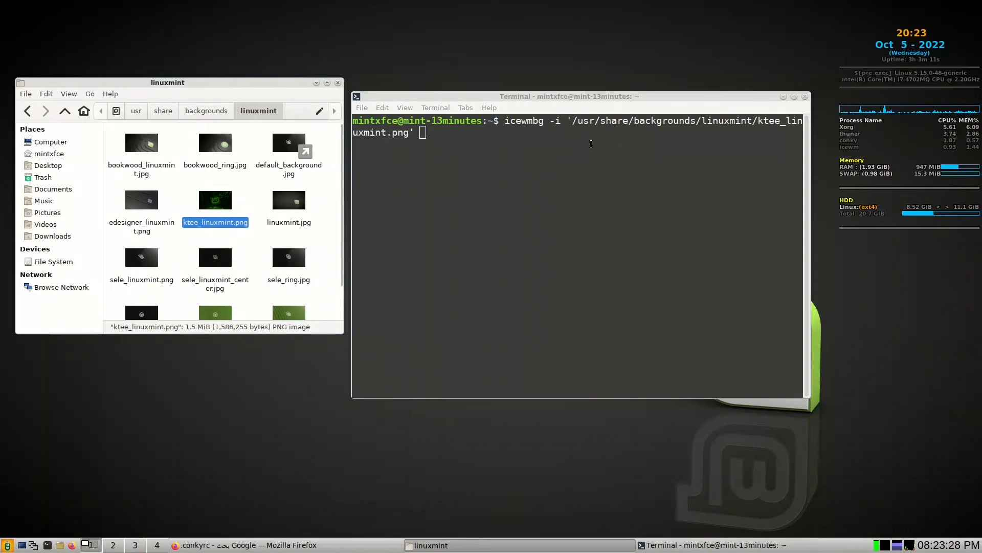
left_click(433, 137)
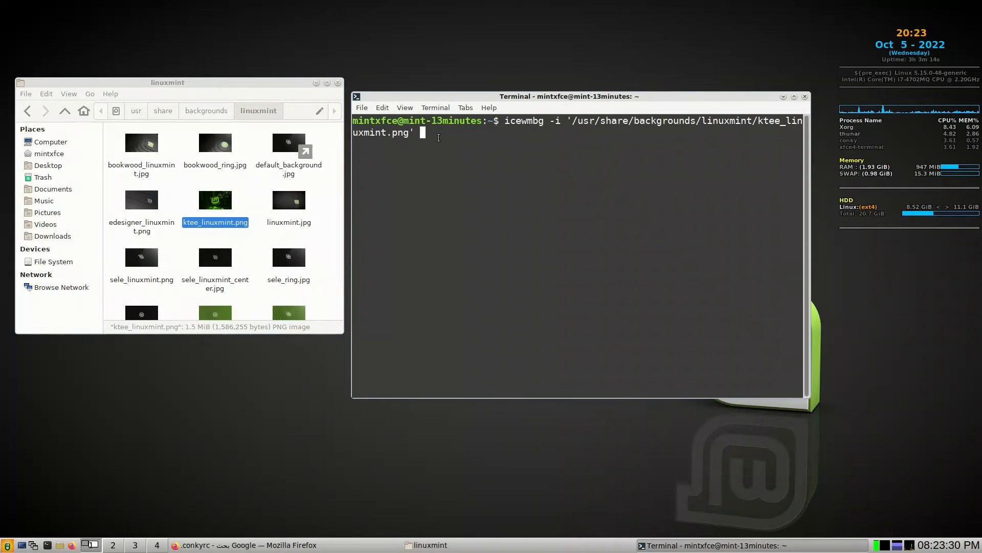
key("Return")
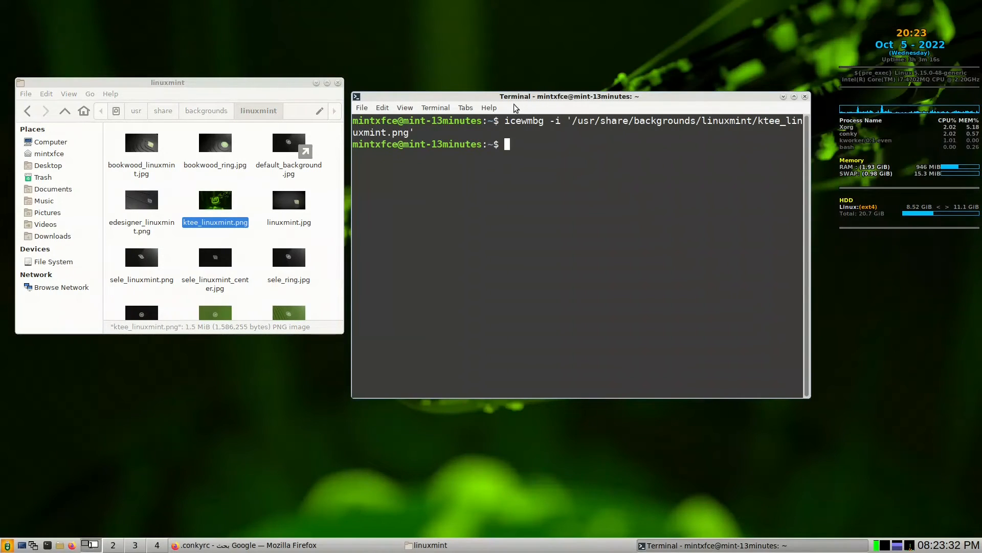
left_click_drag(559, 97, 576, 124)
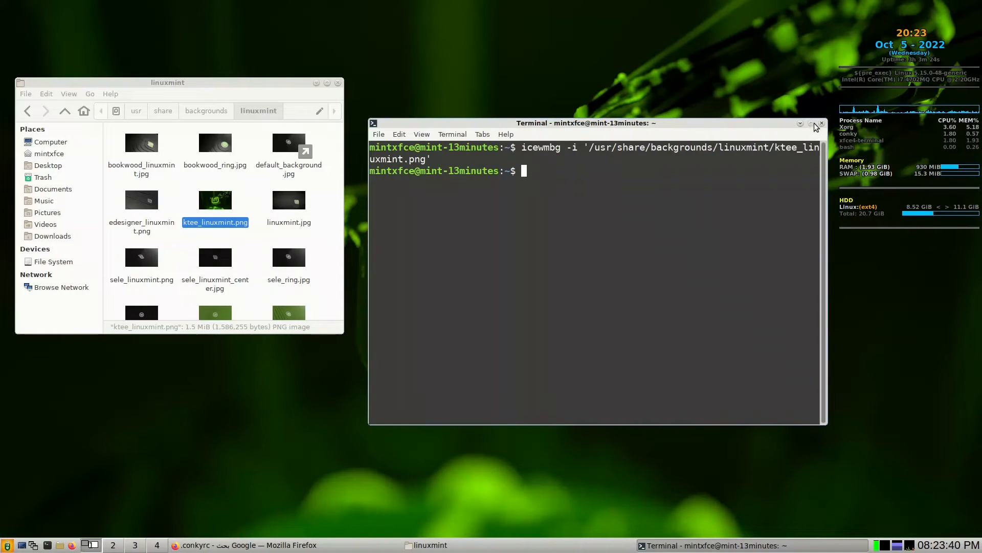
left_click_drag(752, 123, 736, 130)
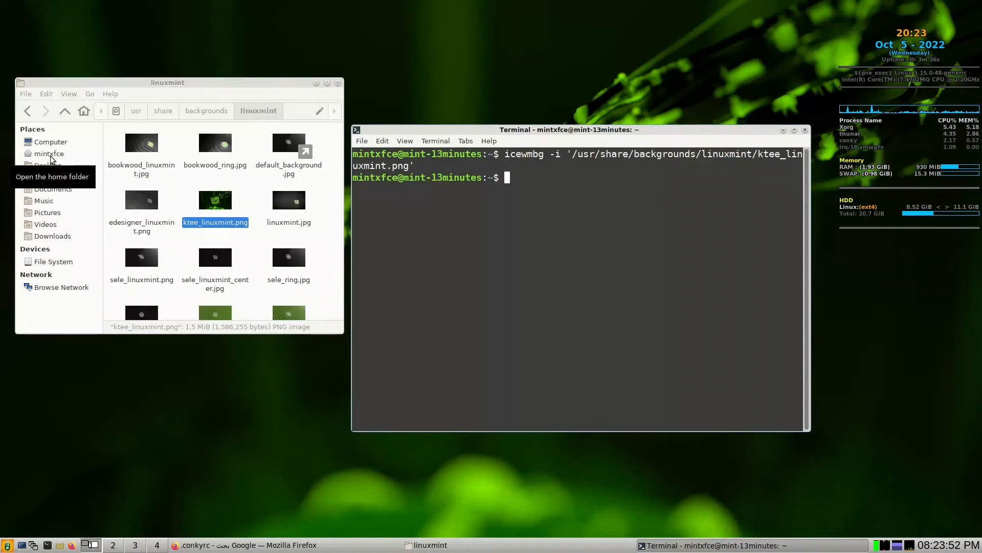
Step: Open ~/.icewm and create an empty file named 'startup' there
left_click(35, 154)
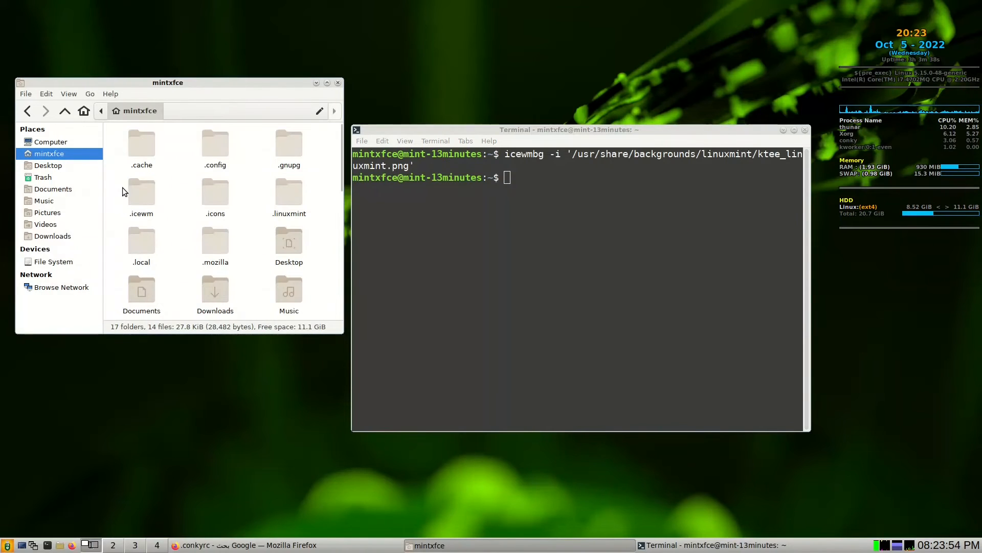
double_click(143, 203)
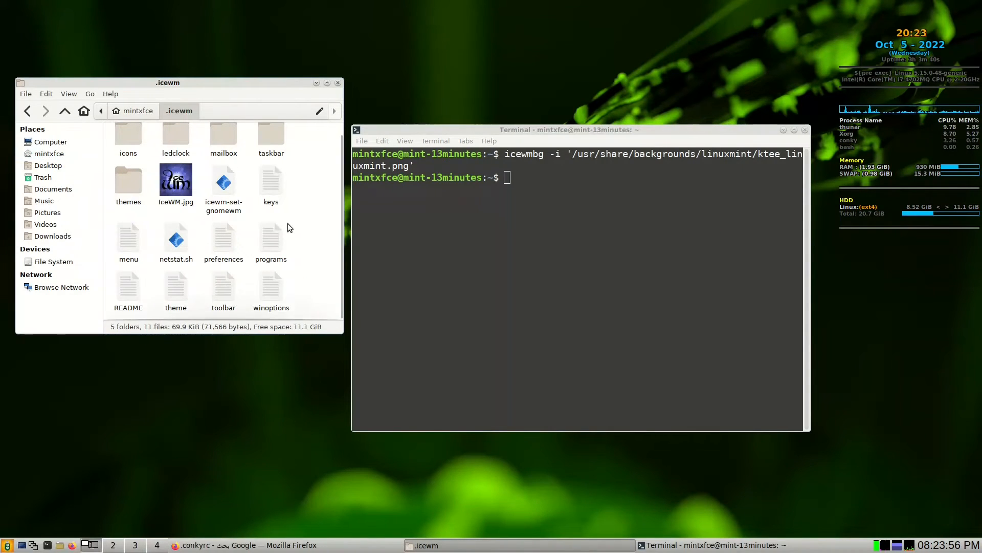
right_click(301, 214)
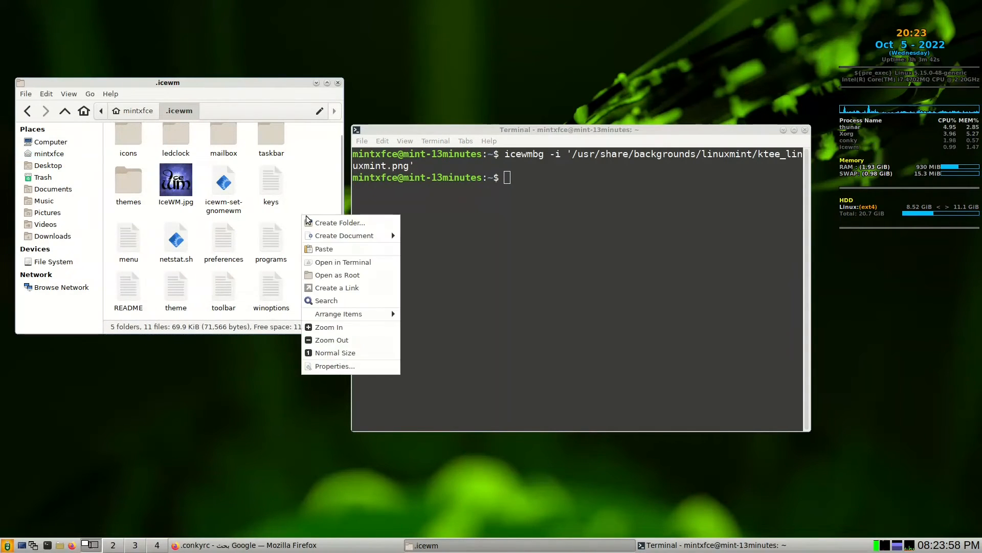
mouse_move(325, 239)
left_click(427, 251)
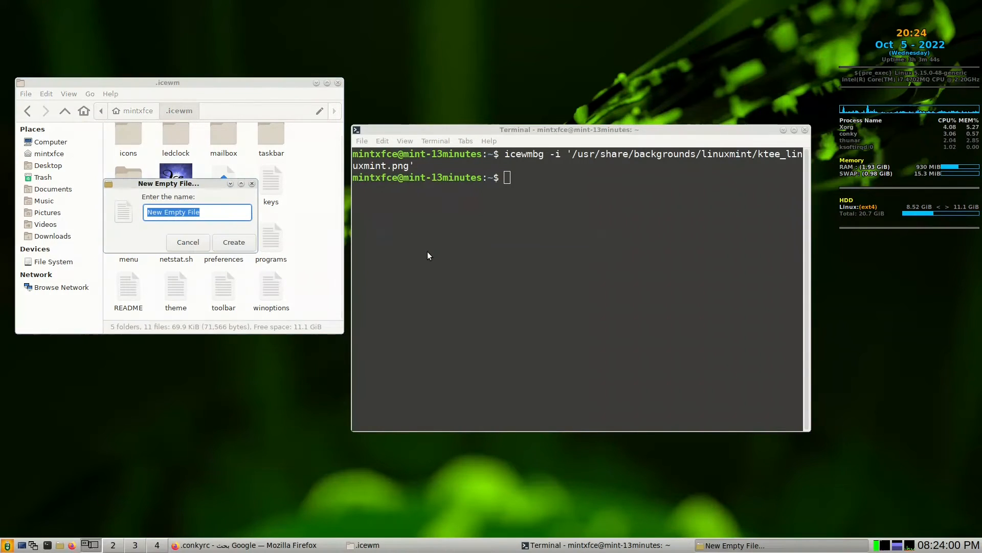
type("str")
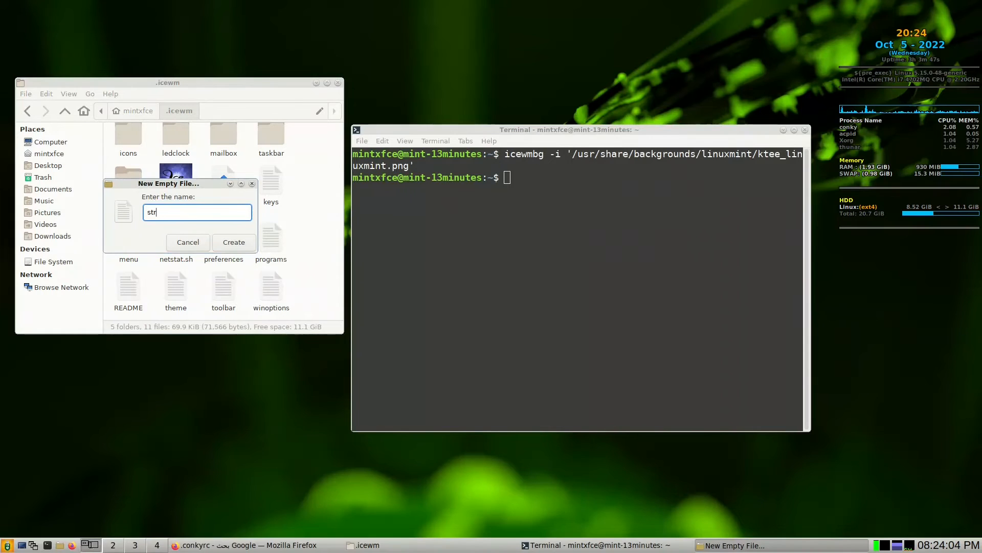
key("BackSpace")
type("artup")
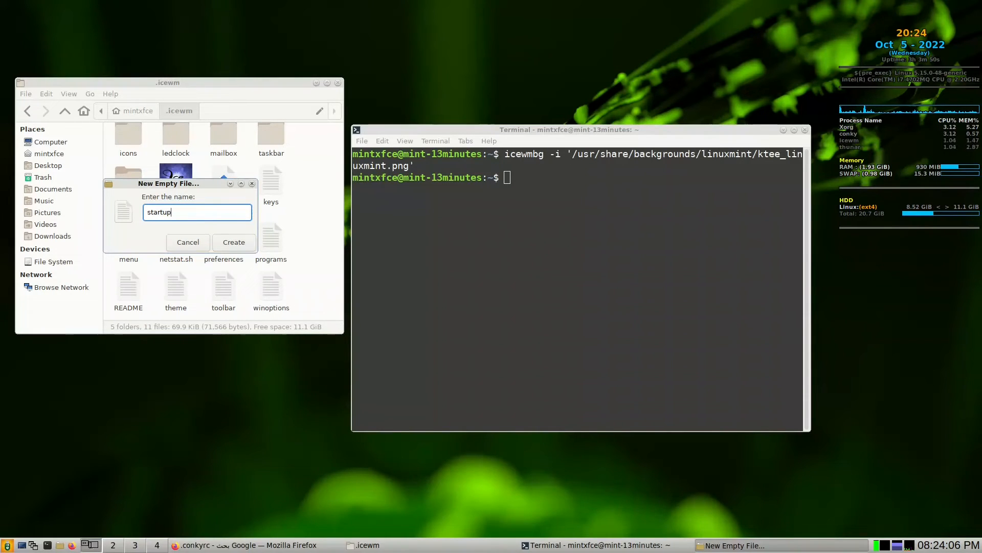
key("Return")
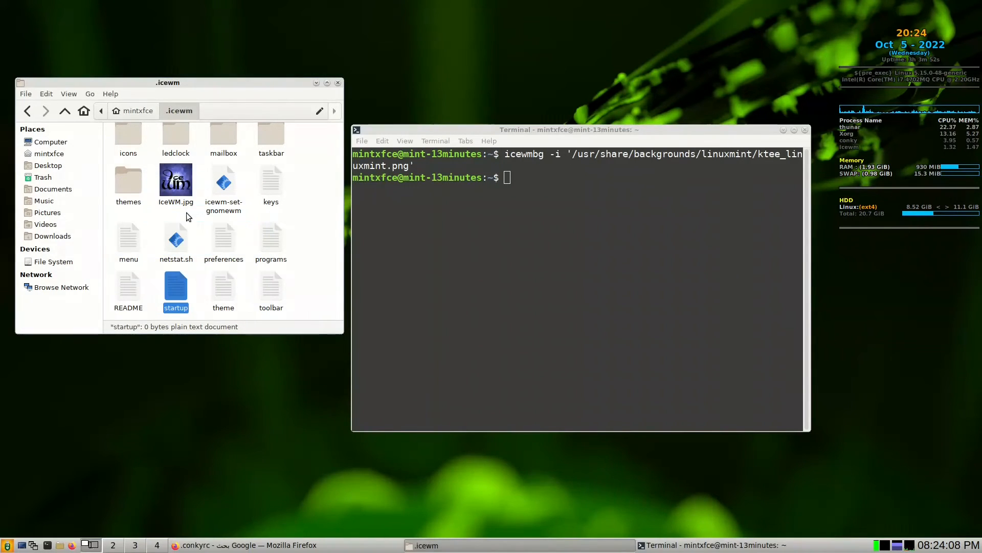
Step: Open the startup file in Xed and type '#!/bin/bash' as its first line
double_click(175, 284)
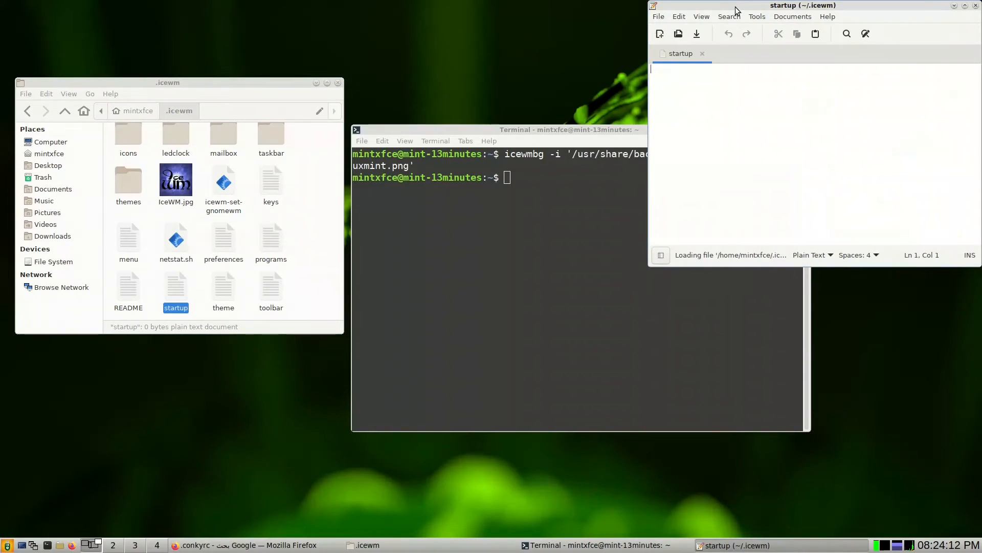
left_click_drag(737, 10, 540, 253)
type("#!")
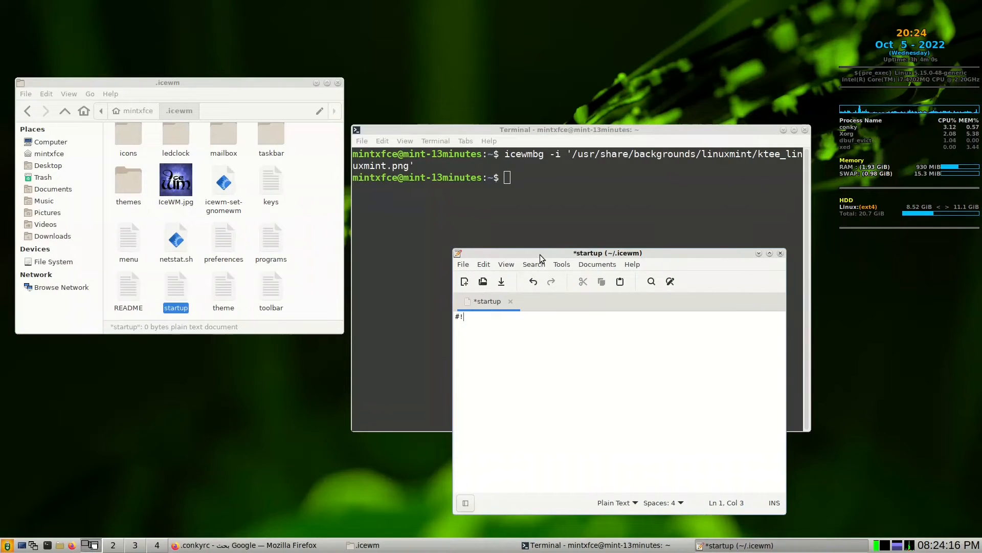
type("/bin/bash")
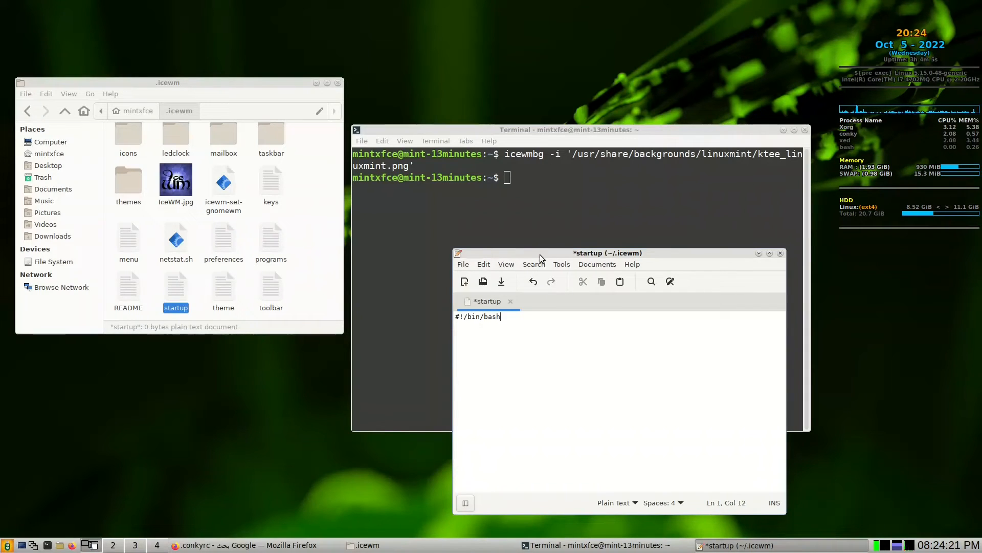
key("Return")
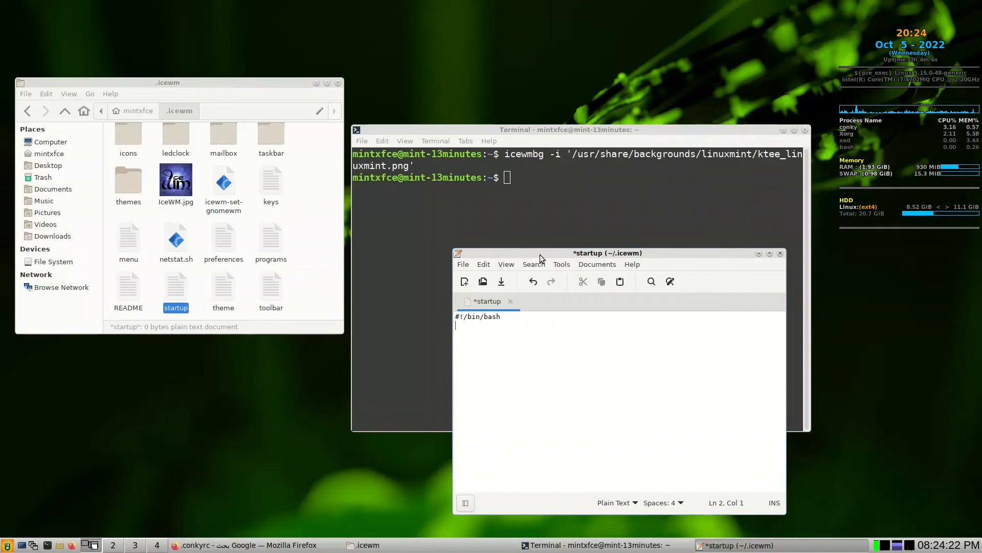
Step: Copy the icewmbg -i ktee_linuxmint.png command from the terminal into the startup file
mouse_move(492, 154)
left_mouse_down()
mouse_move(425, 157)
mouse_move(506, 154)
left_mouse_up()
right_click(516, 153)
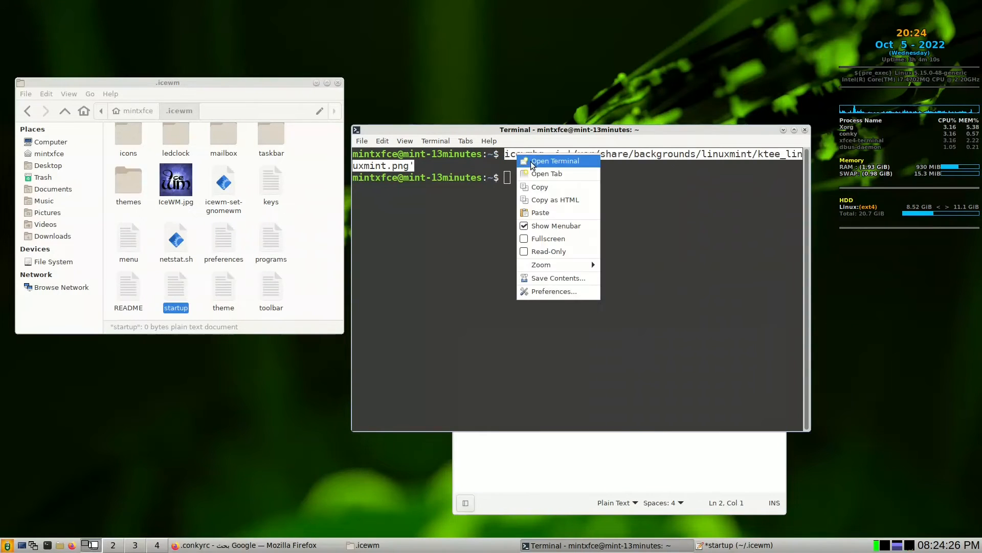
left_click(540, 186)
left_click(508, 177)
right_click(508, 176)
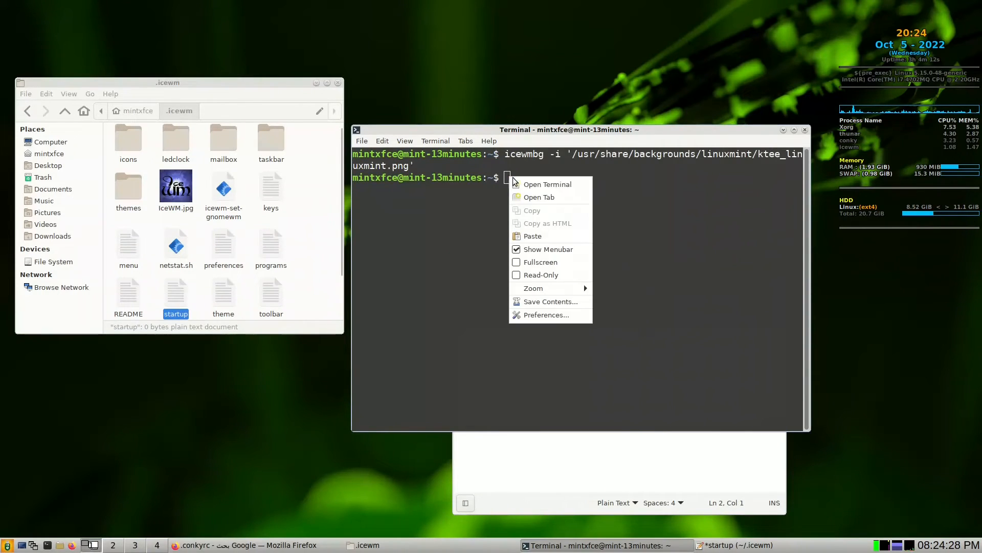
left_click(536, 236)
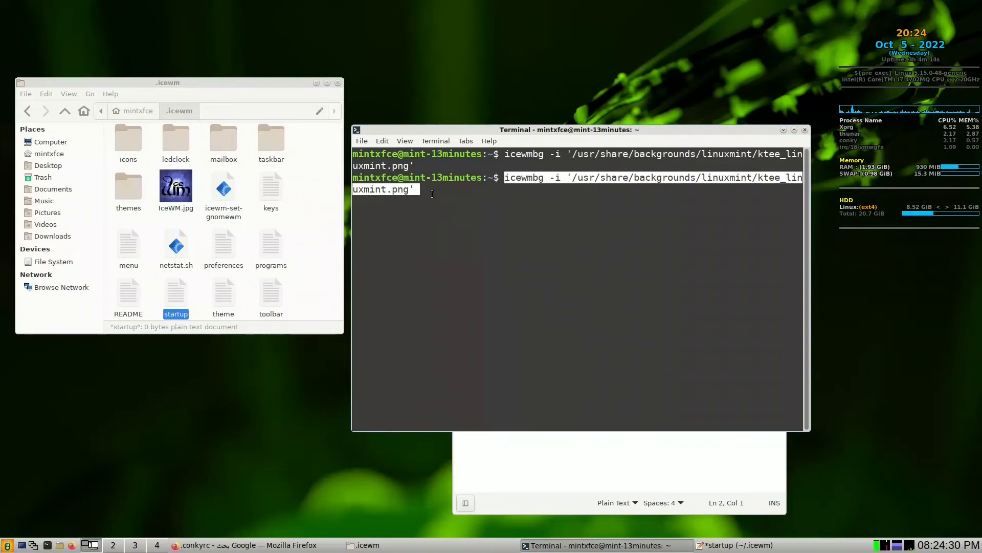
left_click(539, 466)
right_click(487, 328)
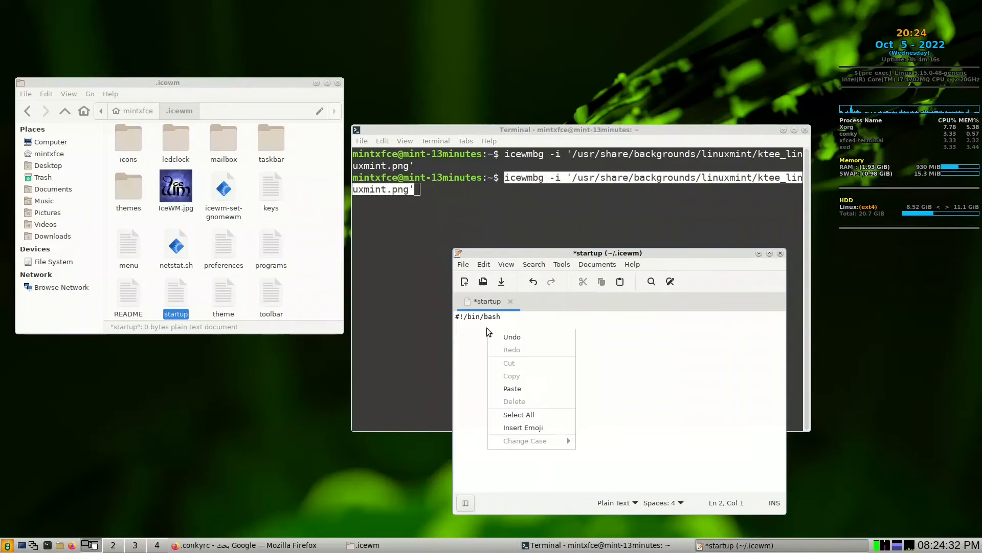
left_click(509, 390)
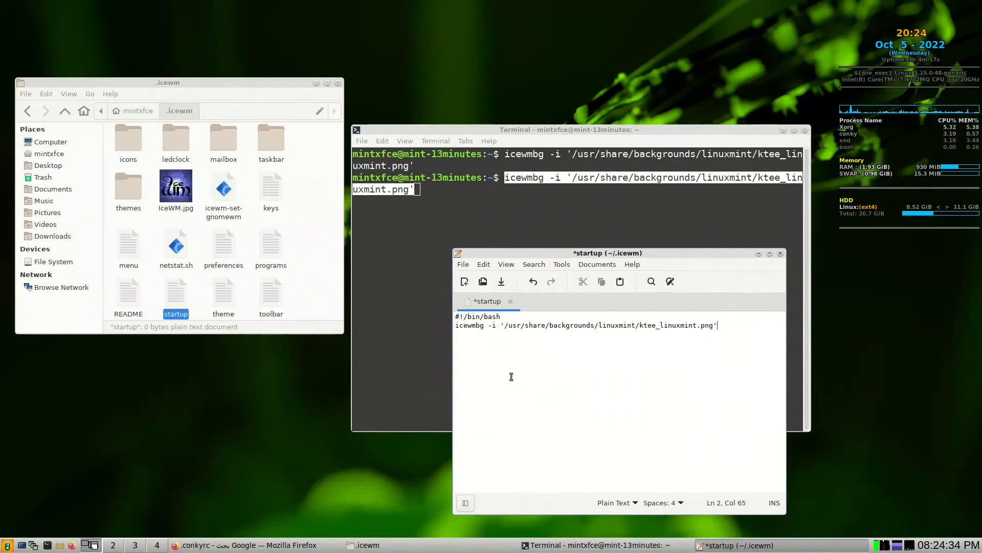
Step: Append '&' to the icewmbg line, add a 'conky &' line, and save the script
left_click(732, 320)
key("Return")
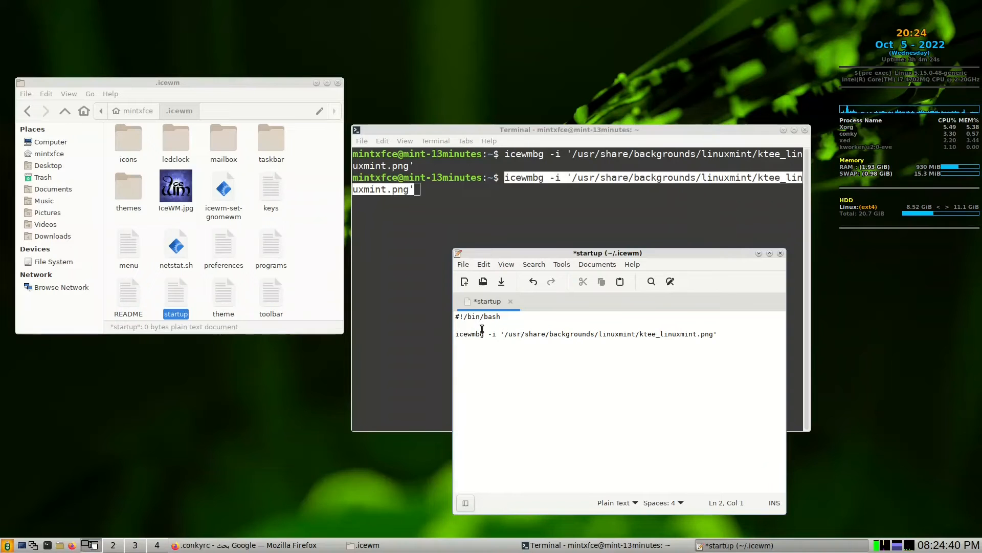
left_click(729, 334)
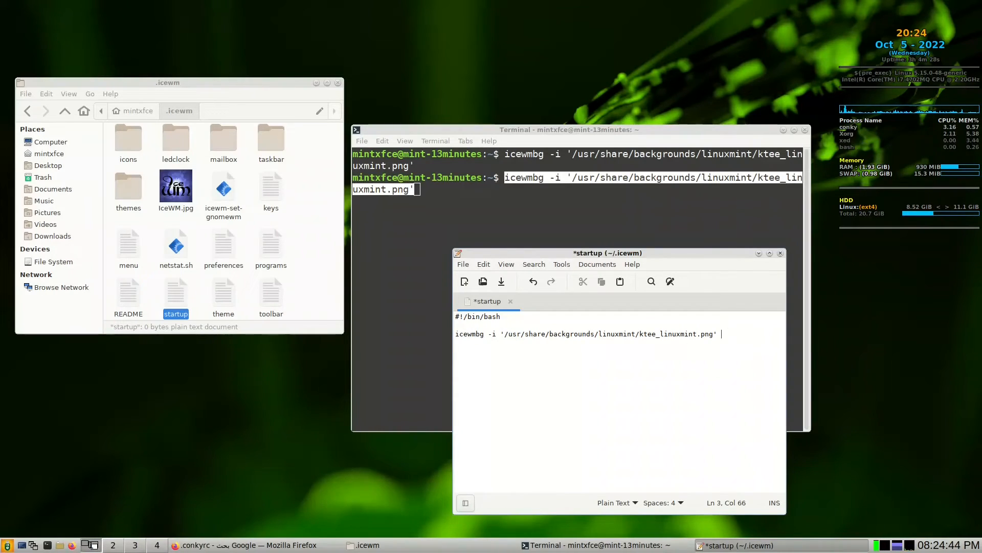
type("&")
key("Return")
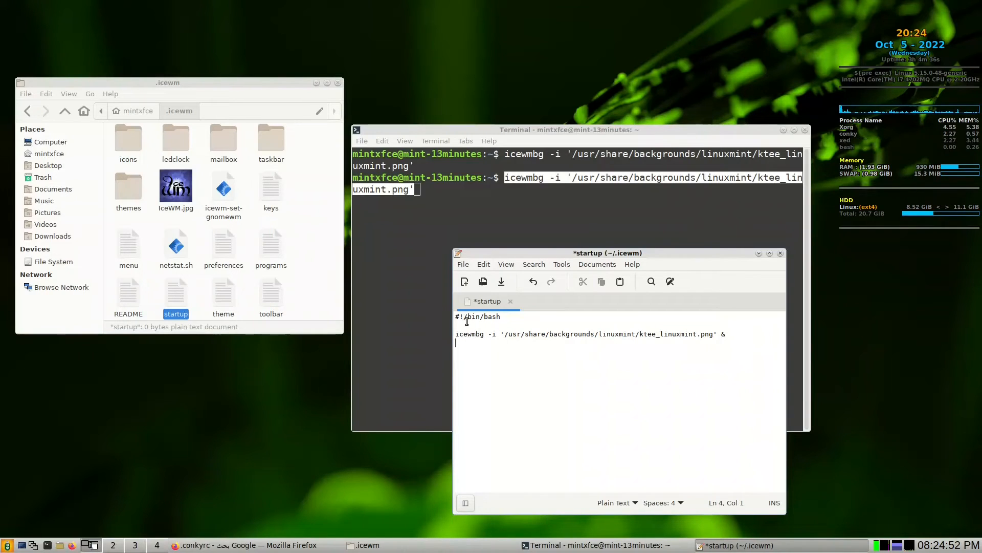
type("conky")
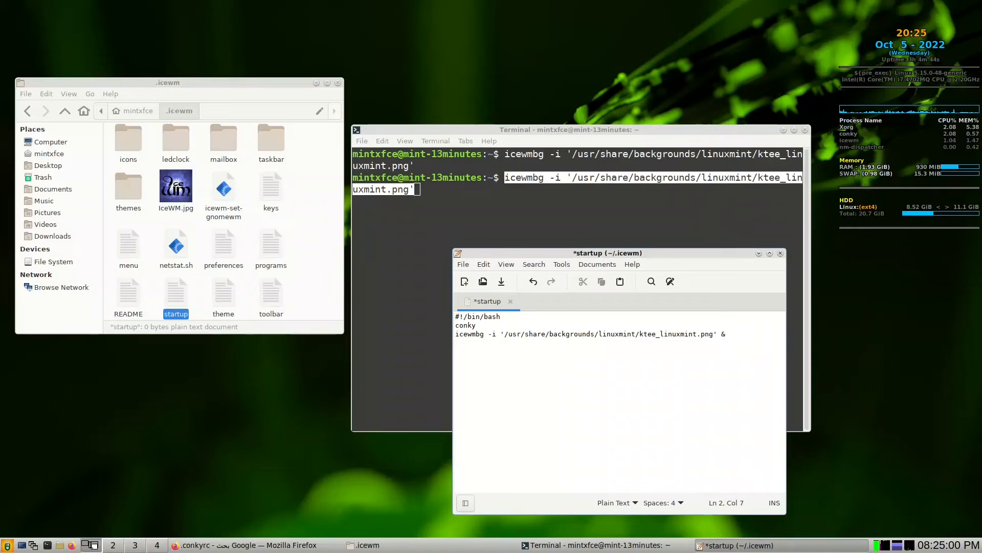
type(" &")
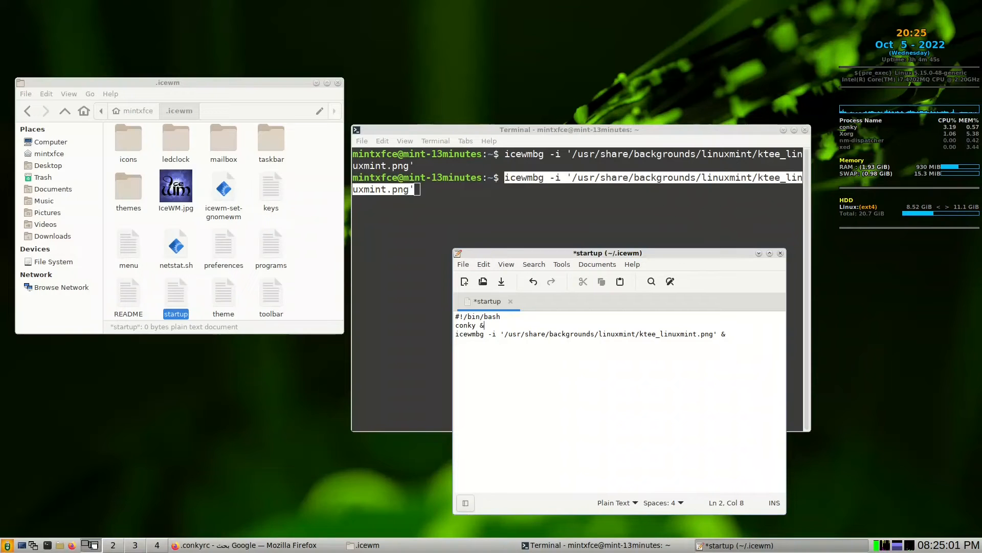
left_click(501, 282)
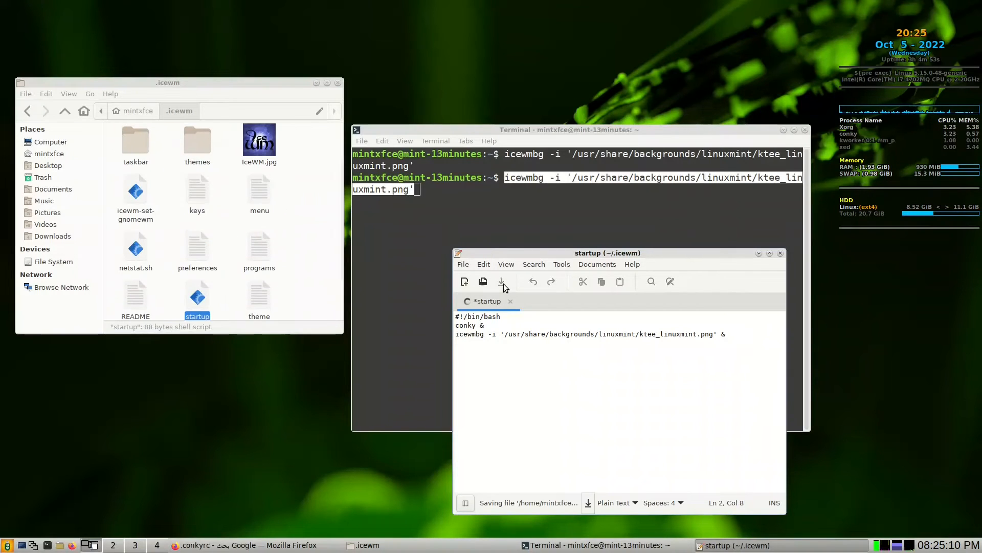
Step: Close Xed, tick 'Allow this file to run as a program' for startup, then close terminal and Thunar
left_click(780, 254)
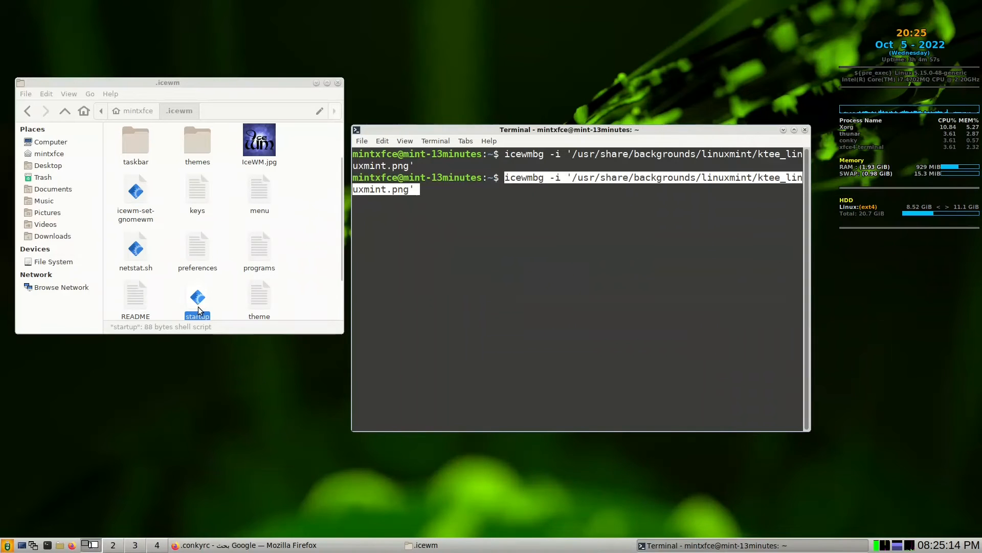
left_click(223, 295)
left_click(205, 299)
right_click(204, 299)
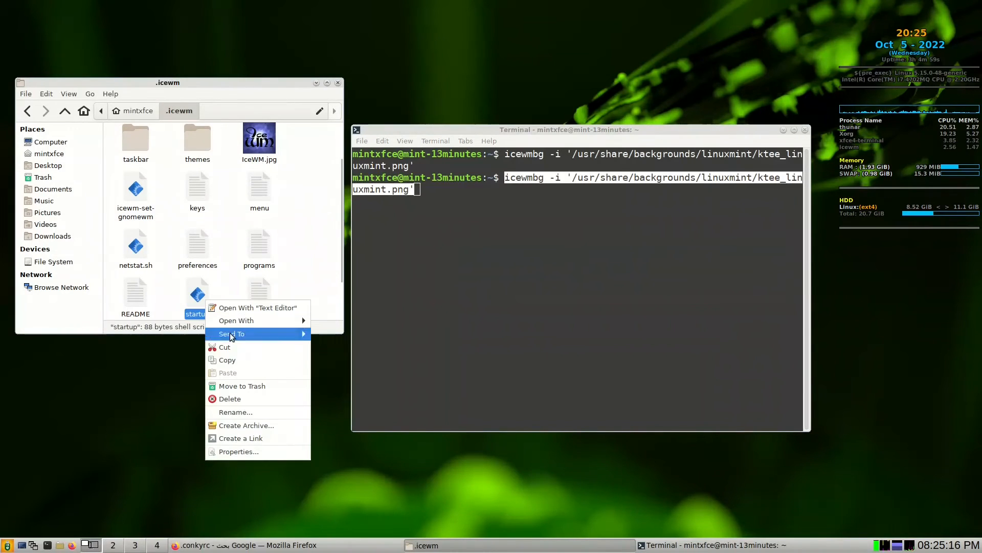
left_click(253, 450)
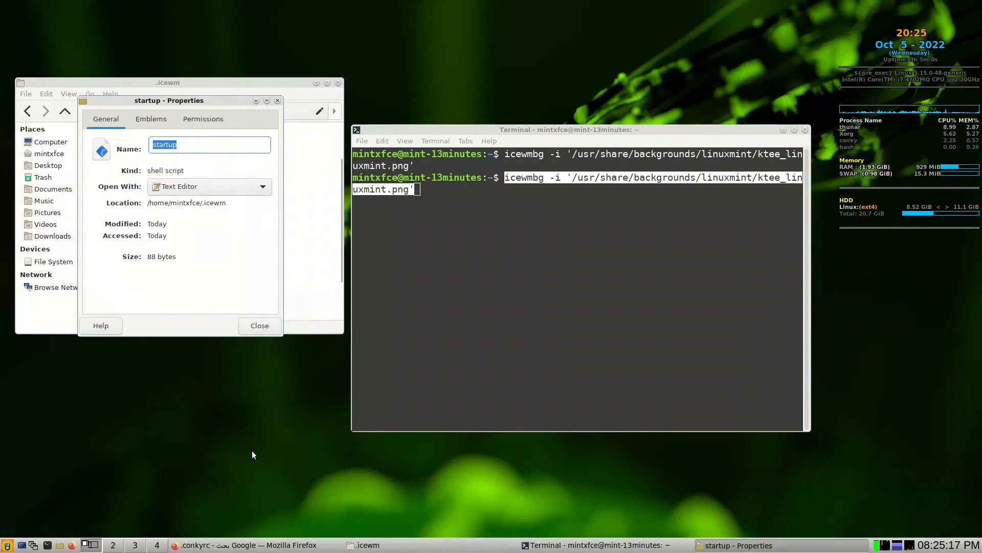
left_click(214, 120)
left_click(144, 269)
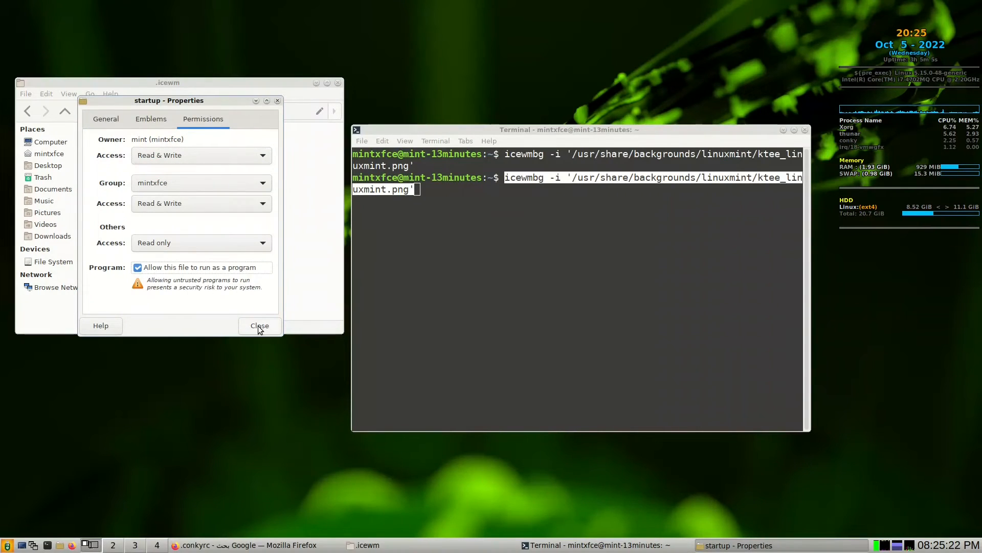
left_click(259, 326)
left_click(804, 130)
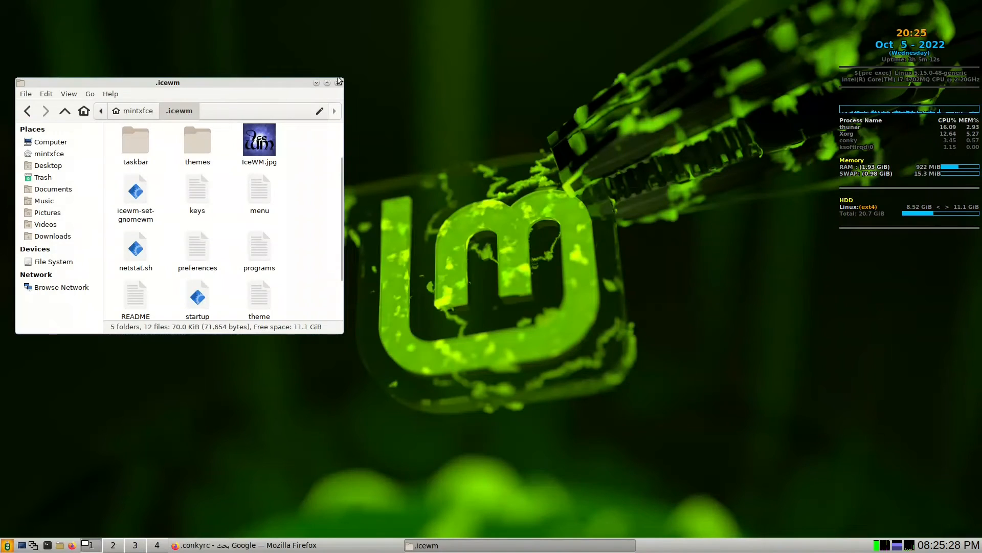
left_click(337, 83)
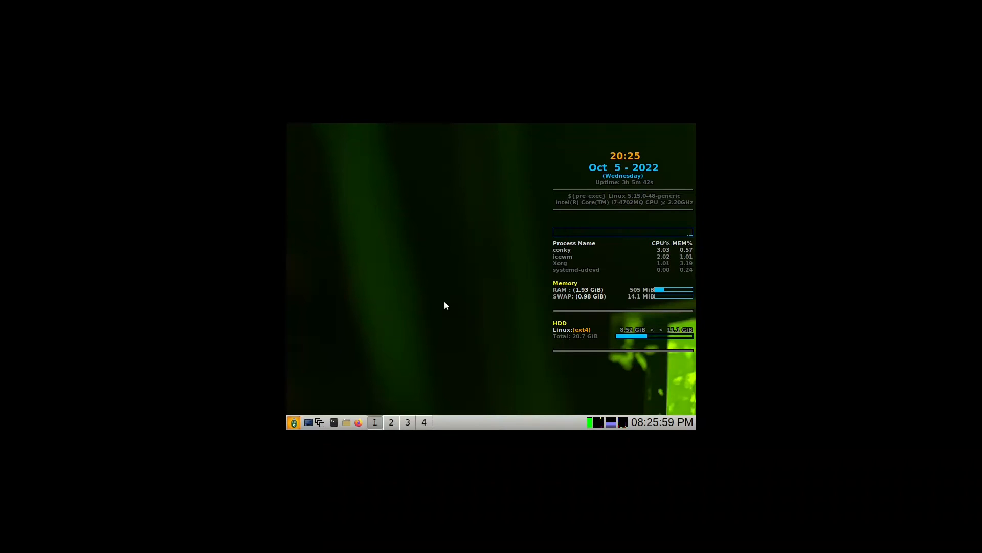
Step: Launch a terminal from the IceWM menu and taskbar launcher in the conky session
left_click(294, 425)
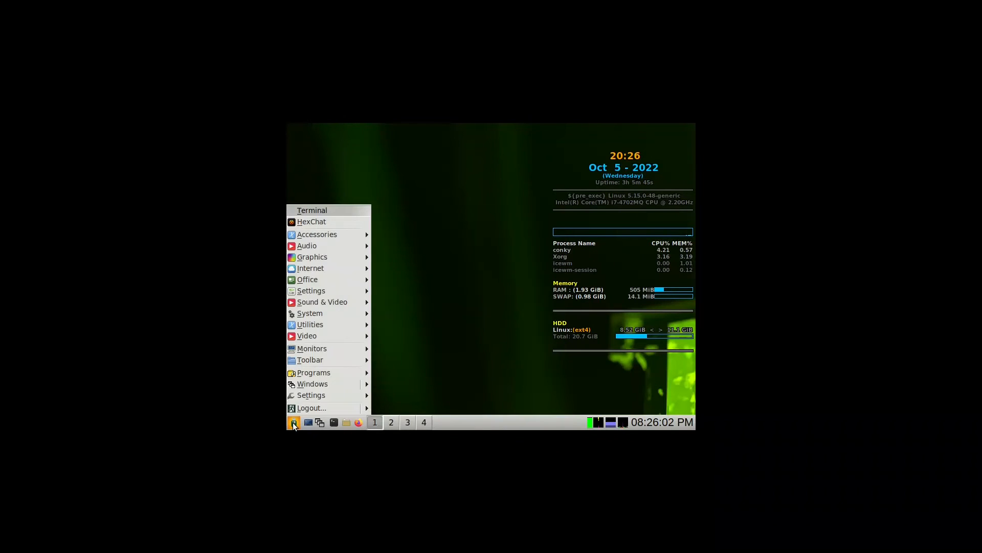
left_click(333, 422)
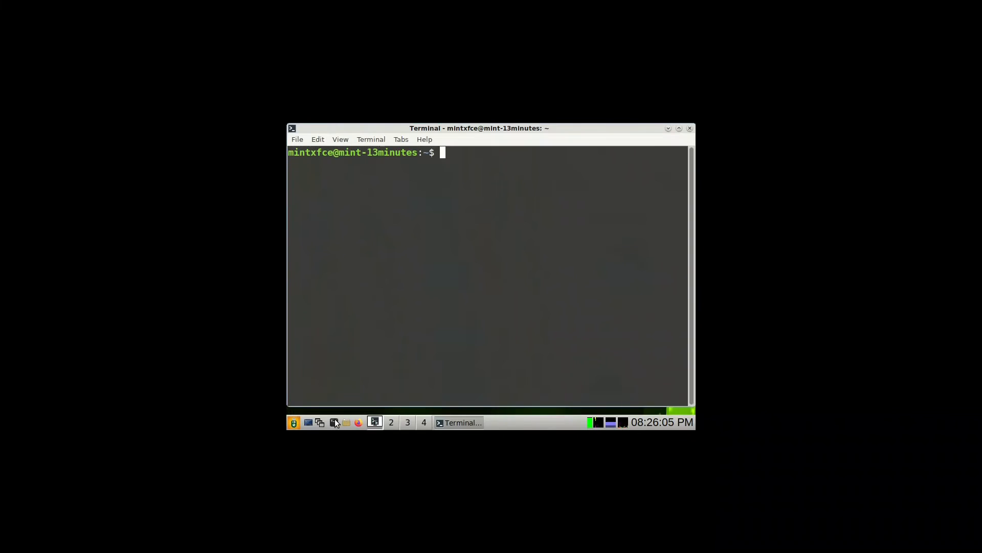
Step: Run arandr, set the Virtual1 output to 1920x1080 and apply the layout
type("arandr")
key("Return")
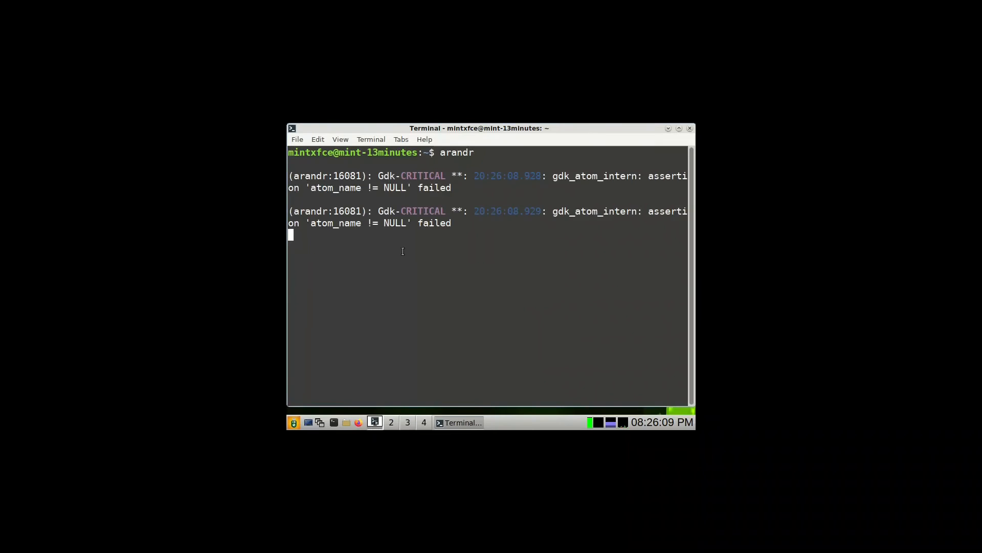
left_click(360, 330)
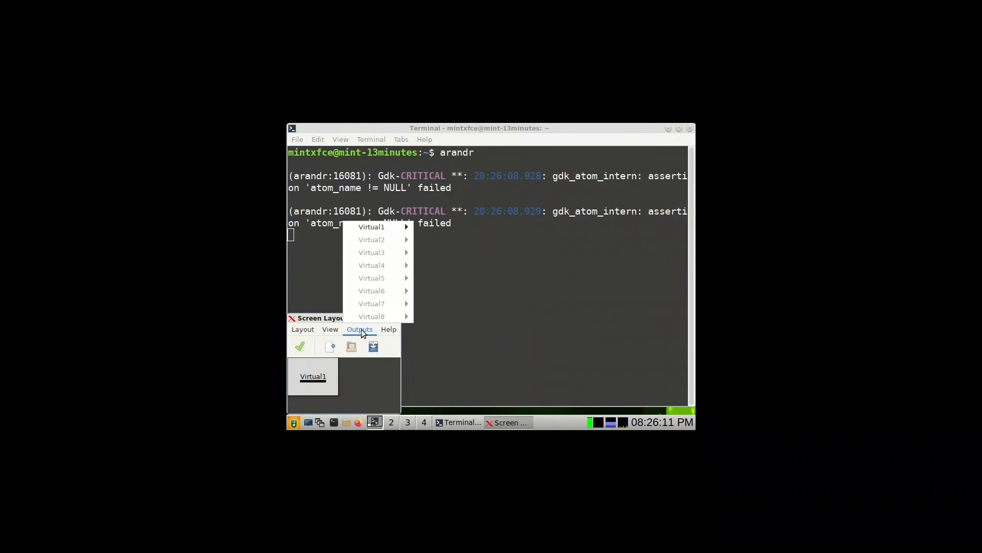
mouse_move(379, 226)
mouse_move(447, 253)
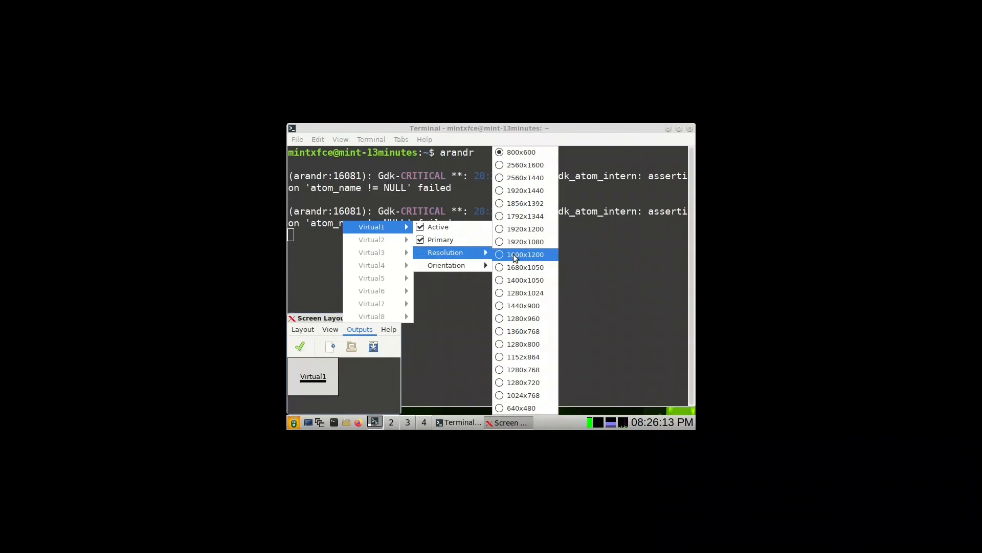
left_click(520, 240)
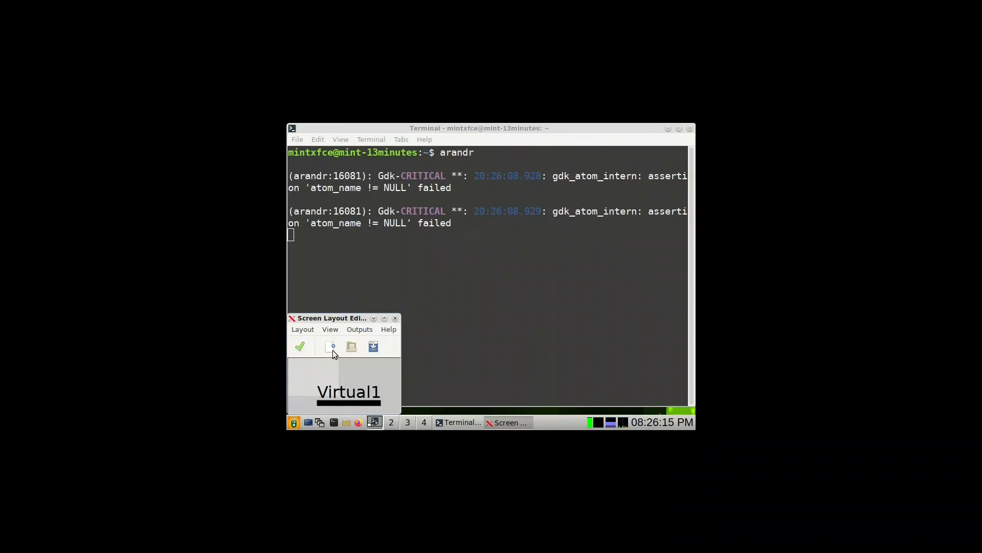
left_click(300, 346)
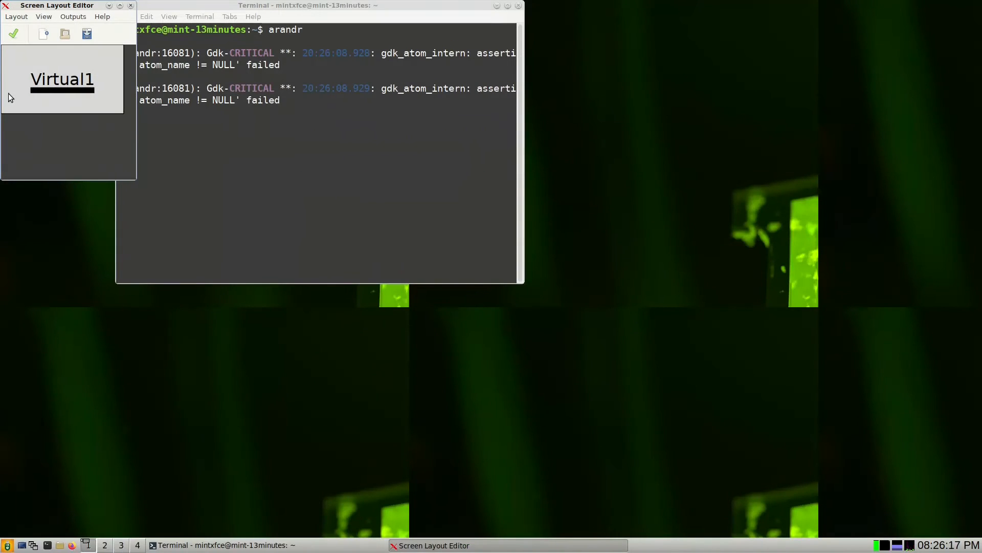
Step: Save the ARandR layout as a script named 'monitor' in .screenlayout
left_click(17, 16)
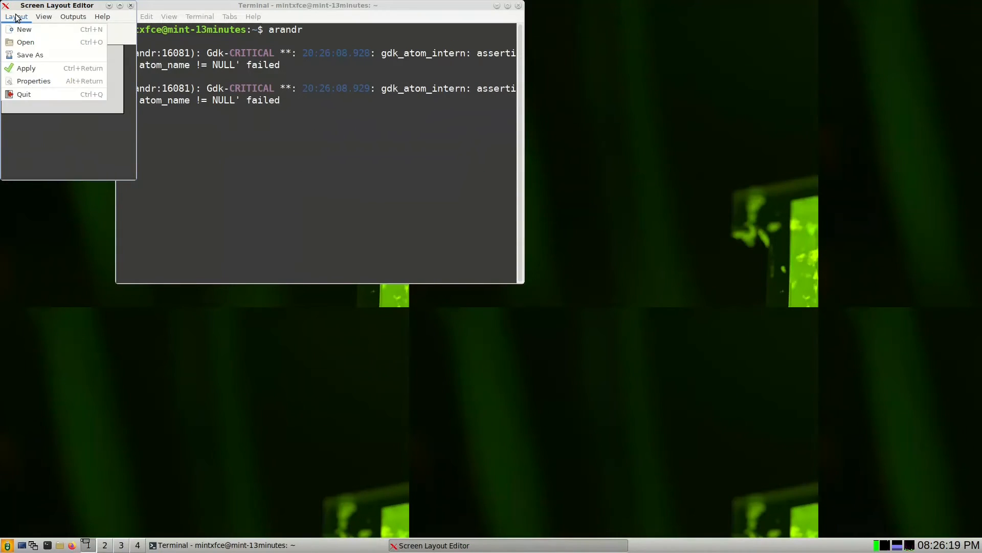
left_click(26, 56)
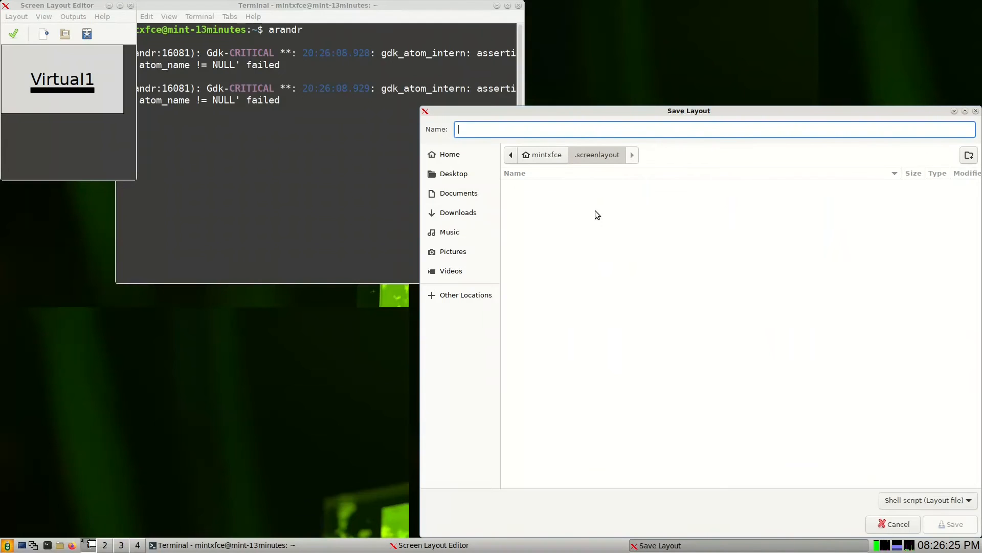
type("monitor")
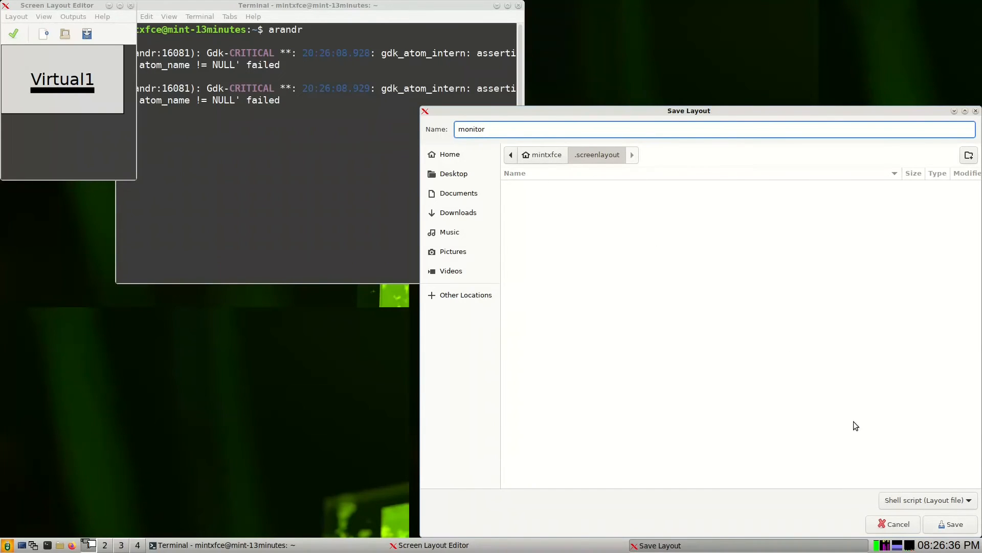
left_click(954, 526)
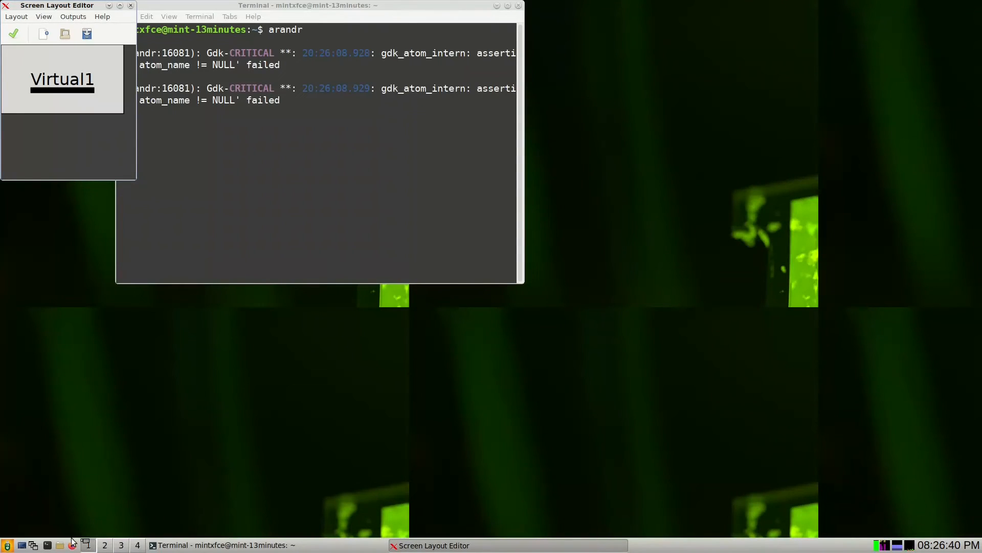
Step: Open .screenlayout/monitor.sh in the text editor and copy its xrandr command
left_click(62, 544)
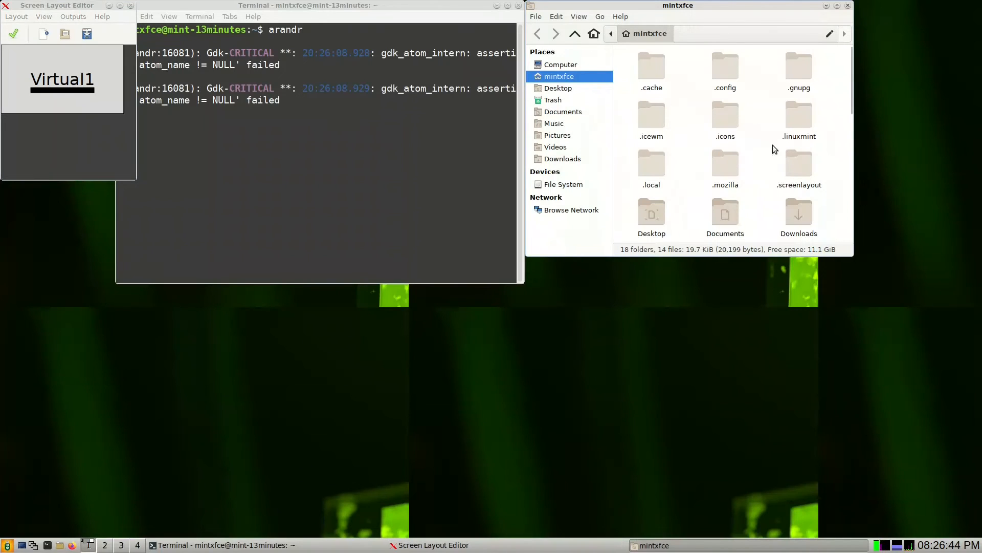
double_click(794, 168)
left_click(639, 79)
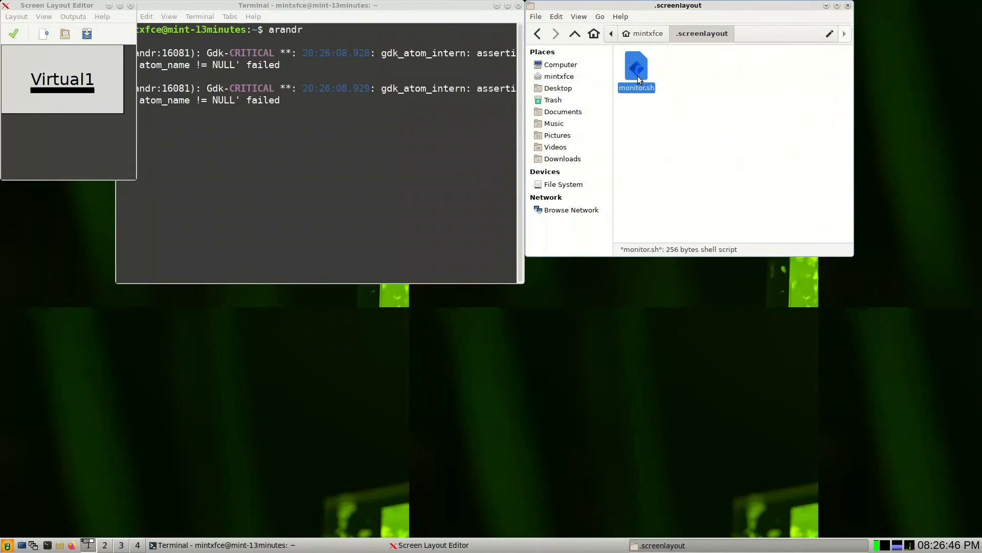
right_click(639, 79)
left_click(669, 87)
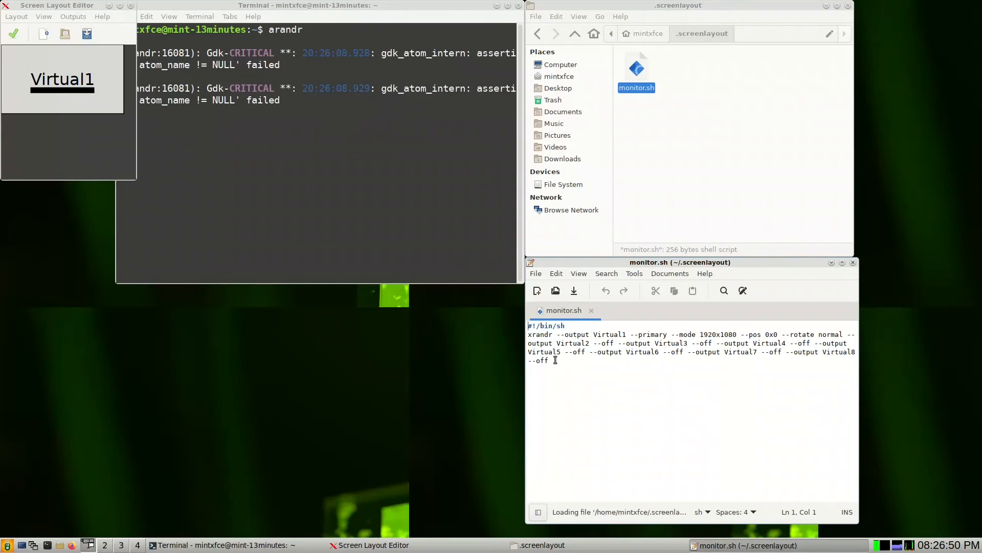
left_click_drag(555, 361, 531, 335)
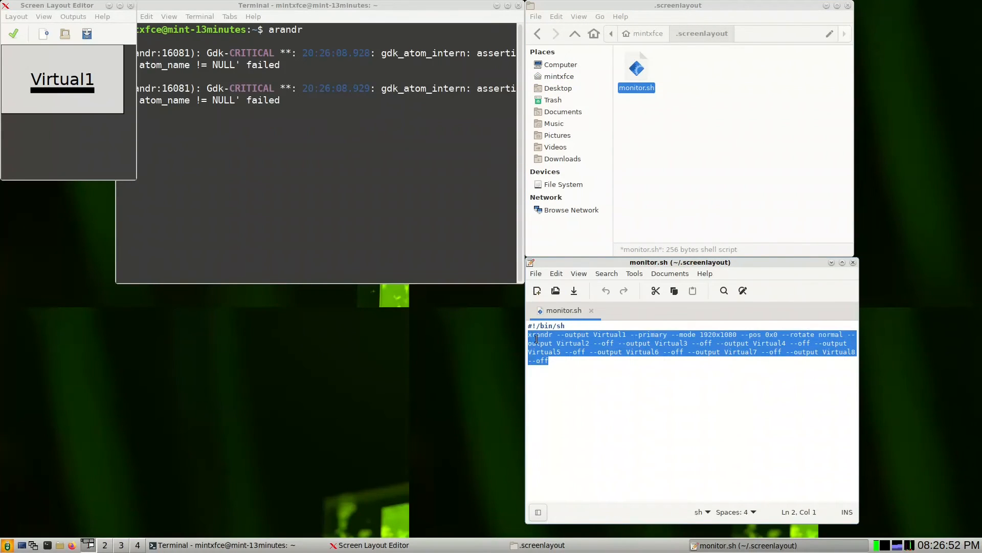
right_click(548, 339)
left_click(573, 388)
Step: Go to the home folder's .icewm directory and select the startup script
left_click(570, 79)
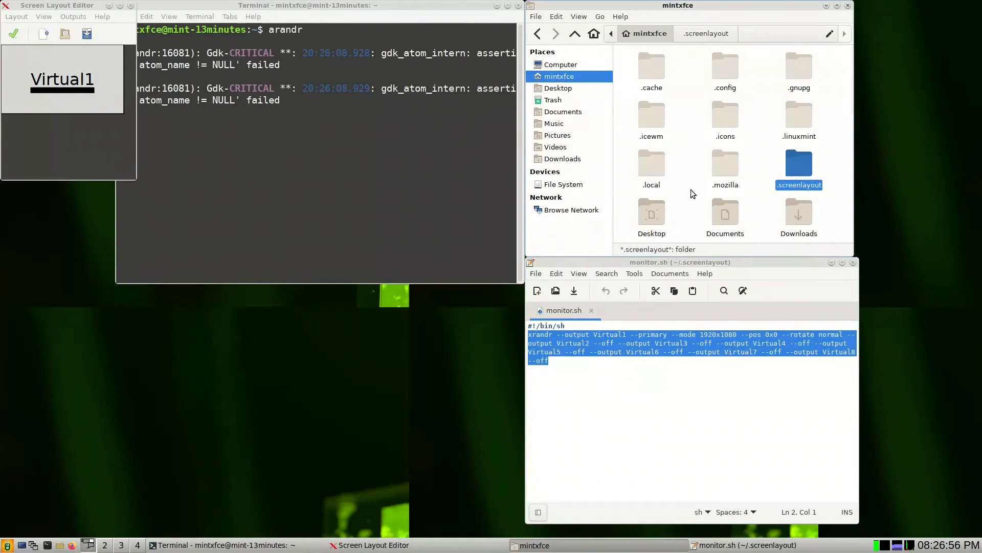
left_click(652, 125)
double_click(651, 123)
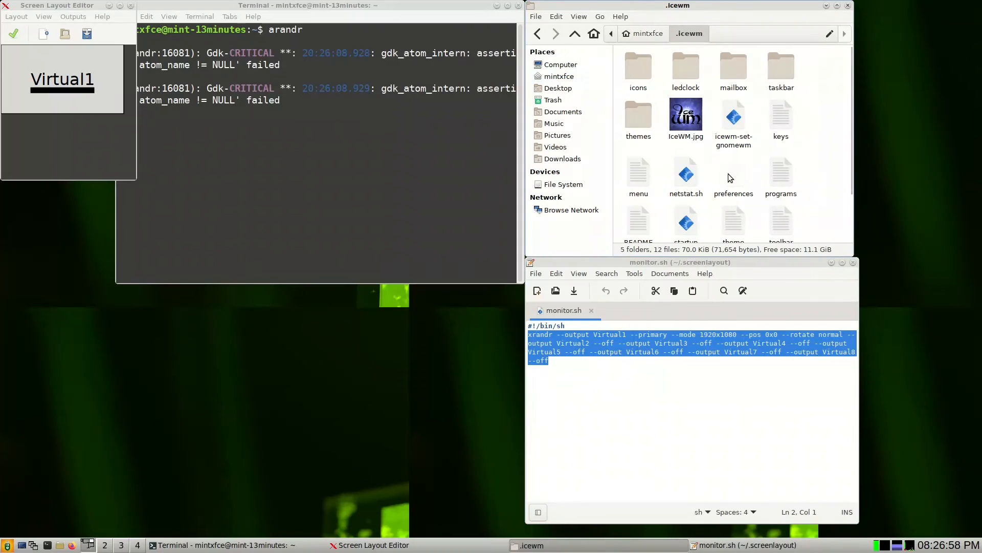
scroll(754, 173, "down", 1)
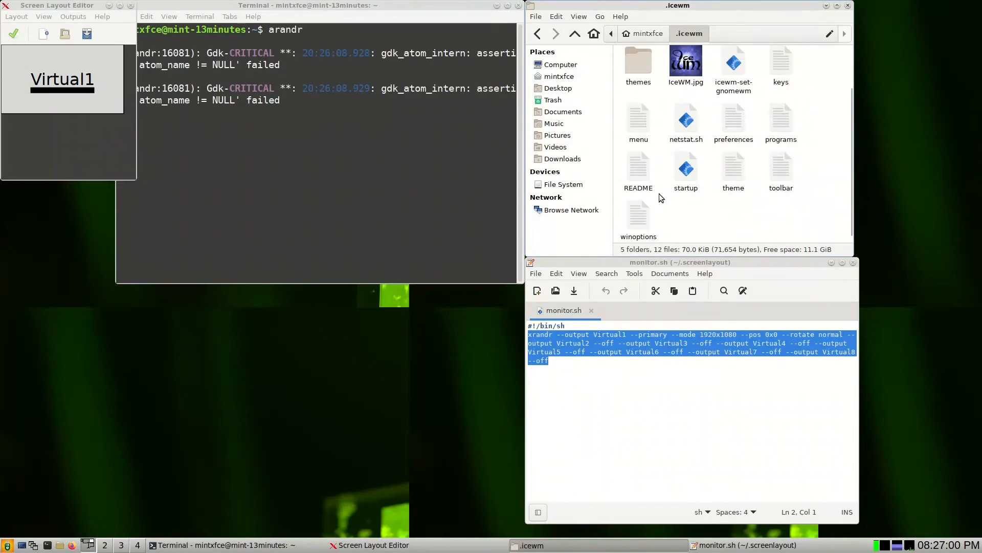
left_click(687, 173)
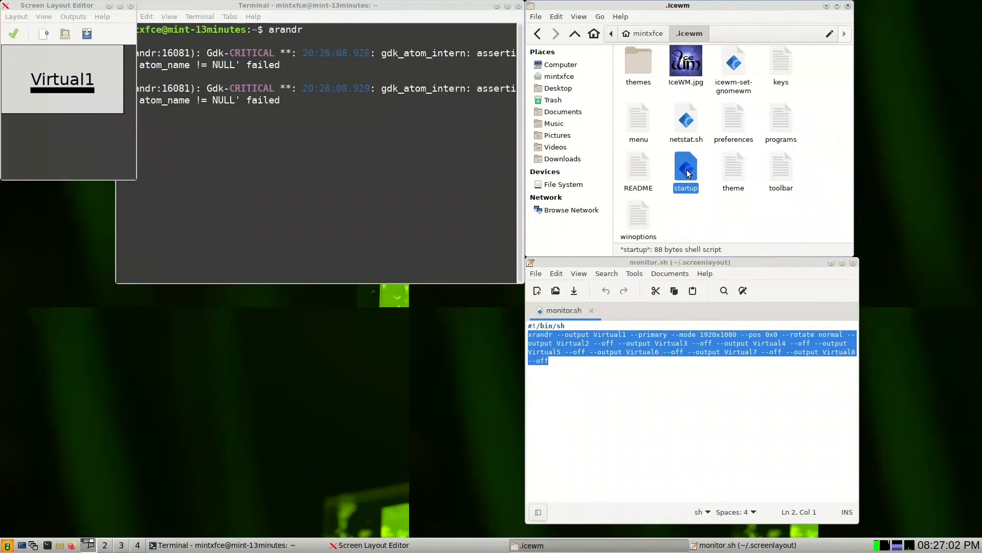
Step: Paste the xrandr command followed by '&' into the startup script and save it
double_click(687, 173)
left_click(559, 408)
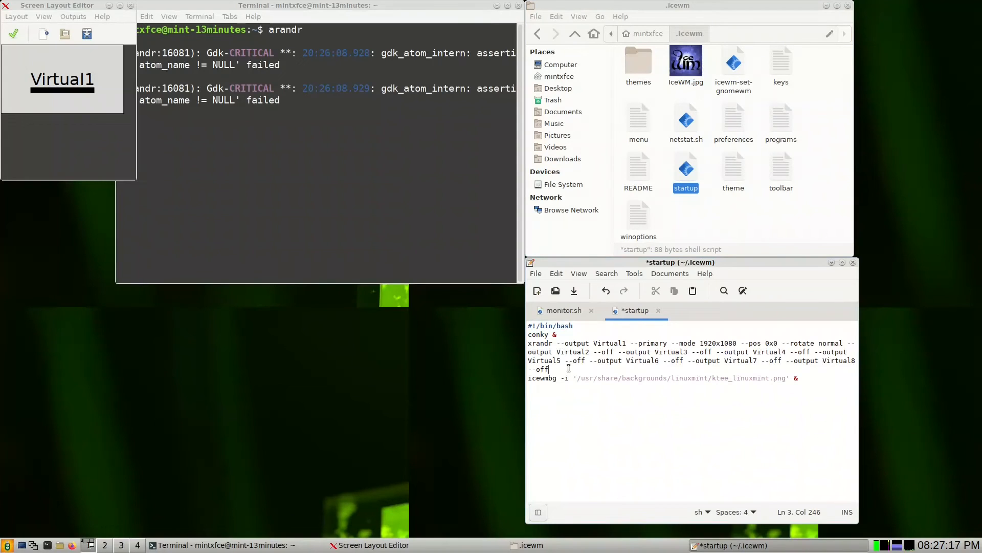
type("&")
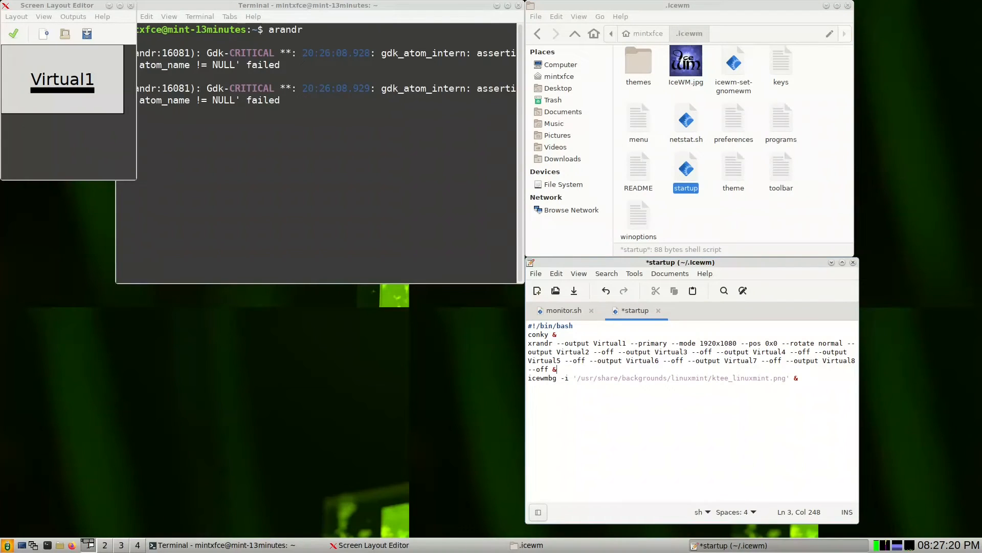
left_click(574, 292)
Step: Close Mousepad, the .icewm file manager and the terminal running arandr, confirming the warning
left_click(853, 262)
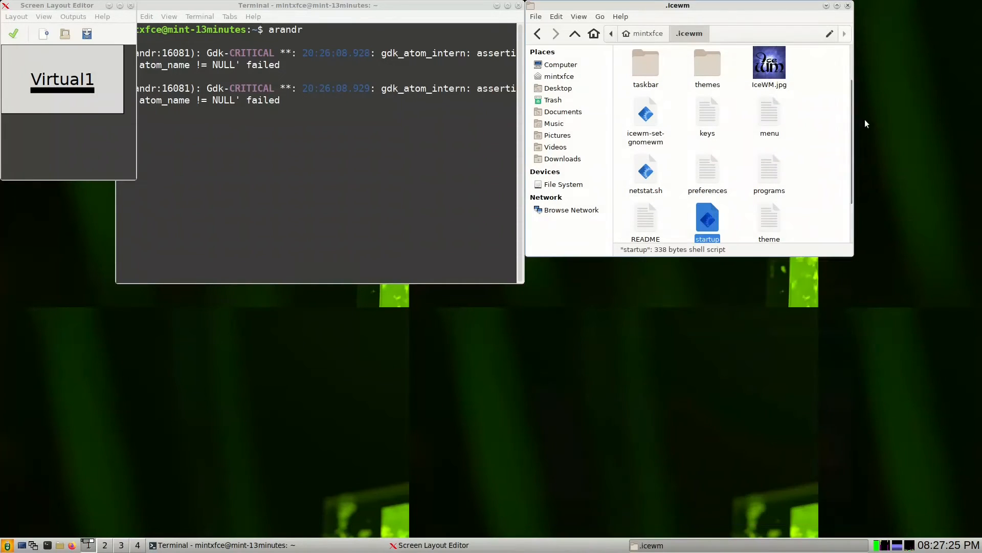
left_click(848, 7)
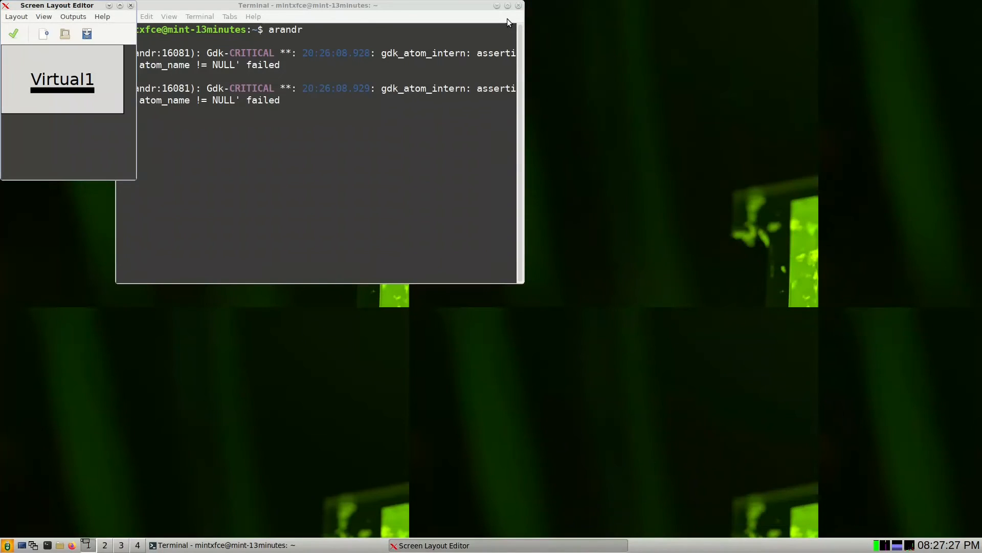
left_click(519, 6)
left_click(519, 7)
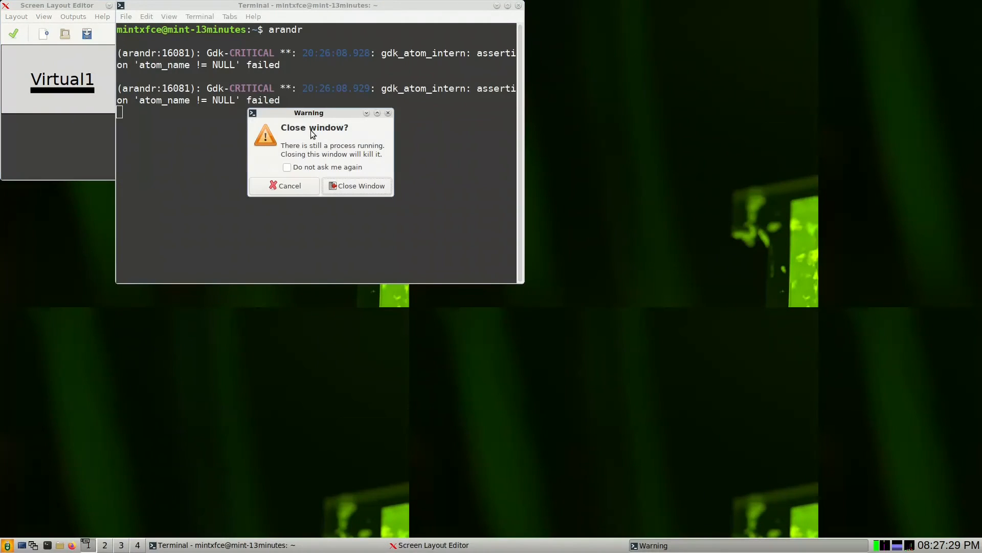
left_click(334, 185)
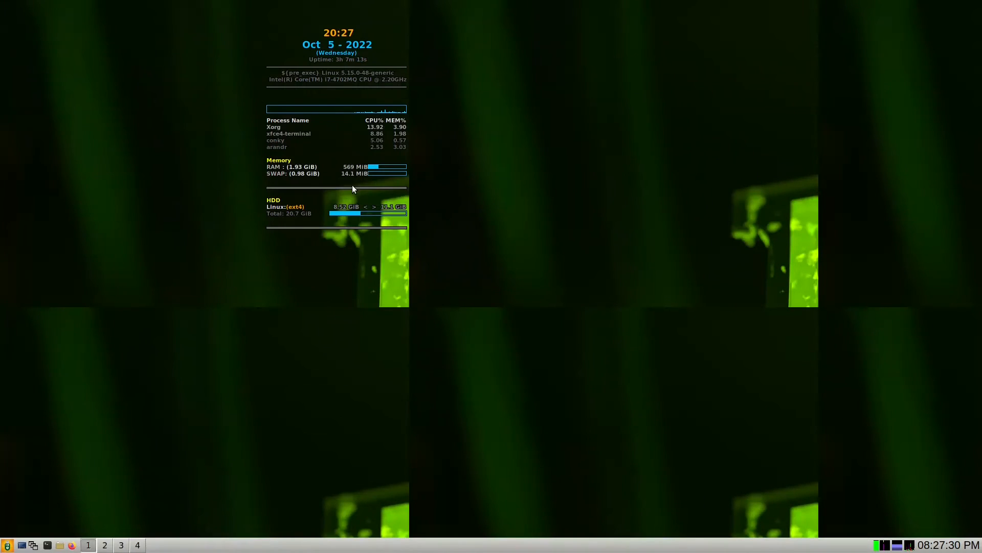
Step: Log out of IceWM and log back in with the account password
left_click(7, 546)
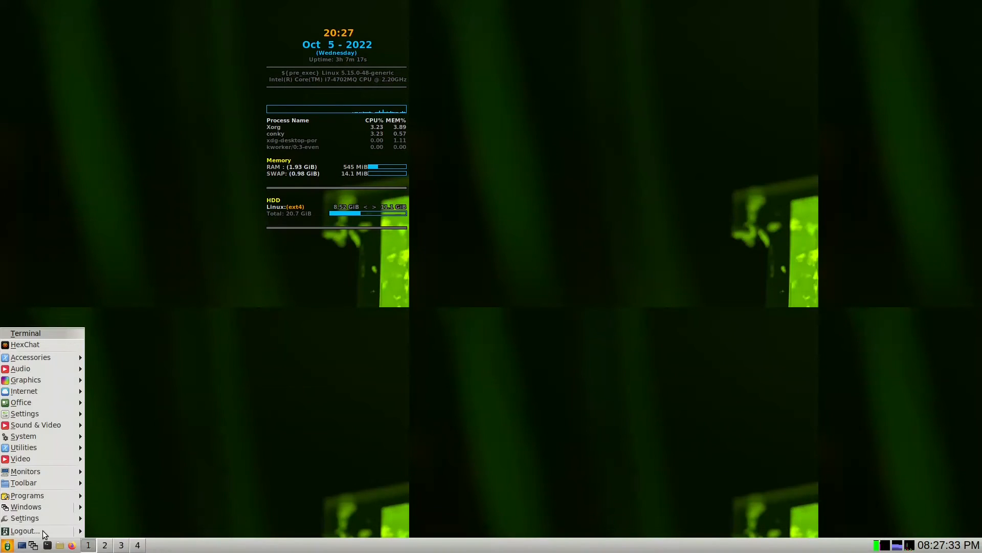
left_click(42, 530)
left_click(466, 300)
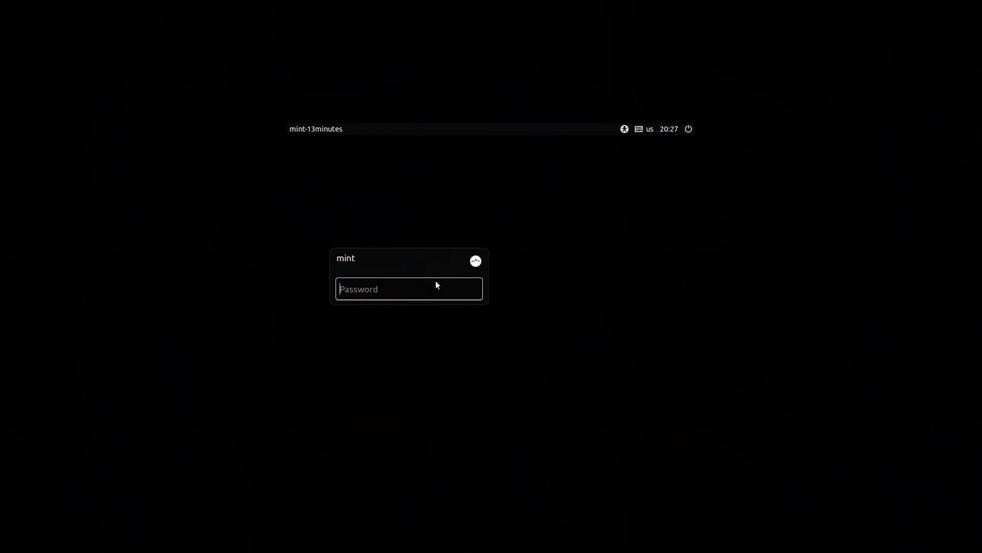
type("•")
key("Return")
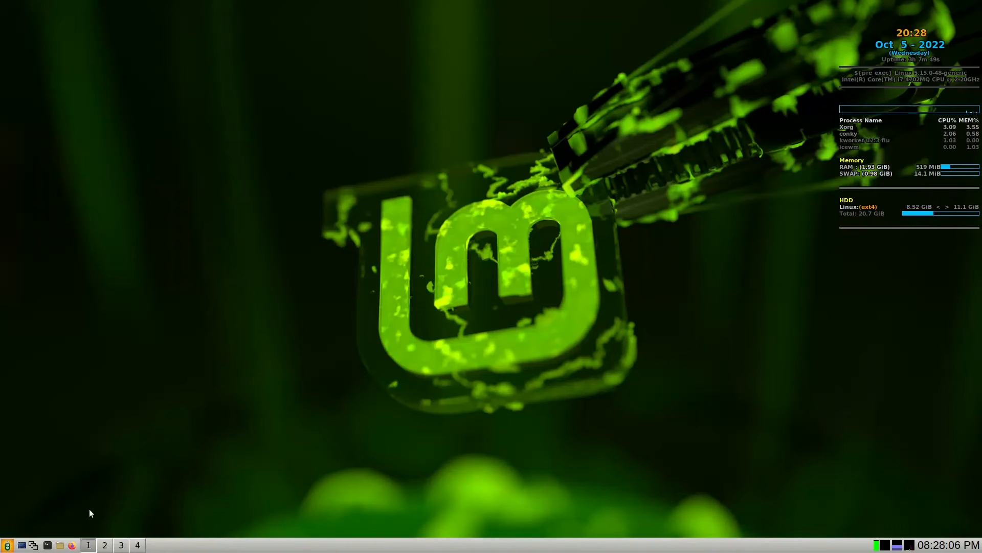
Step: Open Thunar, center its window, and open the root File System from Computer
left_click(59, 543)
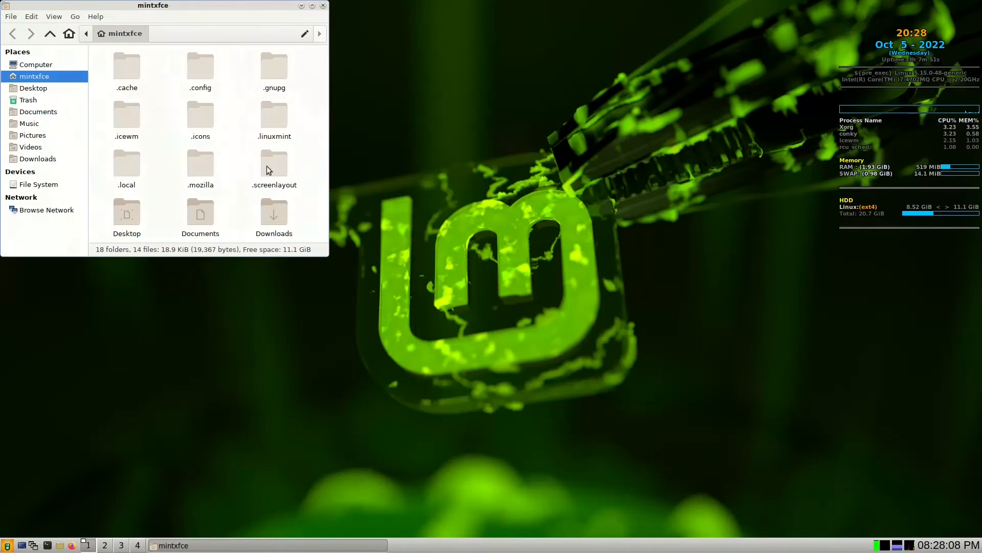
left_click_drag(236, 5, 467, 123)
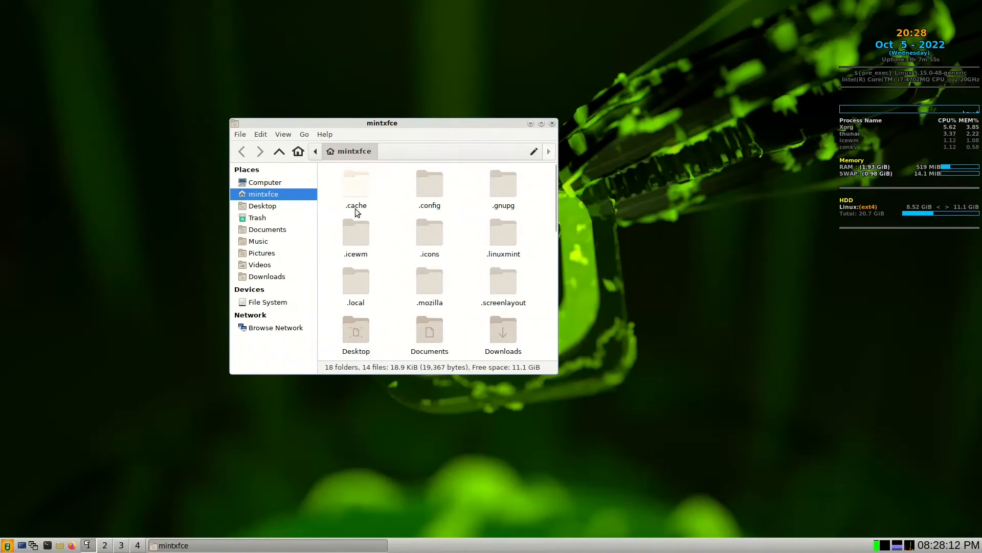
left_click(357, 245)
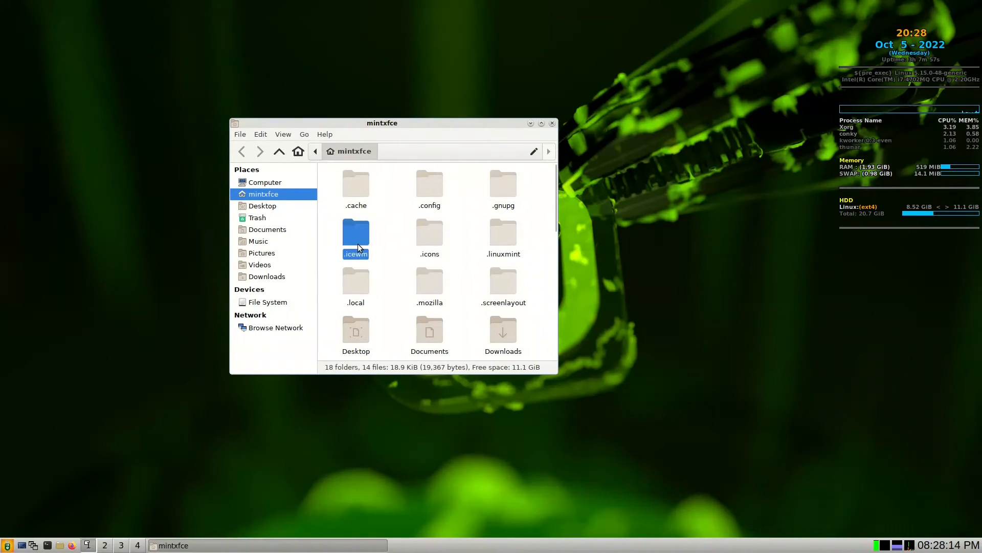
left_click(273, 183)
left_click(349, 193)
double_click(349, 194)
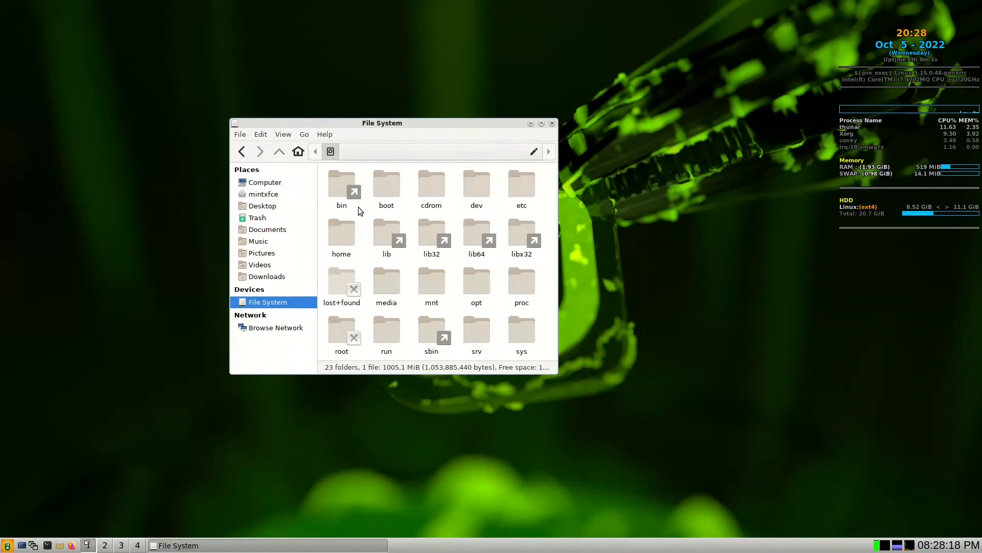
Step: Navigate into /usr/share/backgrounds/linuxmint
type("usr")
key("Return")
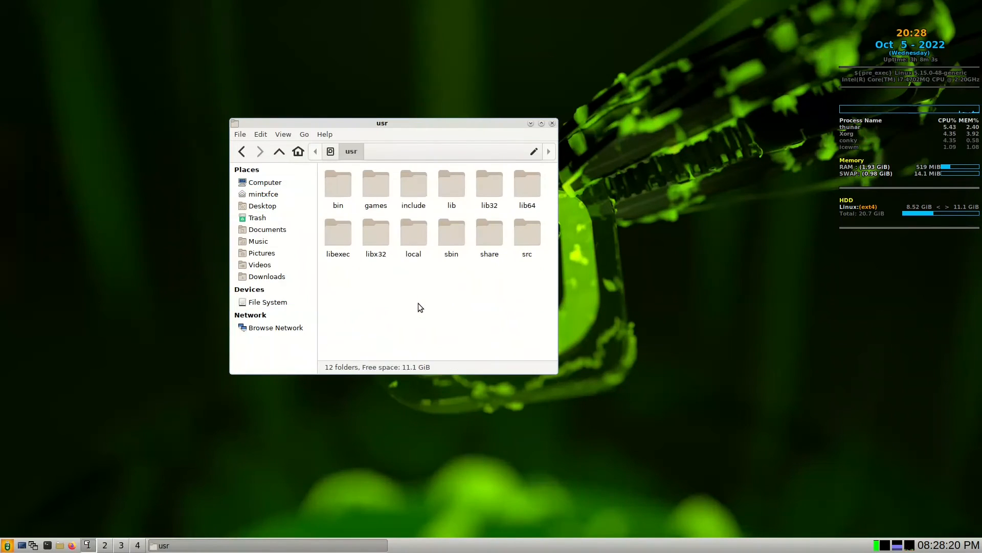
type("sh")
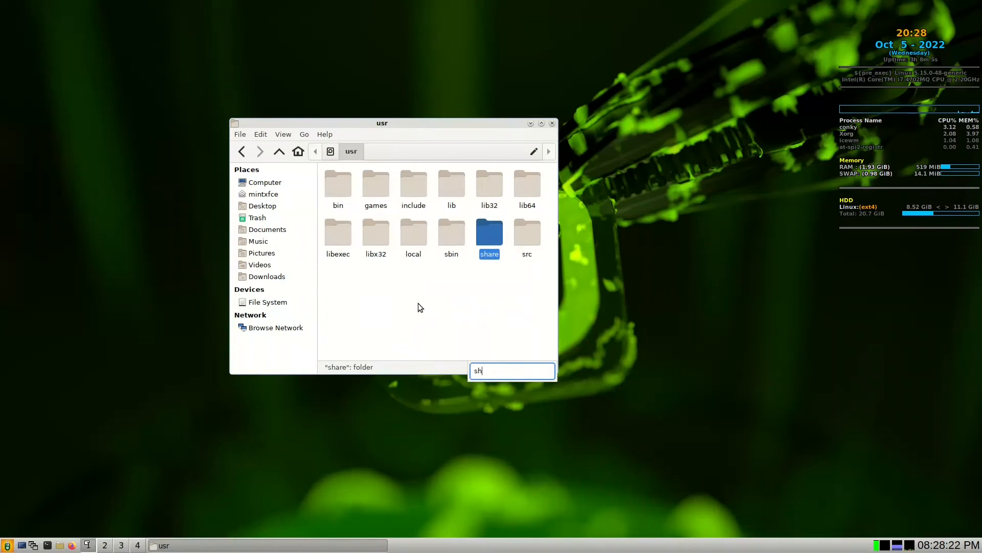
key("Return")
type("back")
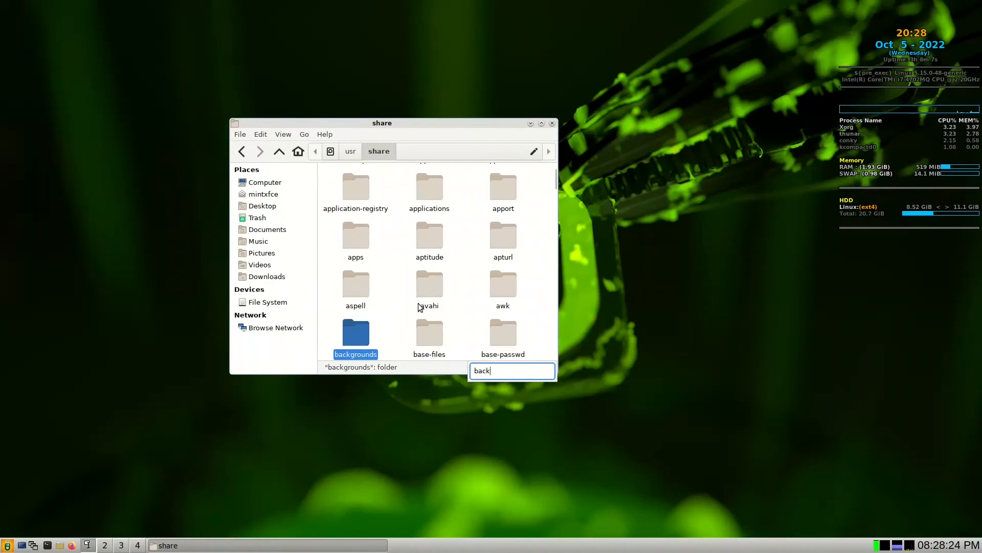
key("Return")
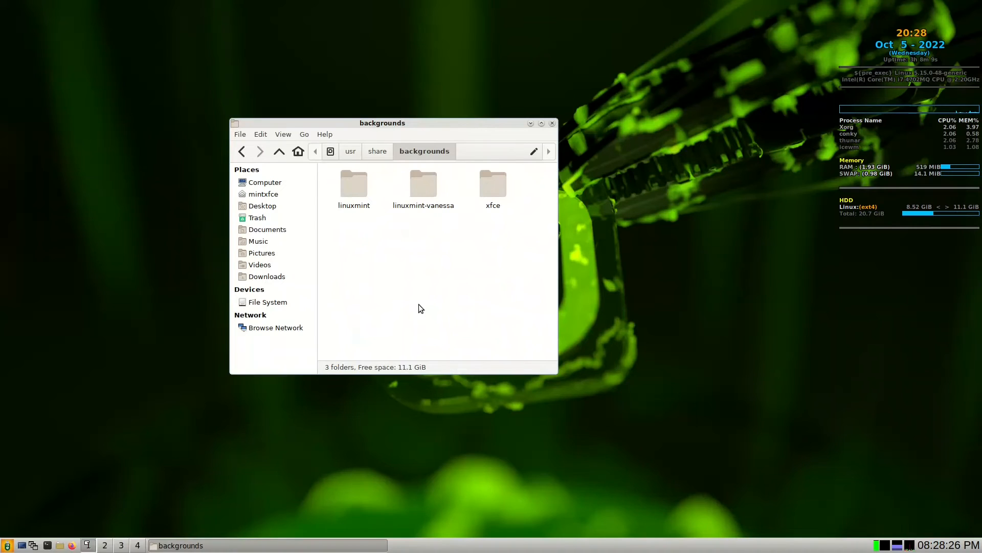
double_click(361, 187)
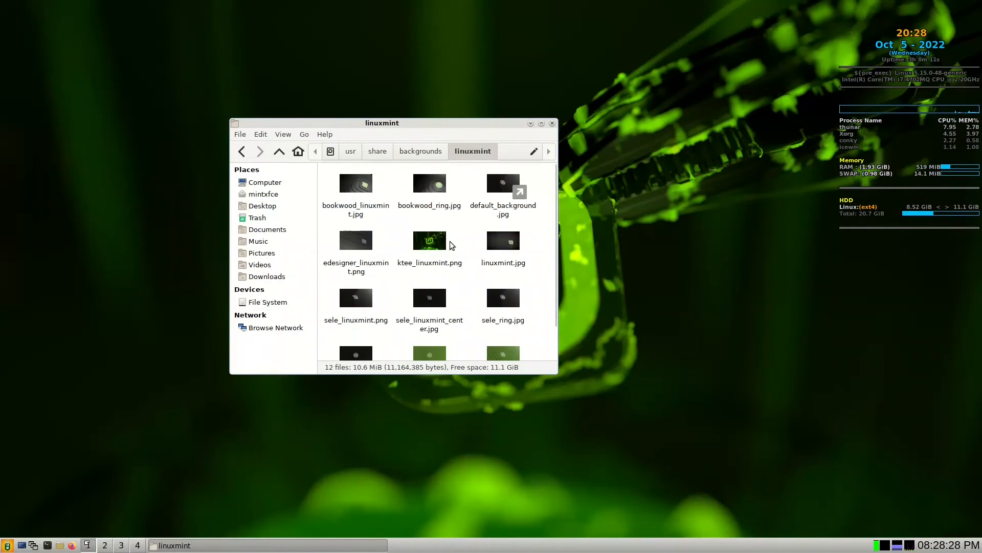
Step: Set ktee_linuxmint.png as the desktop wallpaper
left_click(428, 251)
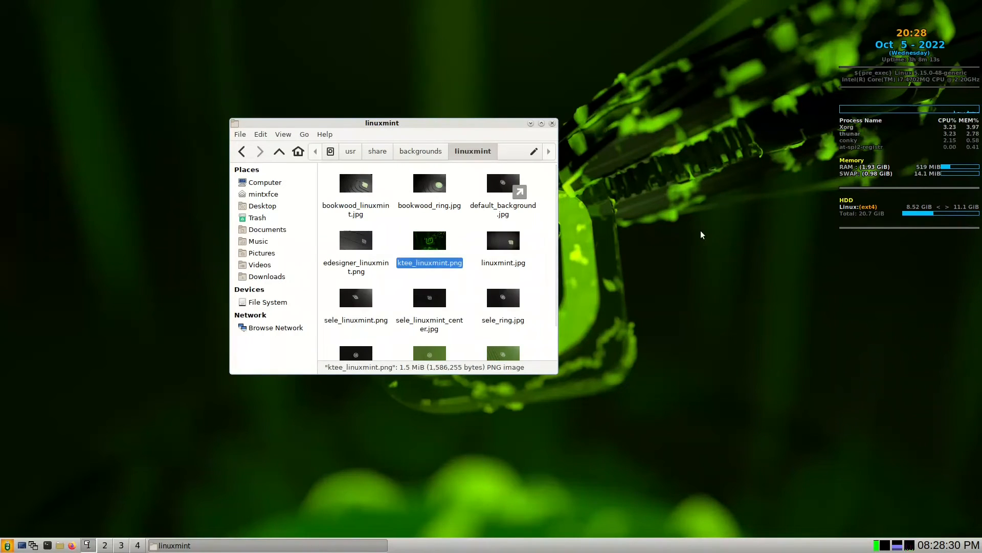
right_click(441, 242)
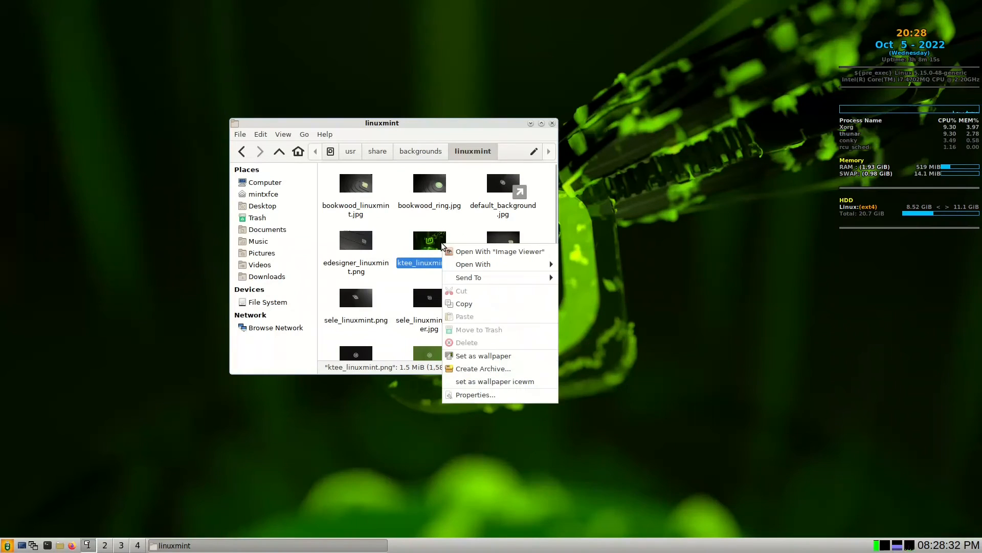
left_click(470, 358)
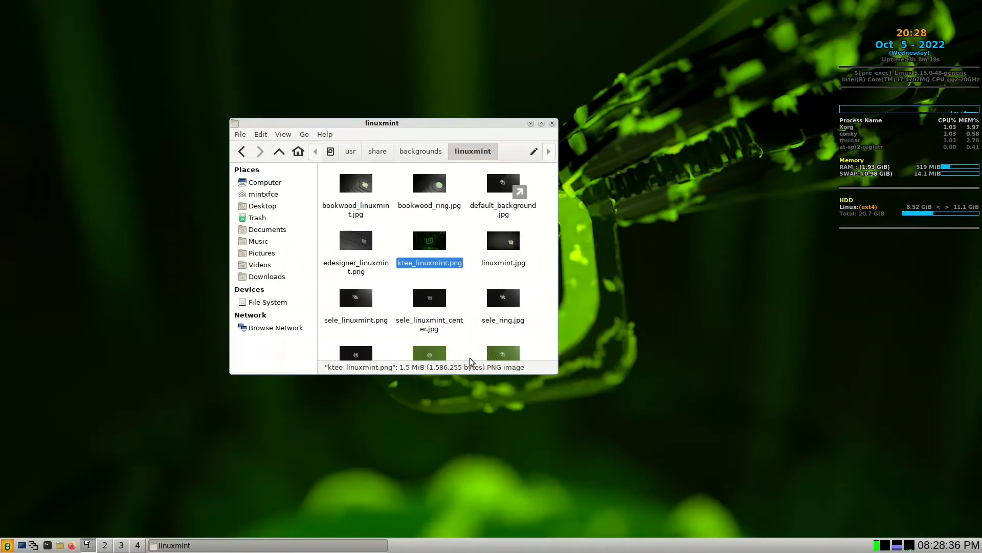
left_click(466, 282)
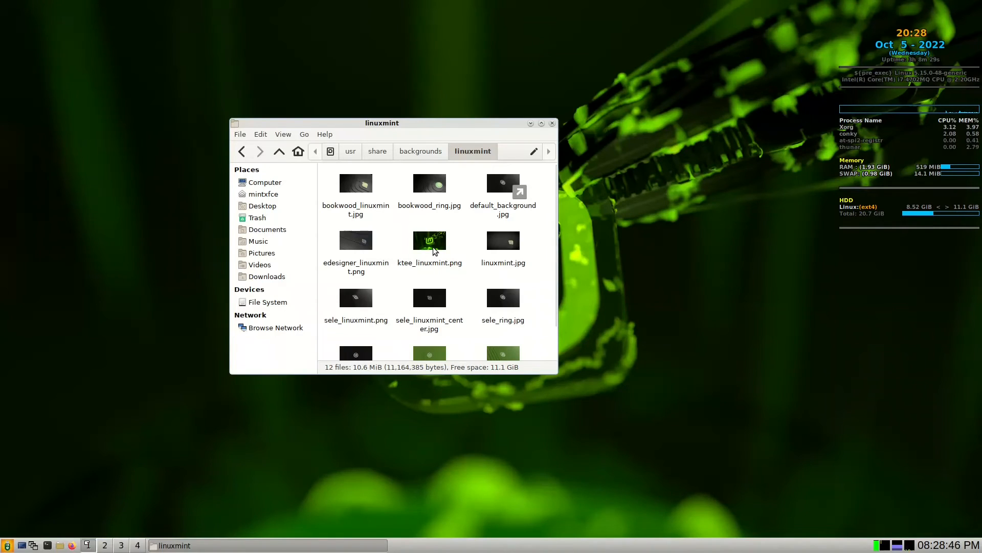
Step: Open Thunar's custom actions configuration and add a new action
left_click(261, 135)
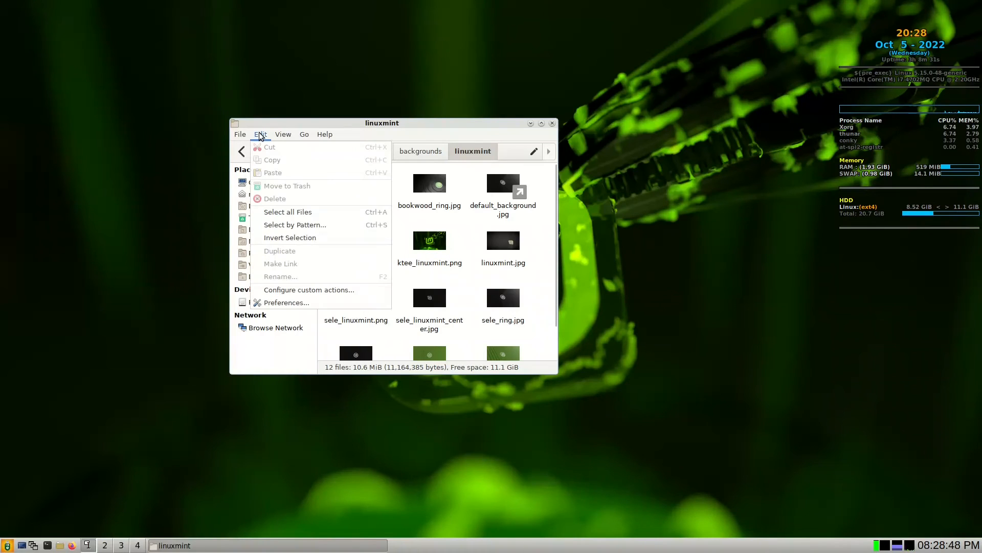
left_click(309, 290)
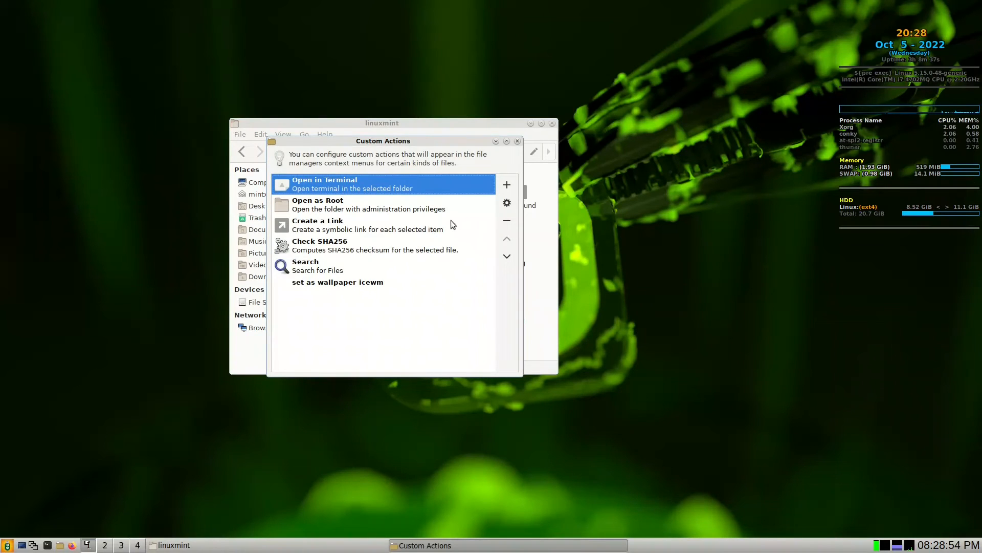
left_click(508, 187)
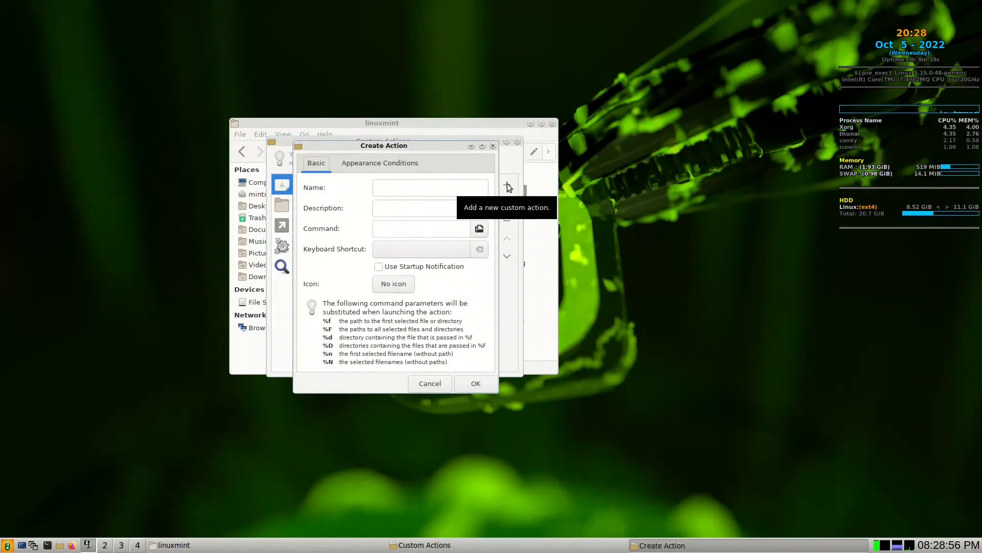
Step: Name it 'Set as wallpaper' with command 'icewmbg -i %f', then view Appearance Conditions
left_click(410, 188)
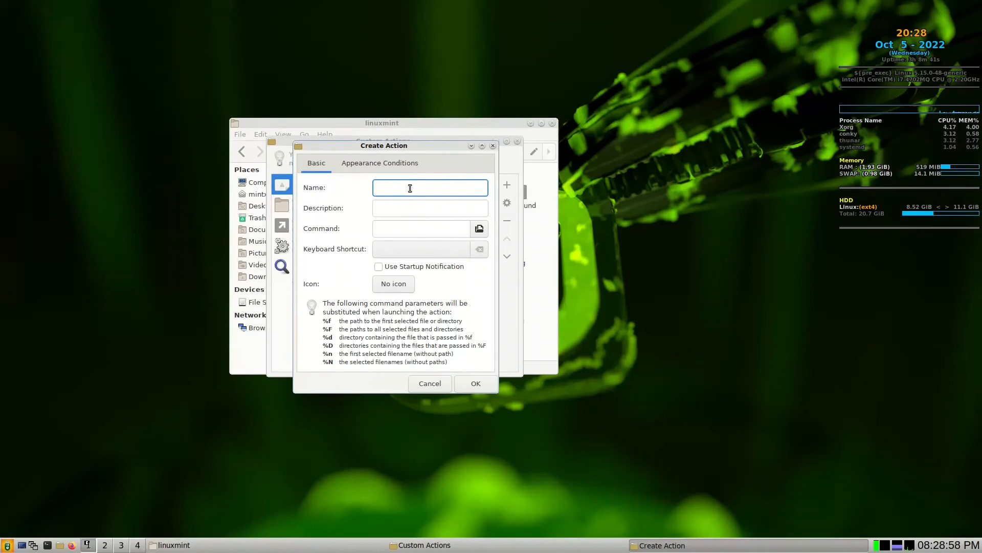
type("Set as wallpaper")
left_click(399, 232)
type("ice")
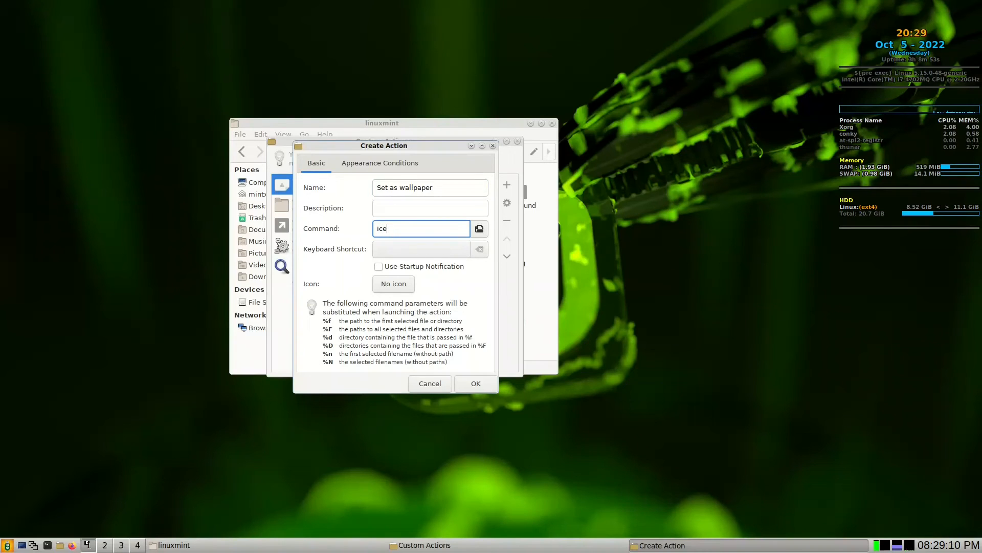
type("wmbg -i")
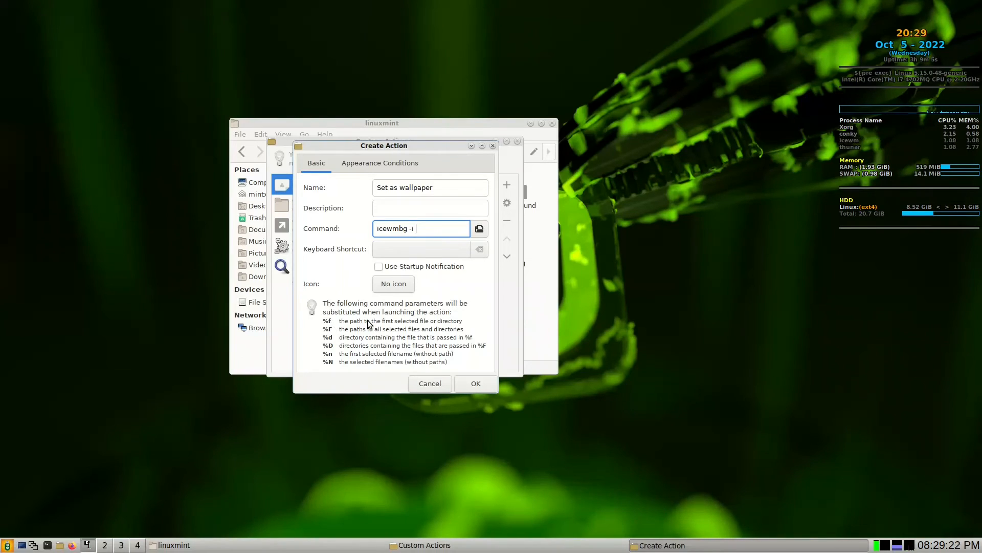
type("%f")
left_click(370, 163)
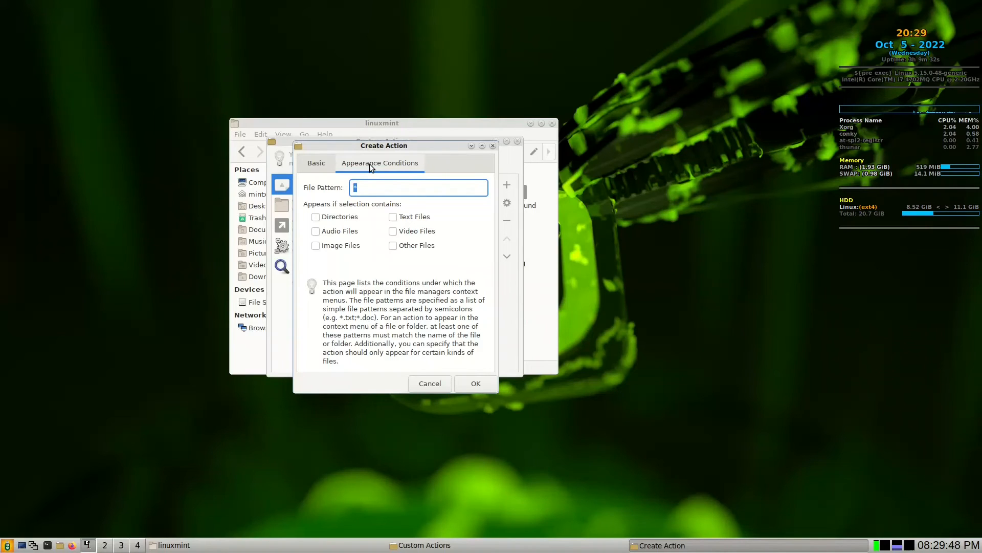
Step: Restrict the 'Set as wallpaper' action to Image Files and save it
left_click(316, 247)
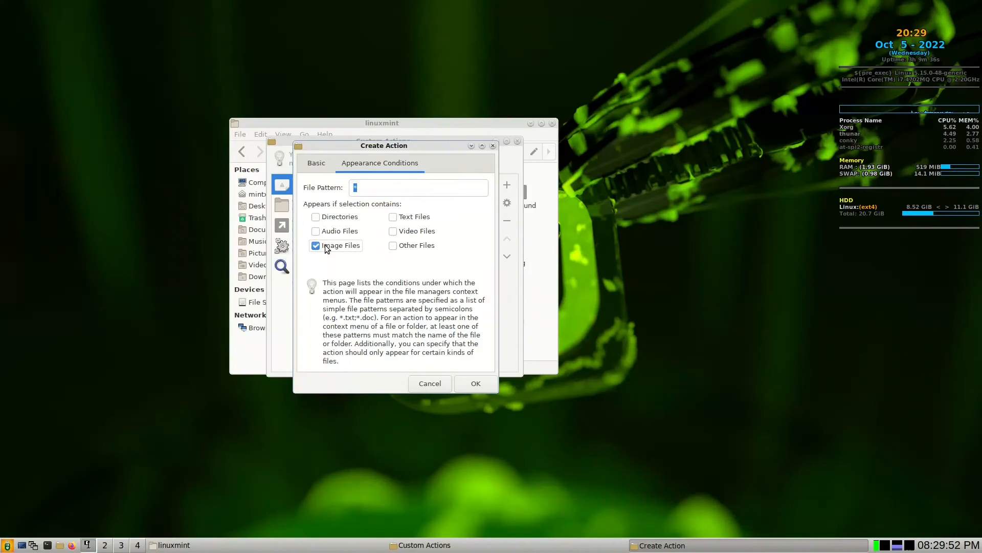
left_click(468, 383)
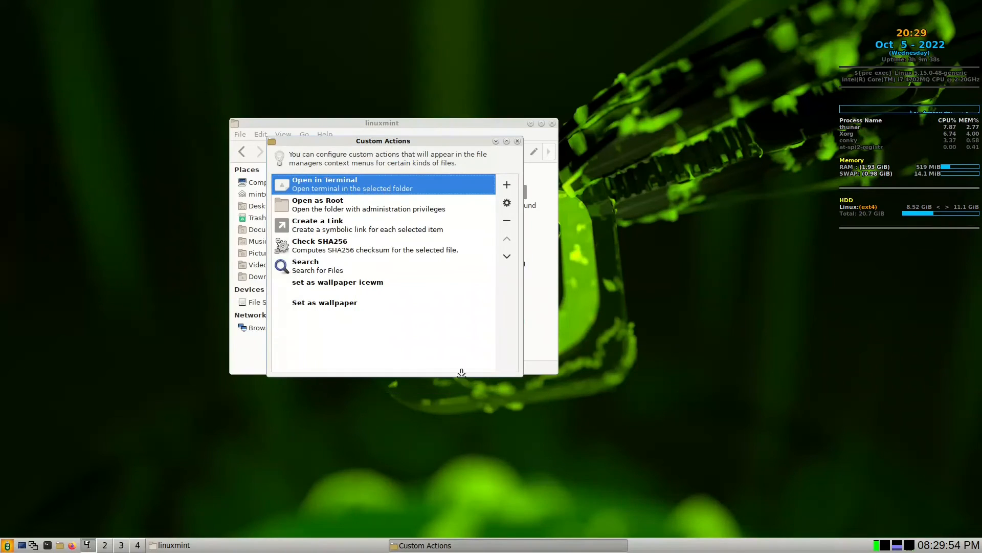
Step: Close the custom actions manager and set edesigner_linuxmint.png as the IceWM wallpaper
left_click(517, 142)
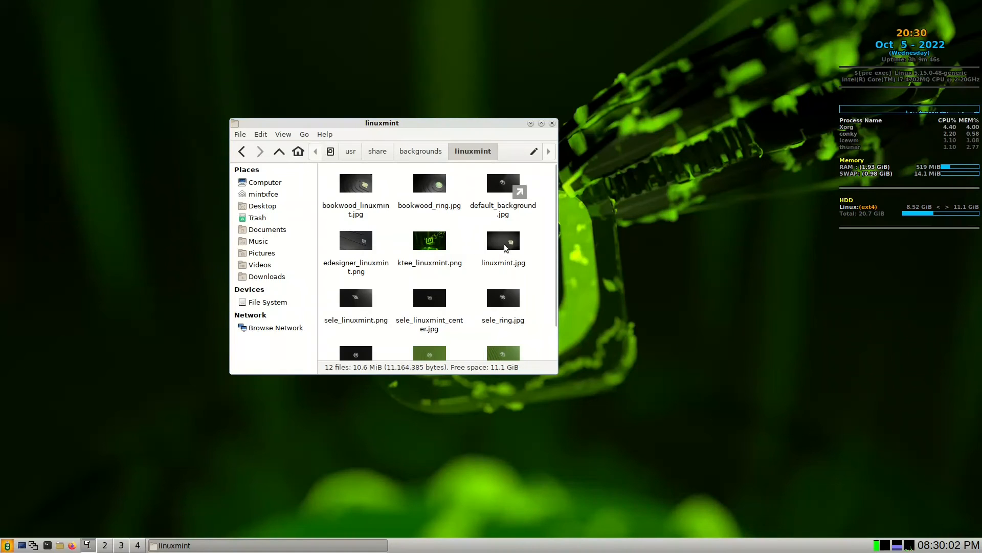
left_click(352, 240)
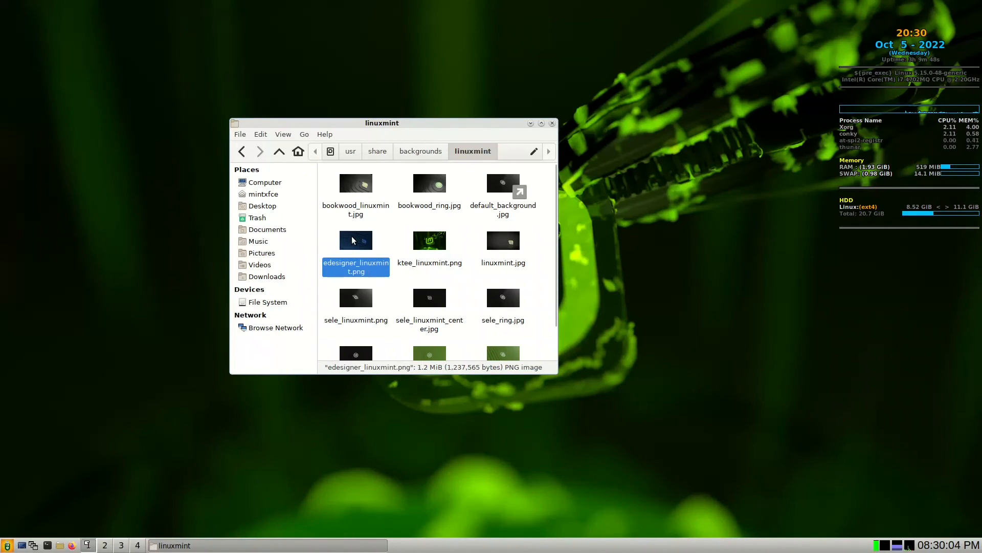
right_click(352, 237)
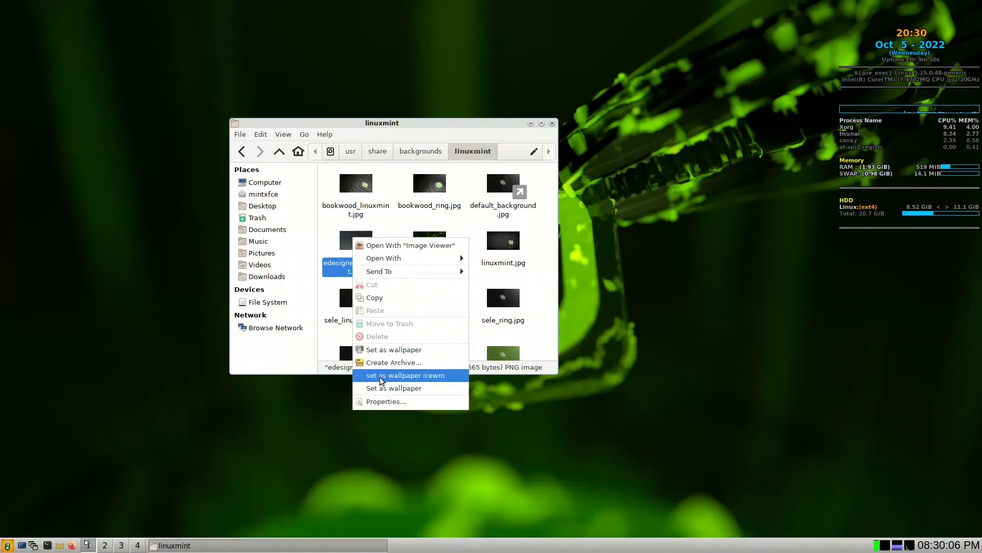
left_click(419, 376)
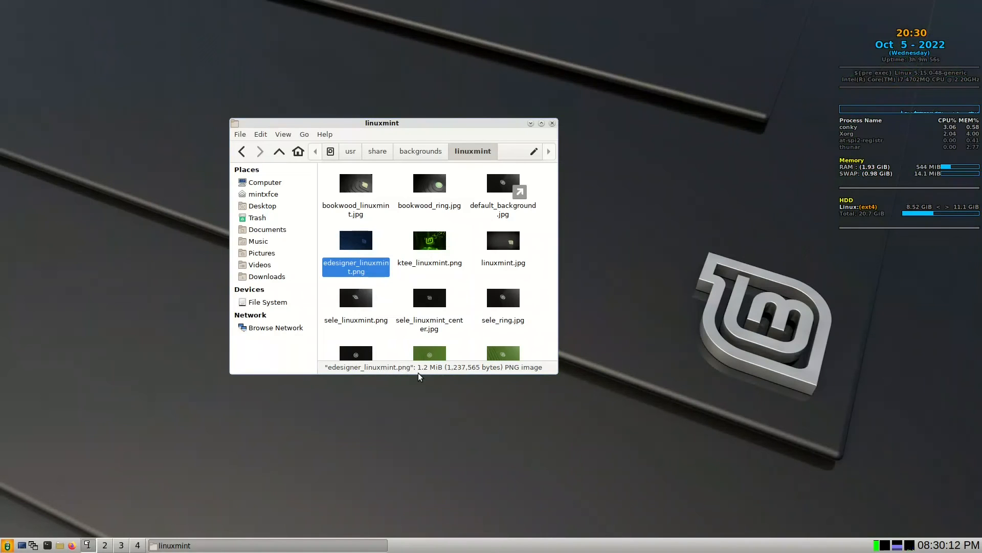
Step: Browse the sidebar to the Downloads folder
scroll(459, 255, "down", 1)
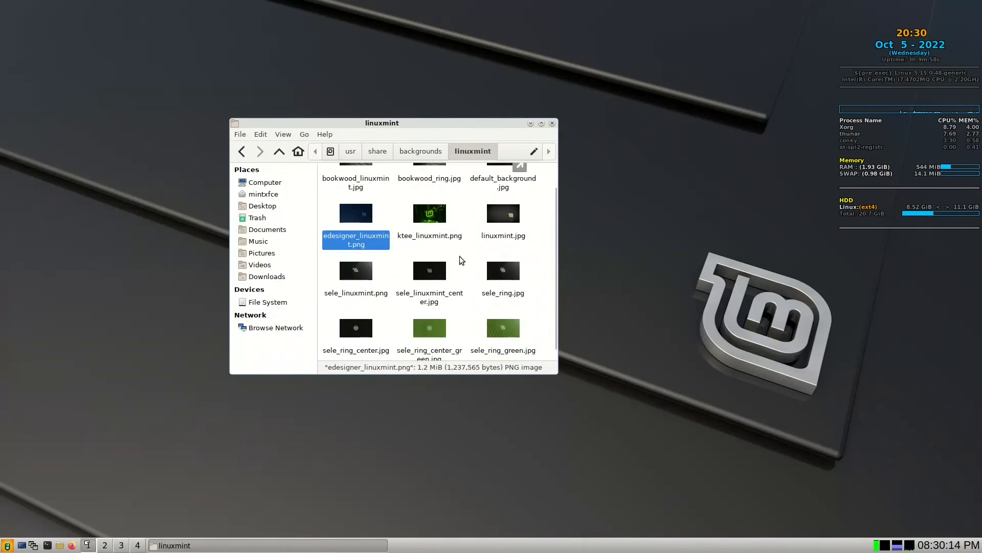
scroll(459, 256, "down", 1)
scroll(460, 256, "up", 1)
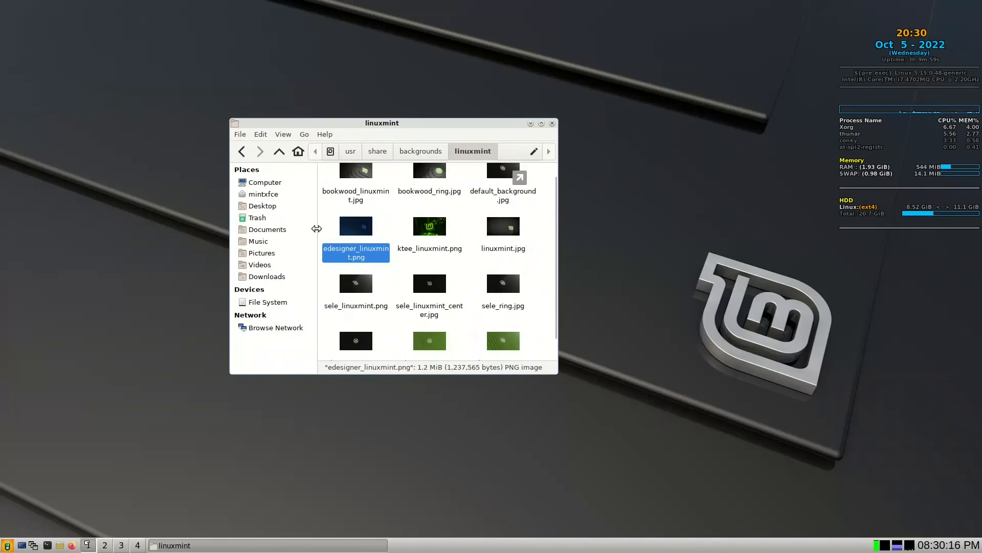
left_click(265, 231)
left_click(268, 277)
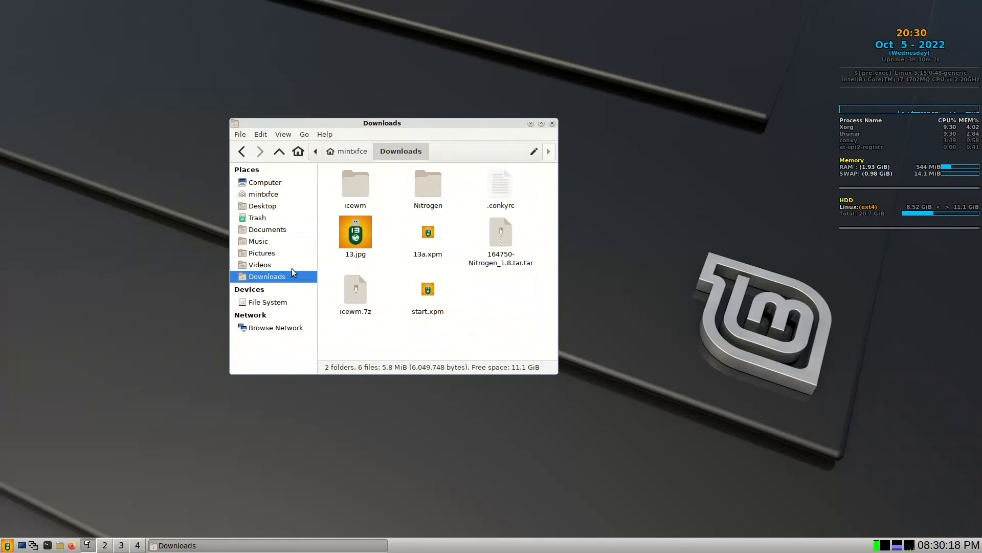
left_click(354, 294)
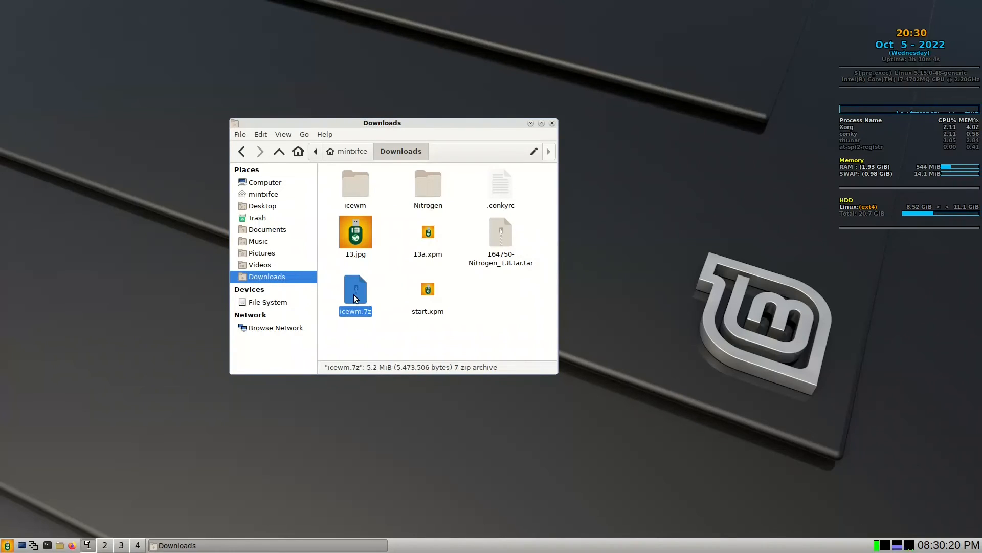
right_click(354, 295)
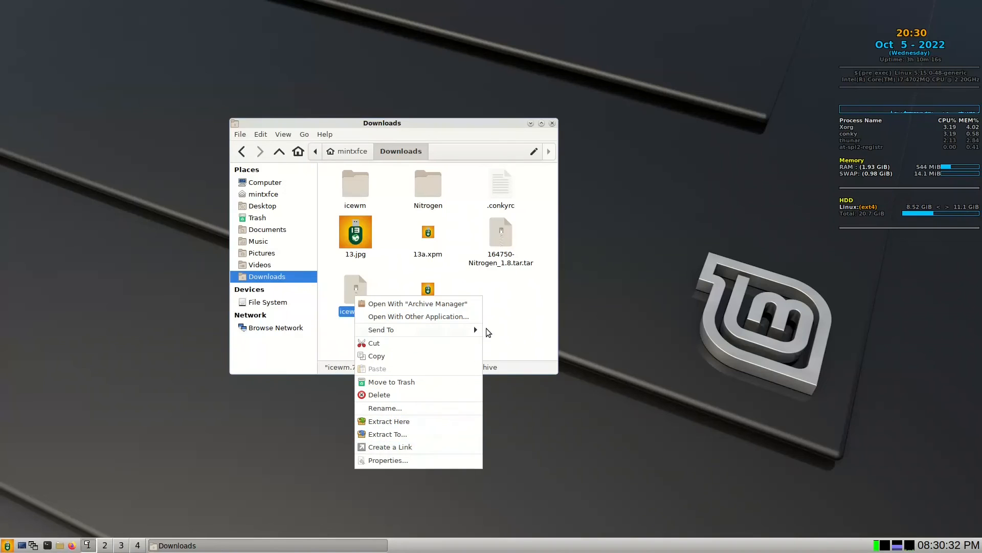
left_click(508, 308)
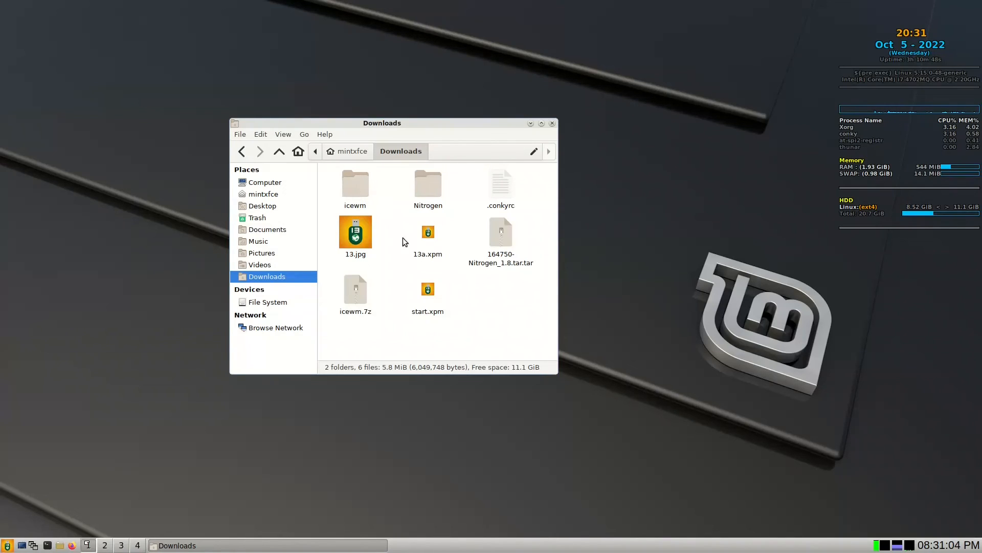
Step: Open Downloads/icewm/themes and copy all 89 theme folders
double_click(358, 190)
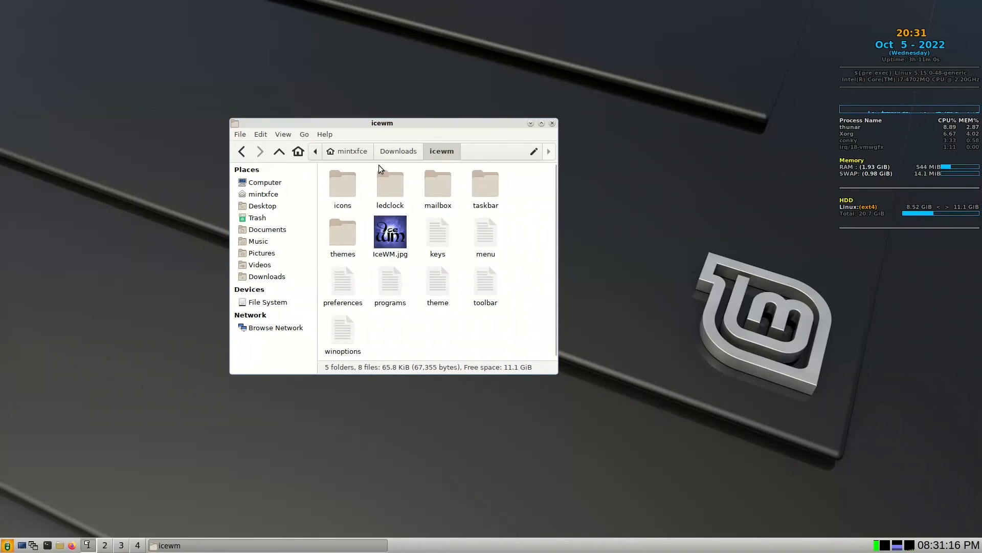
double_click(338, 238)
scroll(432, 216, "down", 3)
scroll(435, 212, "down", 10)
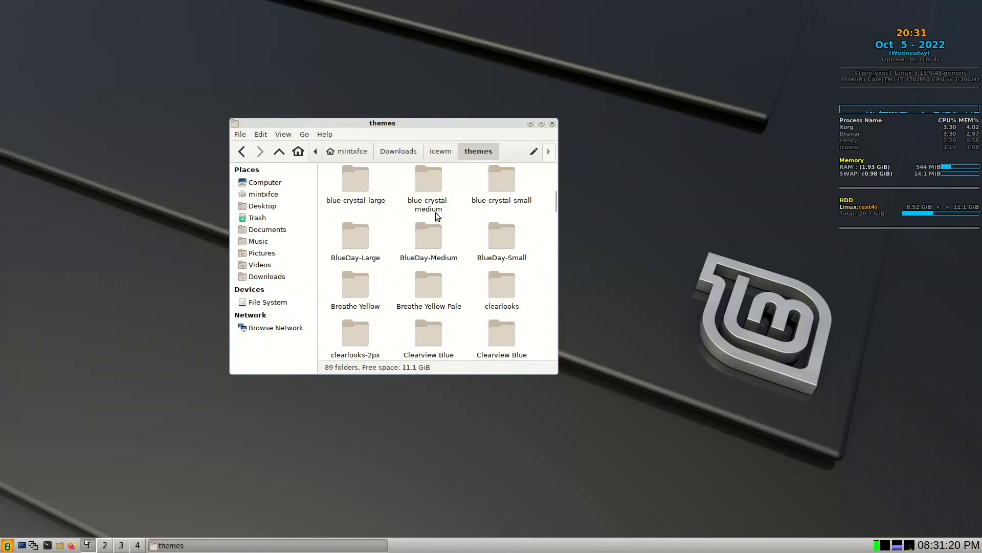
scroll(437, 212, "down", 12)
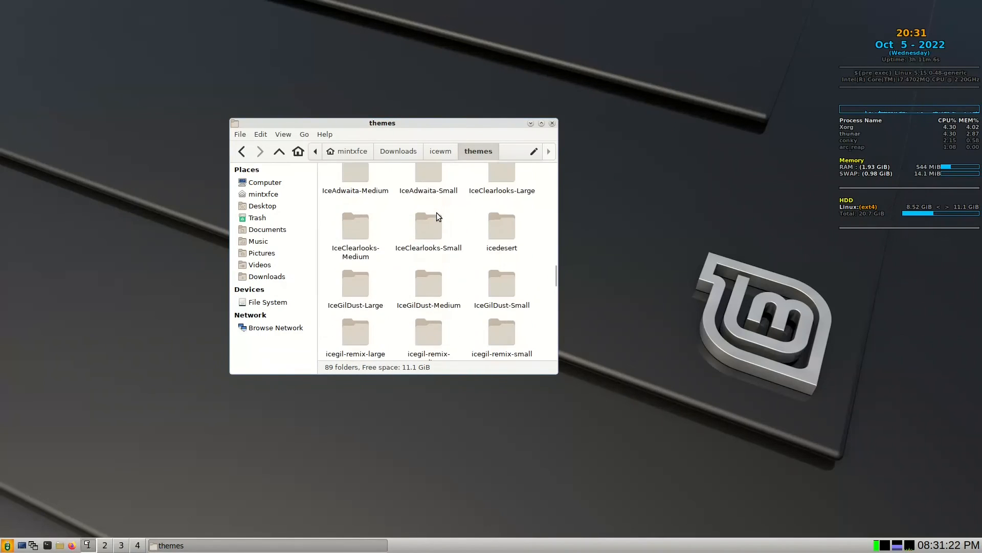
scroll(437, 213, "down", 3)
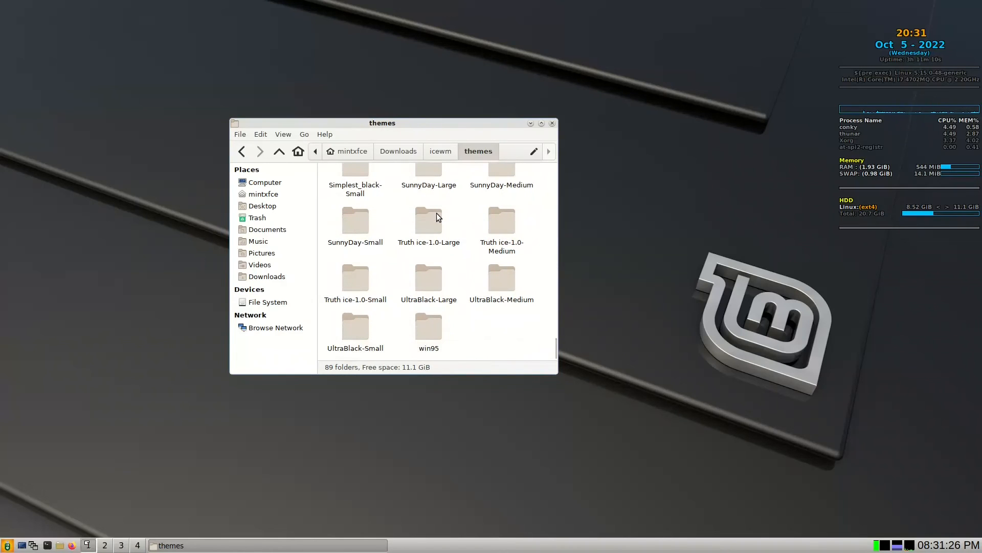
left_click_drag(529, 342, 346, 186)
right_click(346, 186)
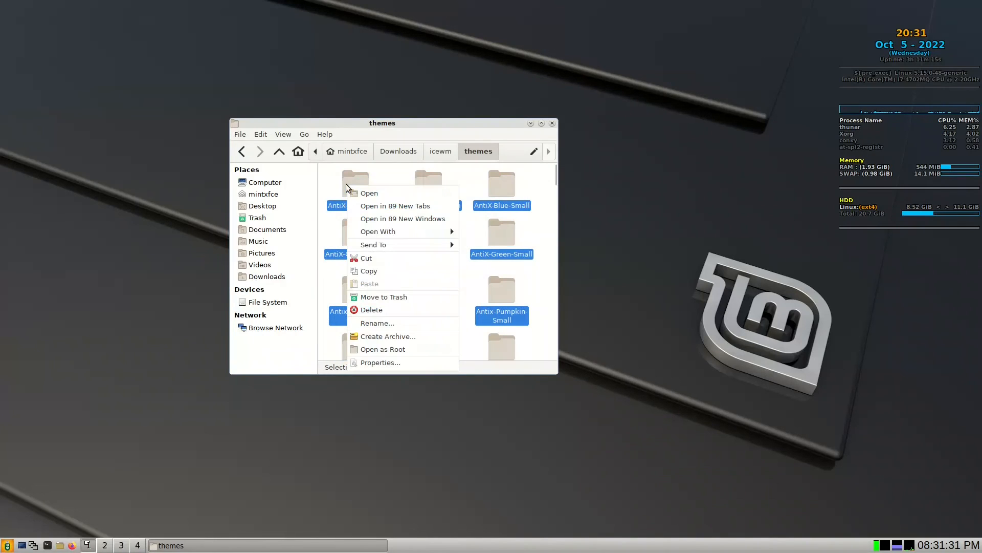
left_click(378, 270)
Step: Paste the copied theme folders into ~/.icewm/themes
left_click(275, 194)
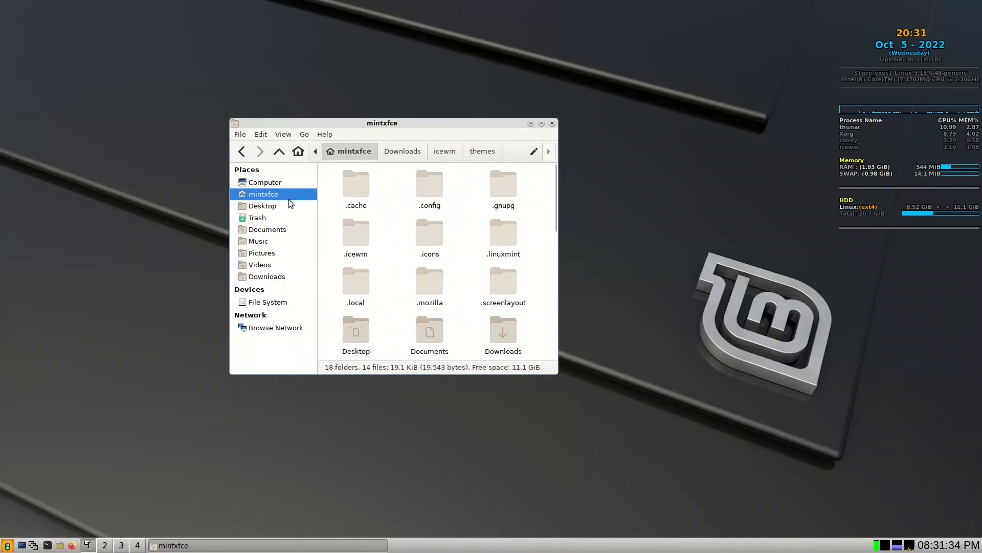
double_click(360, 240)
double_click(336, 240)
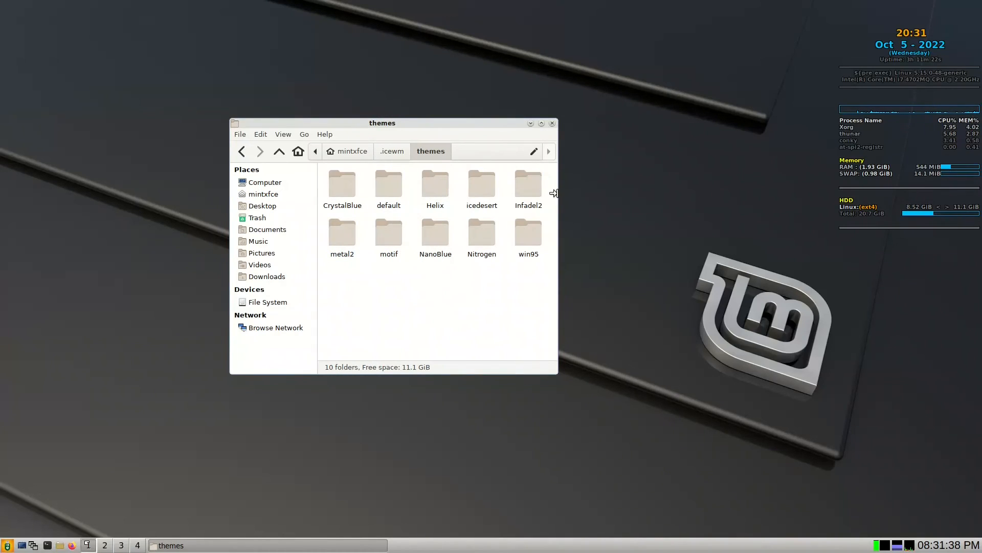
right_click(346, 280)
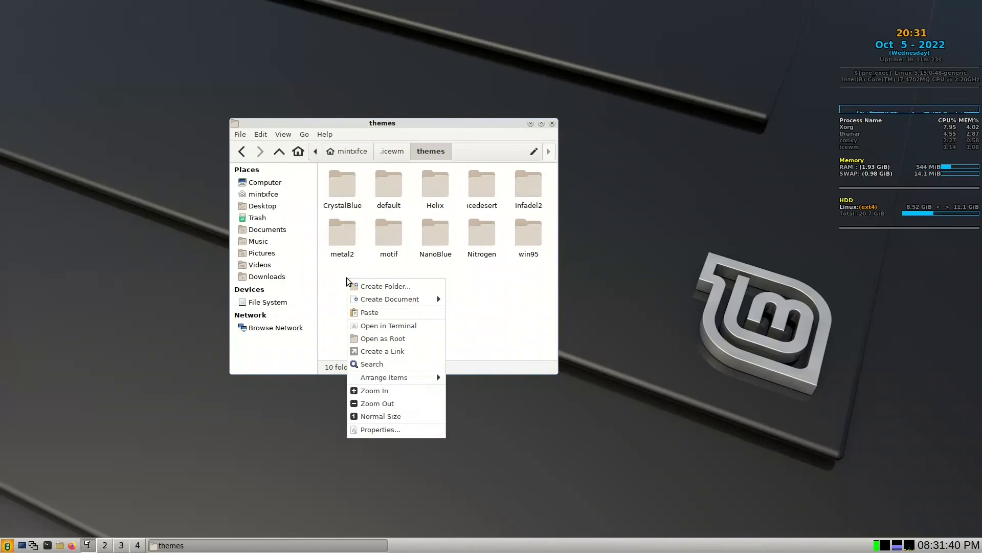
left_click(369, 310)
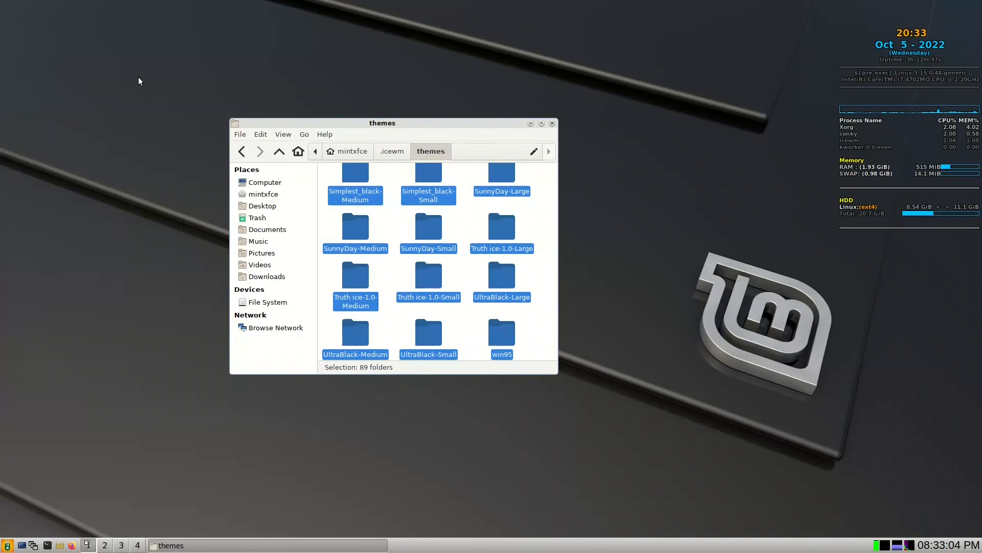
Step: Clear the pasted selection and try the AntiX-Green-Medium window theme from Settings > Themes
left_click(394, 307)
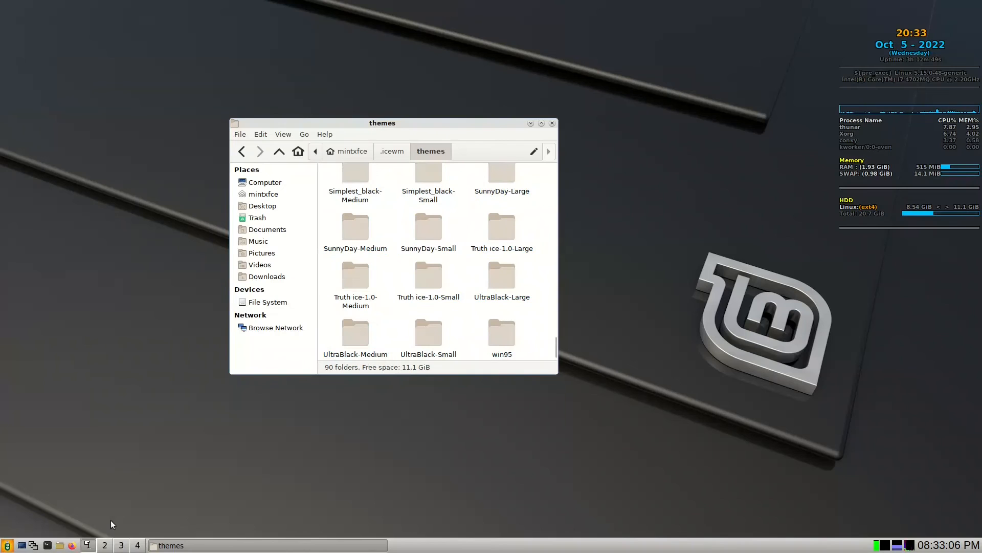
left_click(7, 545)
mouse_move(46, 517)
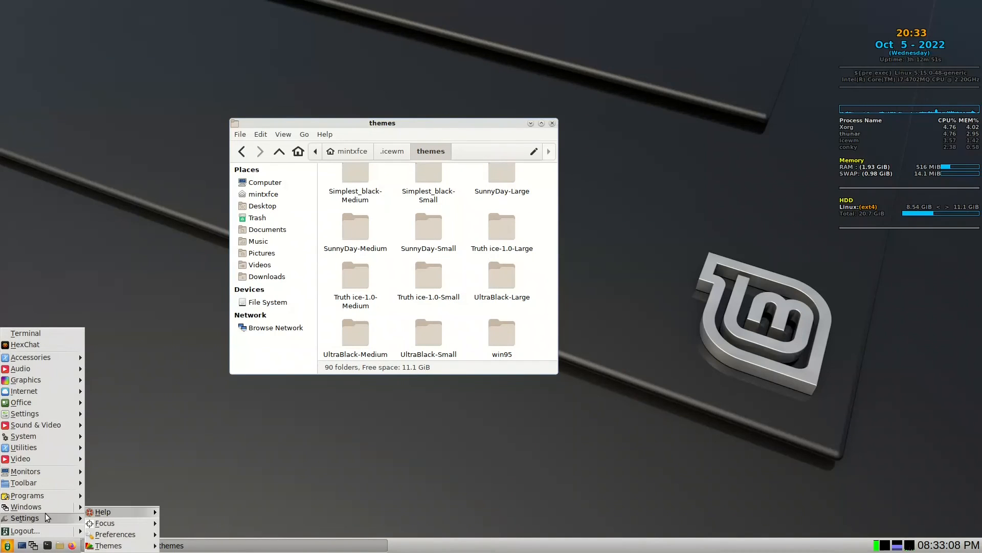
mouse_move(108, 545)
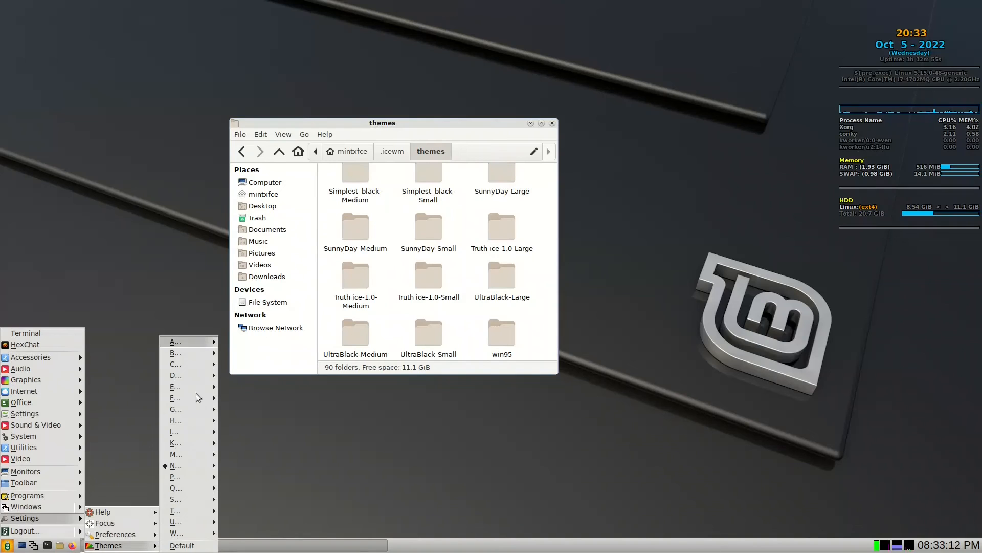
mouse_move(204, 341)
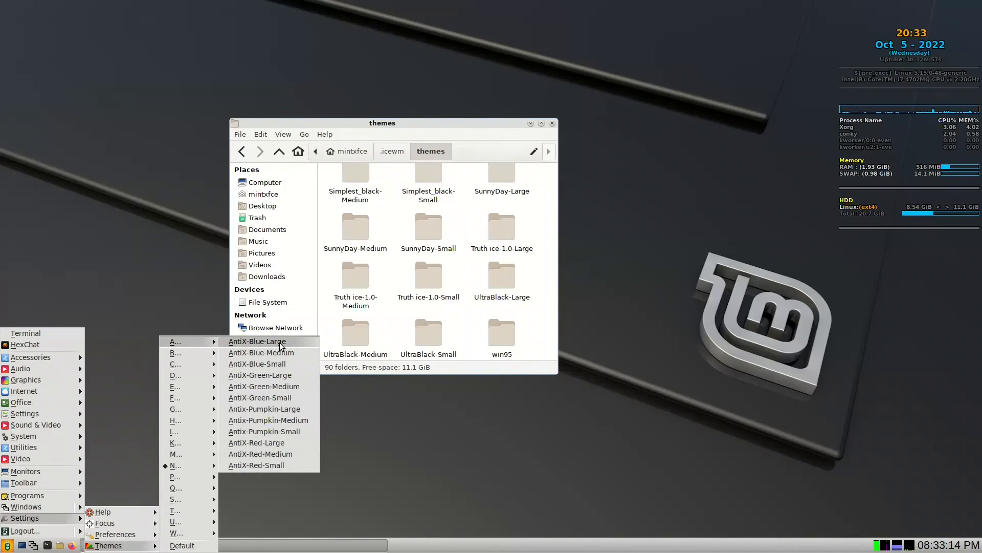
left_click(272, 384)
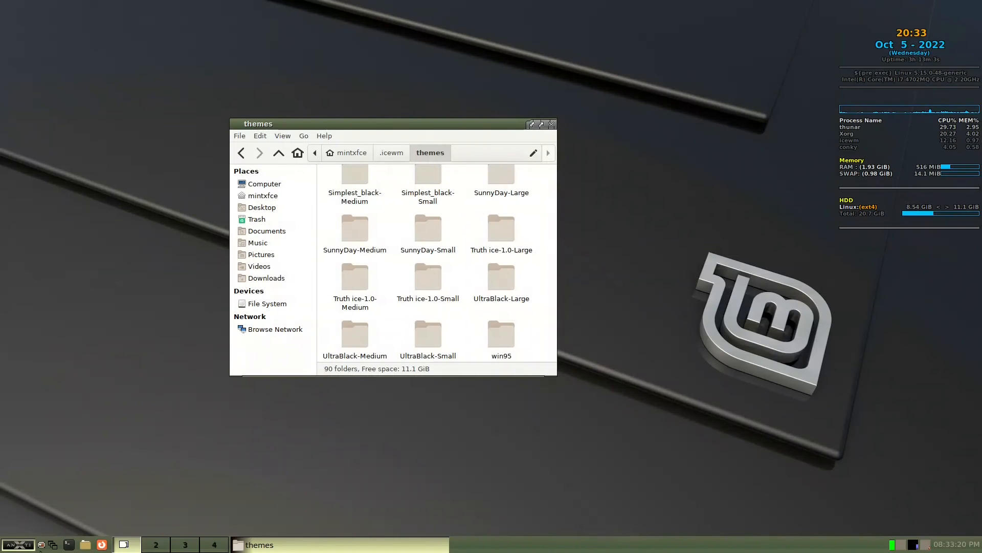
Step: Try the AntiX-Red-Medium window theme
left_click(24, 546)
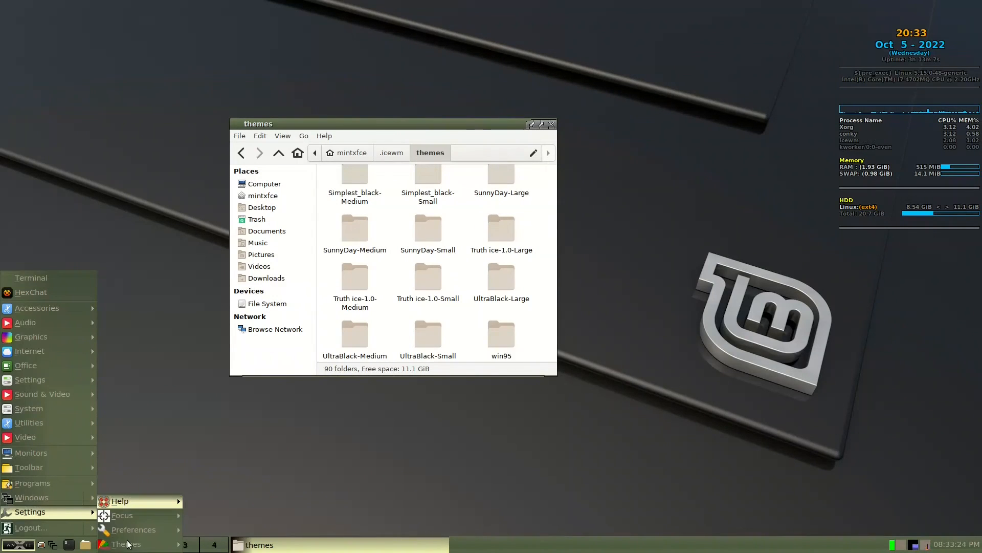
mouse_move(228, 285)
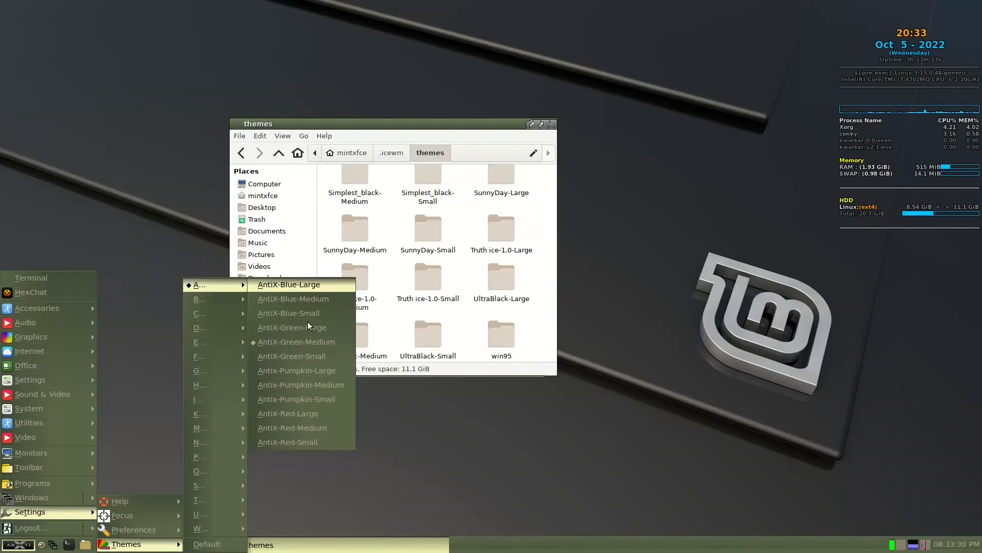
left_click(292, 428)
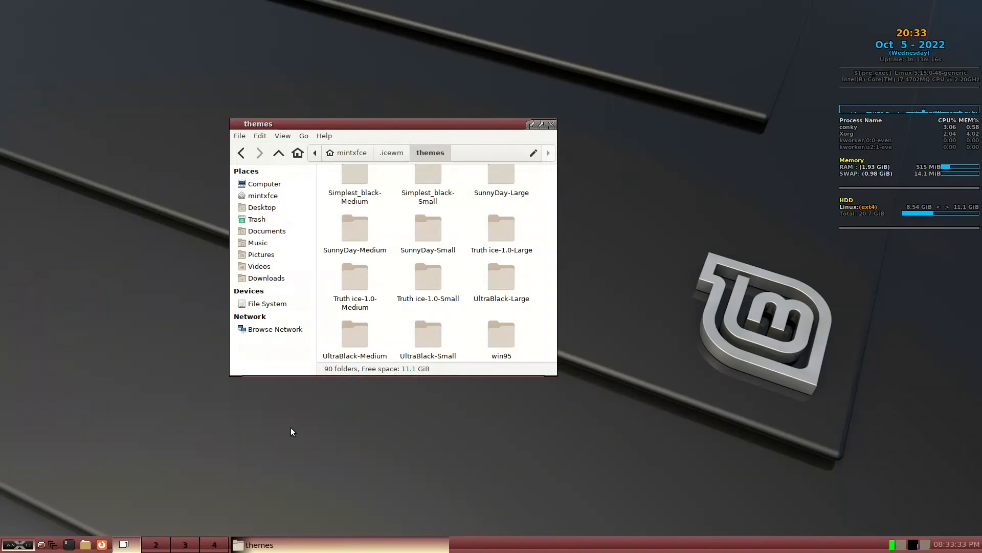
Step: Apply the IceAdwaita-Dark-Medium-alpha window manager theme
left_click(10, 544)
left_click(18, 546)
left_click(17, 547)
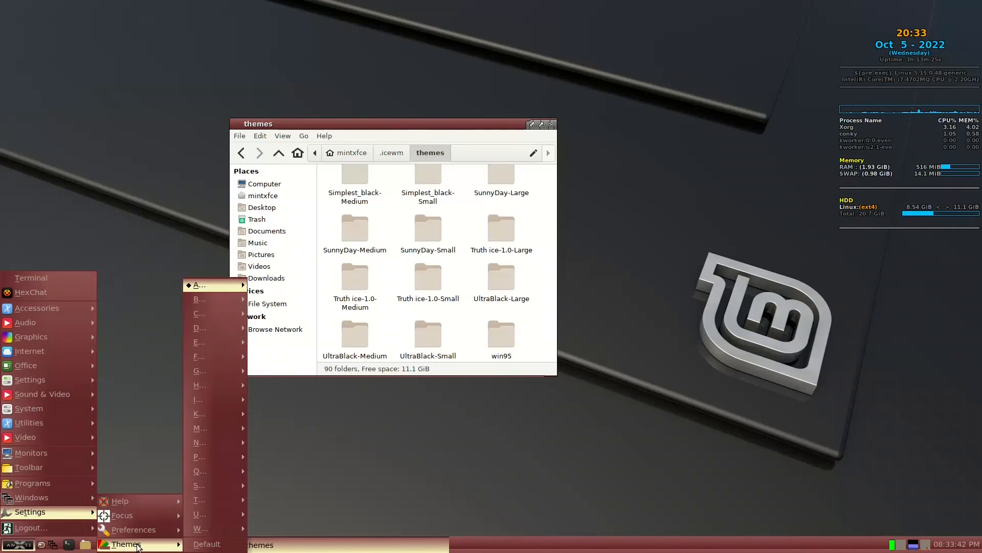
mouse_move(226, 399)
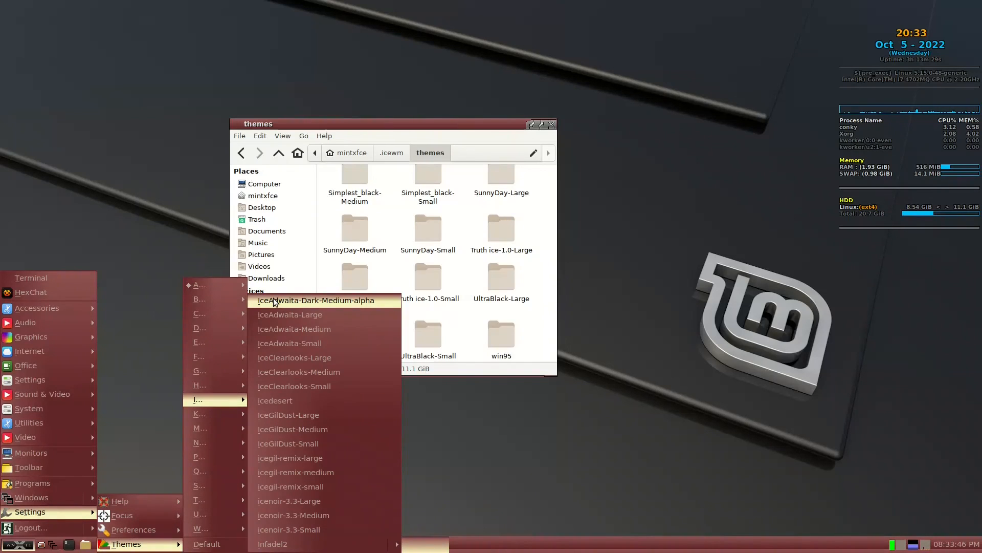
left_click(352, 300)
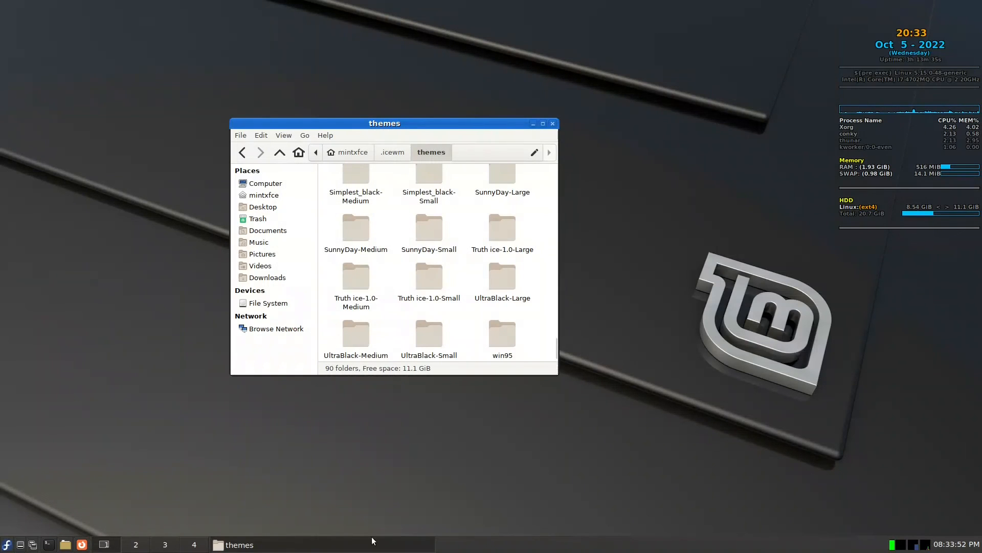
left_click(7, 545)
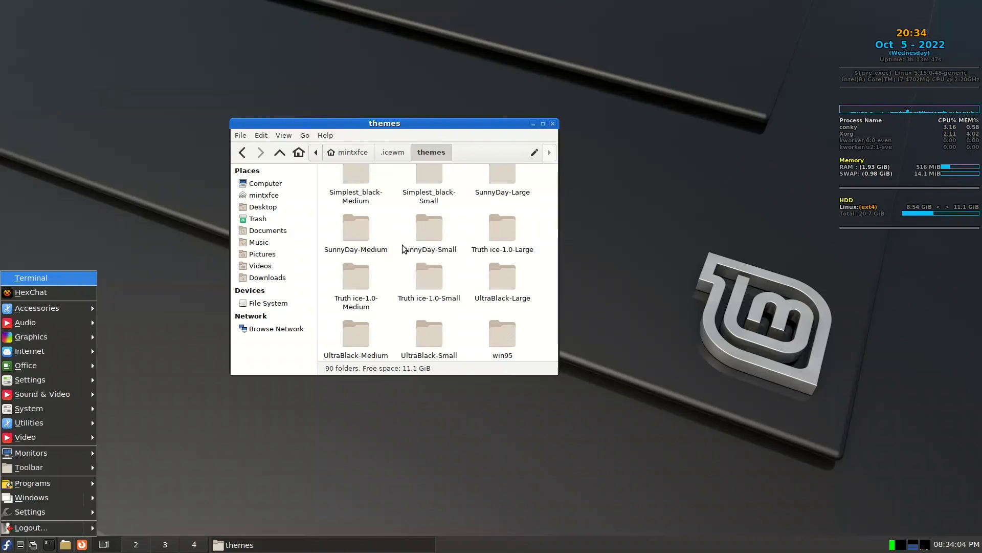
Step: Open the taskbar subfolder of the IceAdwaita-Dark-Medium-alpha theme folder
scroll(397, 262, "up", 10)
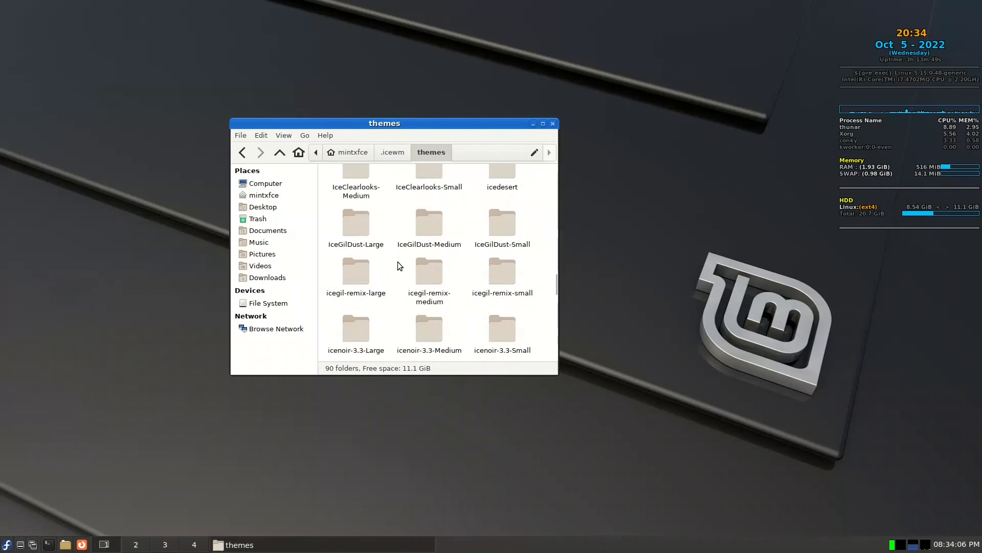
scroll(391, 253, "up", 3)
scroll(391, 257, "up", 4)
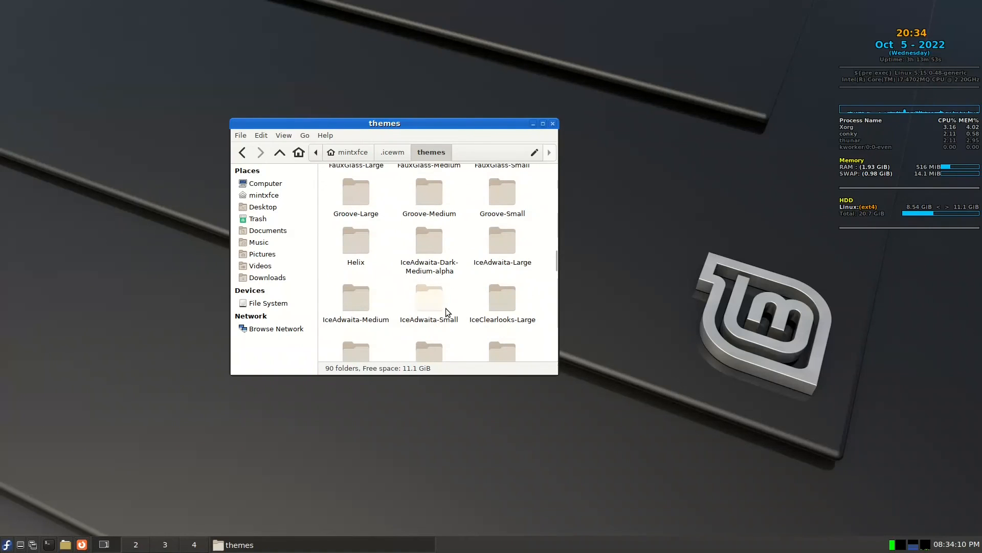
double_click(421, 247)
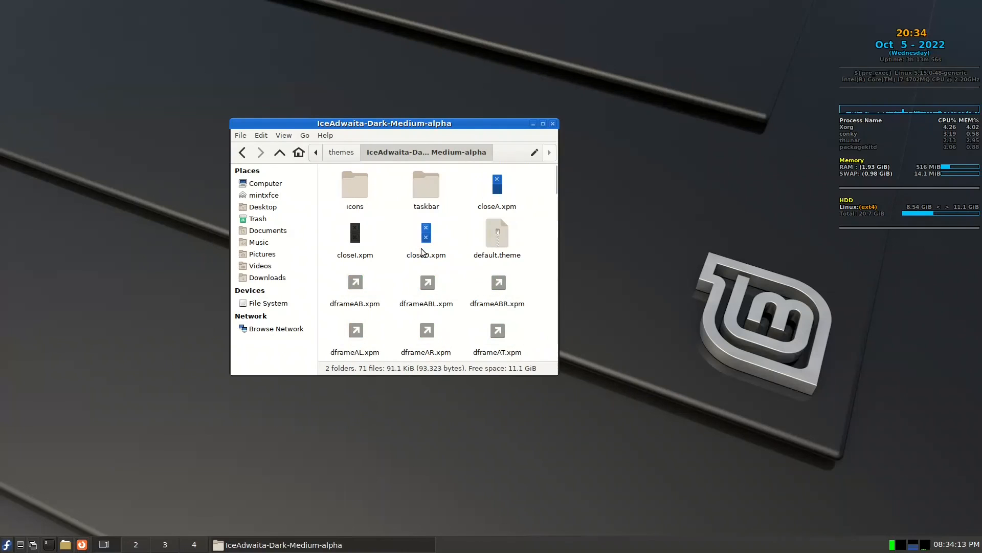
double_click(427, 194)
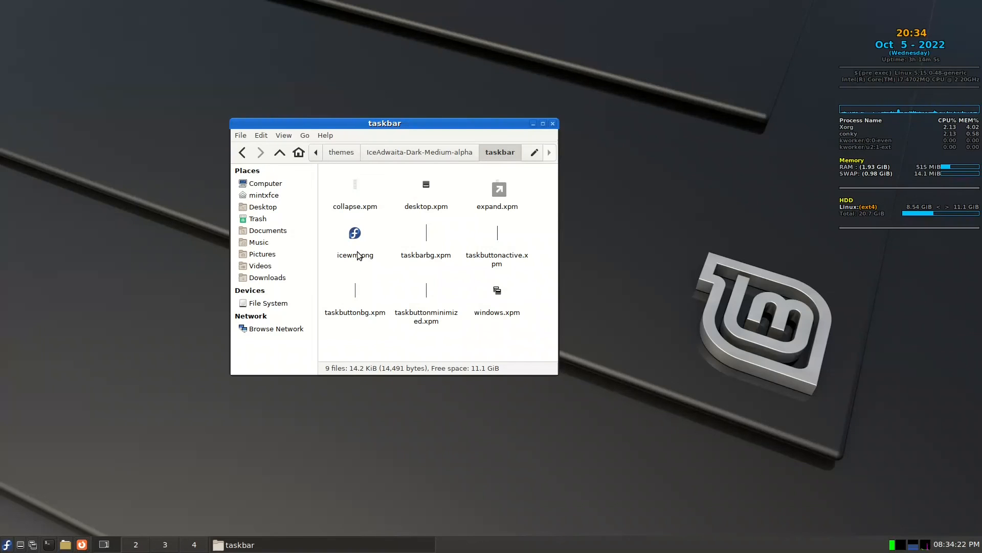
left_click(239, 135)
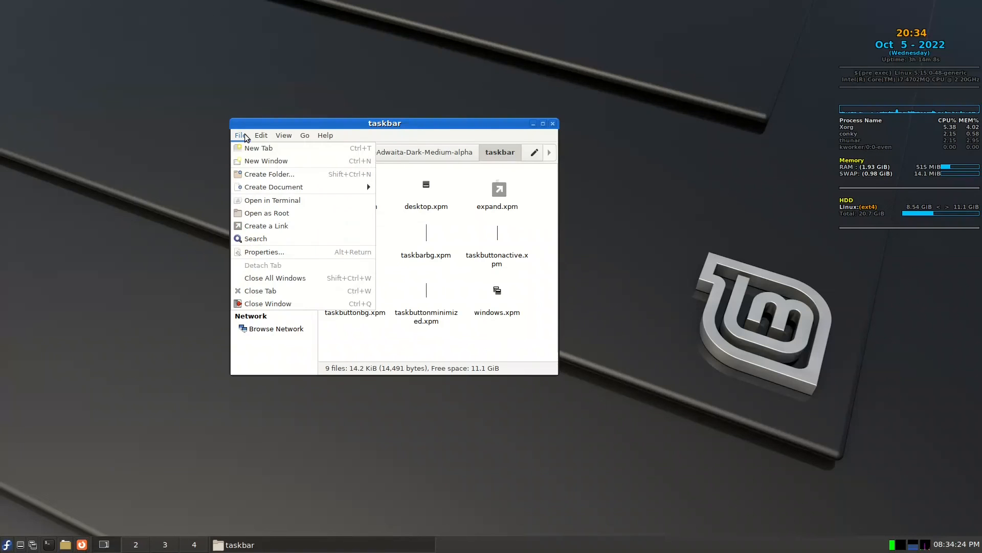
Step: Open a second Thunar window and arrange both windows side by side
left_click(274, 163)
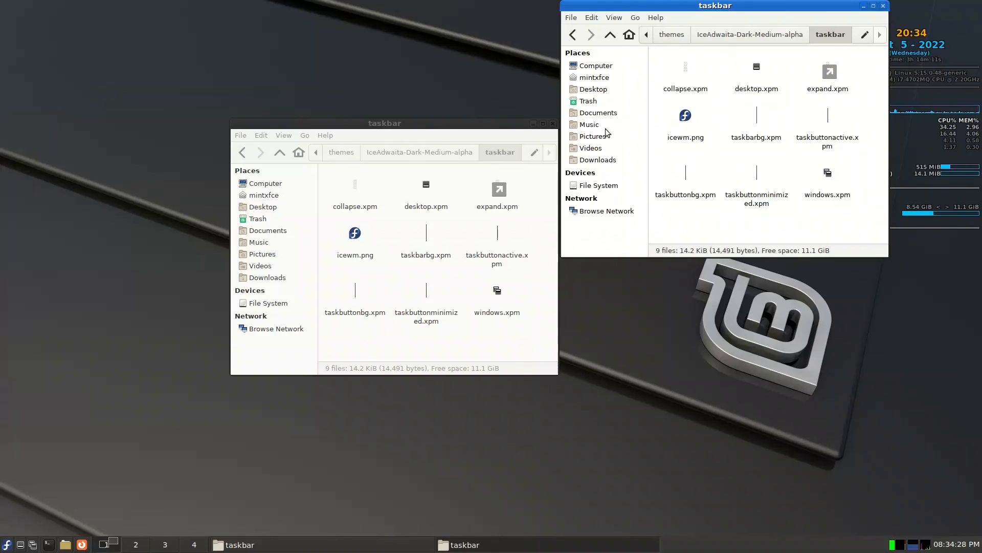
left_click_drag(504, 123, 356, 113)
left_click(642, 10)
left_click_drag(642, 10, 504, 124)
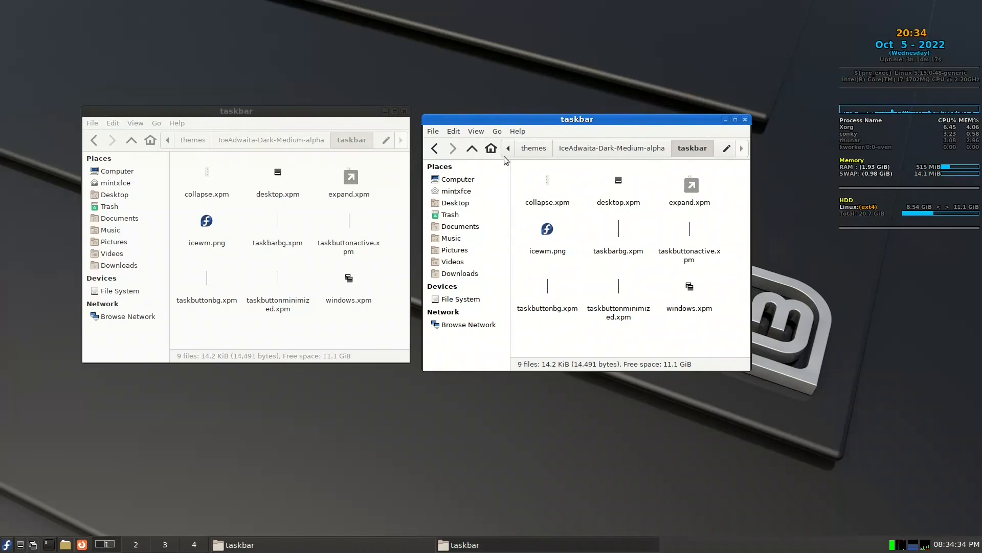
Step: Move start.xpm from Downloads into the theme's taskbar folder
left_click(466, 272)
left_click(623, 289)
left_click_drag(625, 290, 361, 319)
left_click(361, 319)
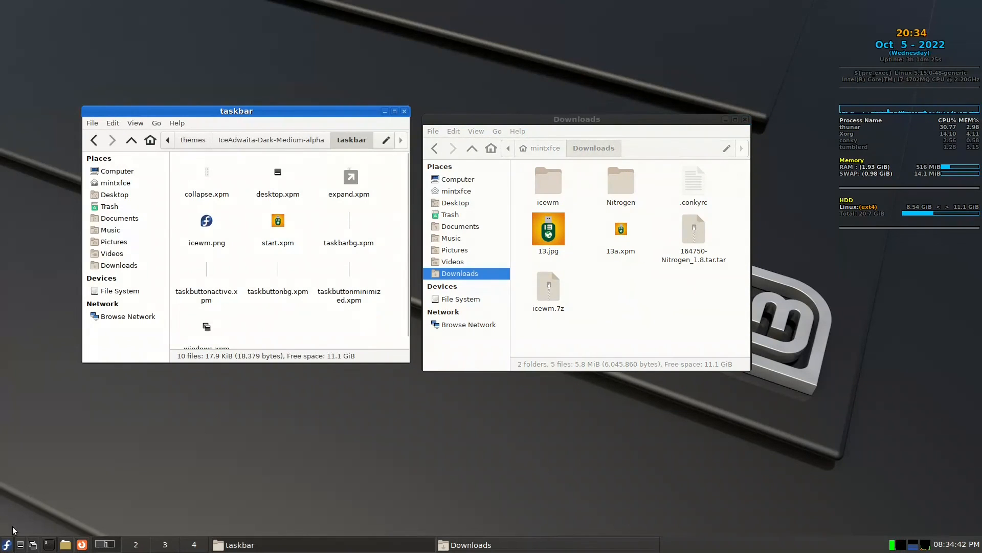
left_click(10, 541)
Step: Restart IceWM via Logout > Restart Icewm to load the new start.xpm button icon
mouse_move(92, 528)
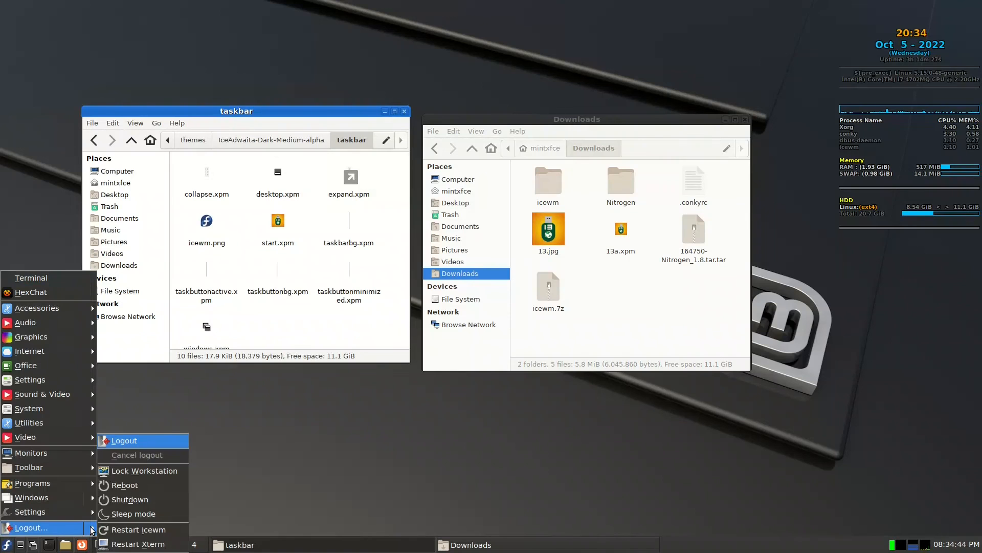
left_click(139, 529)
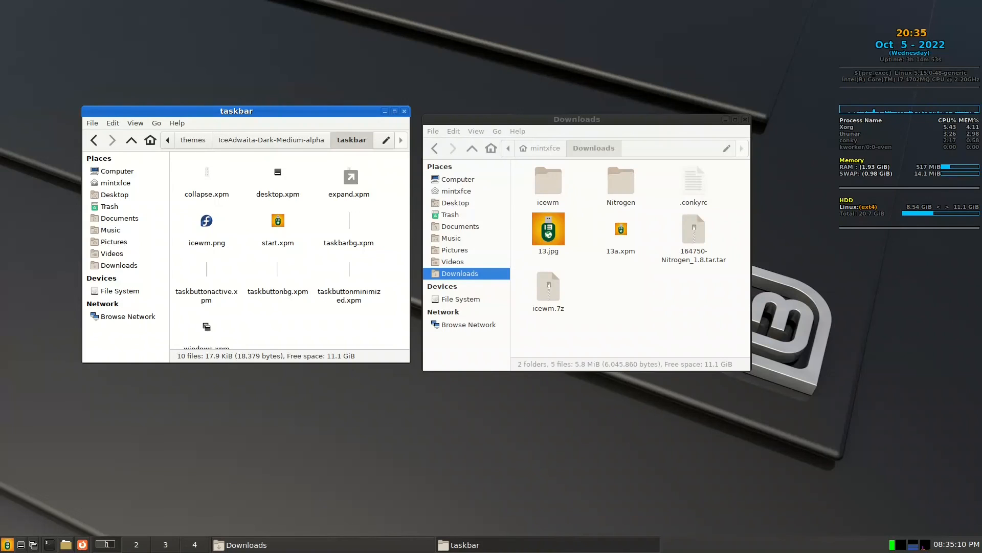
left_click(6, 545)
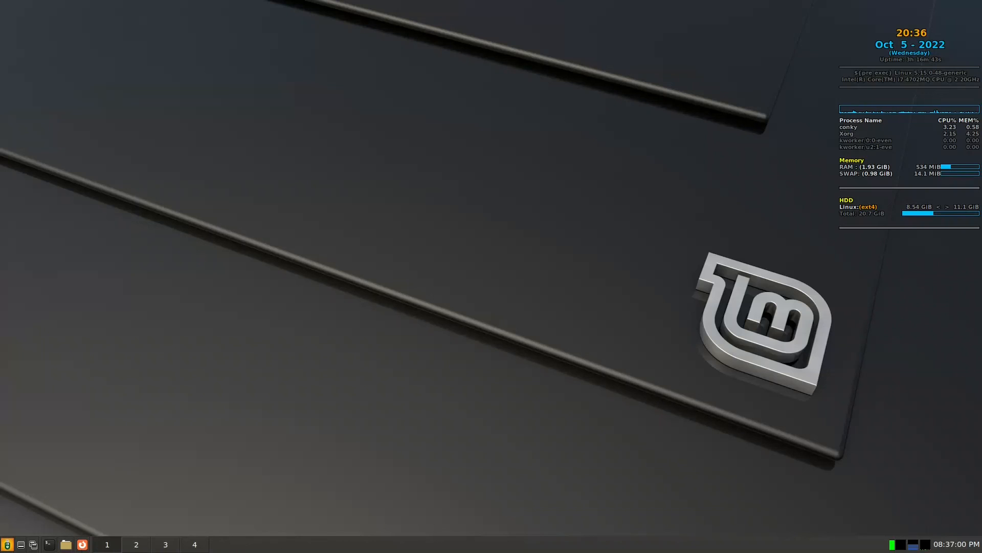
Step: Open the home folder in the file manager, then close it again
left_click(9, 544)
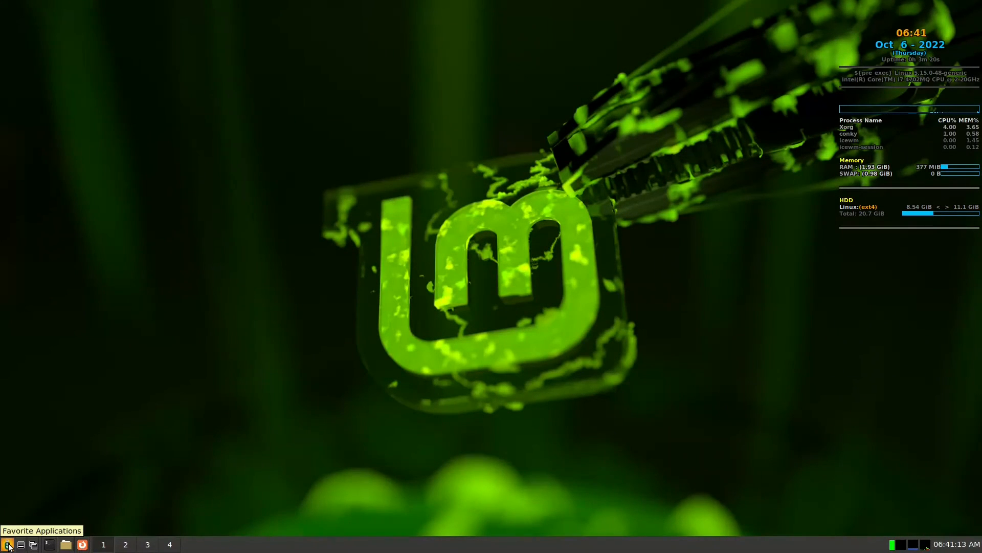
left_click(67, 543)
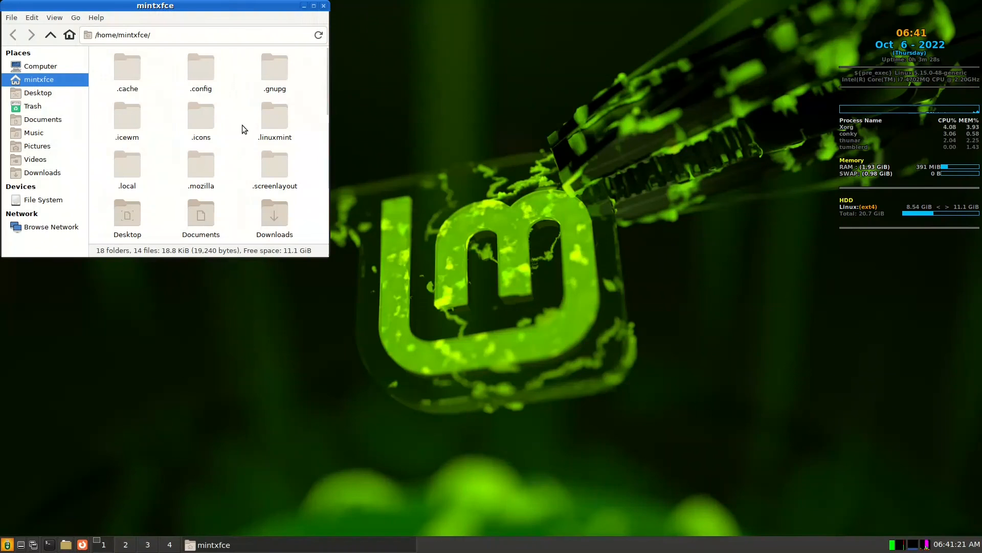
left_click(324, 6)
Step: Launch Customize Look and Feel from Settings > DesktopSettings
left_click(7, 544)
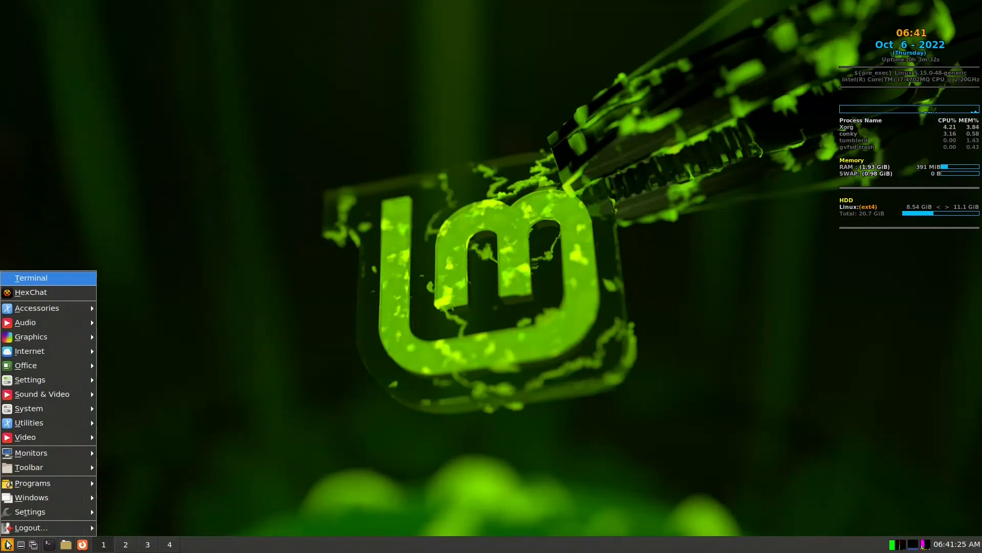
left_click(43, 380)
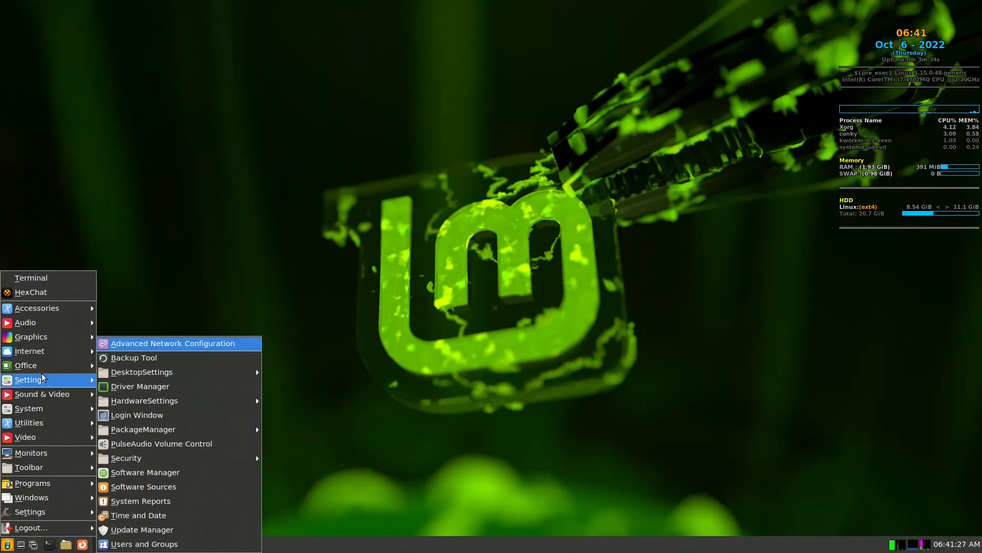
left_click(150, 372)
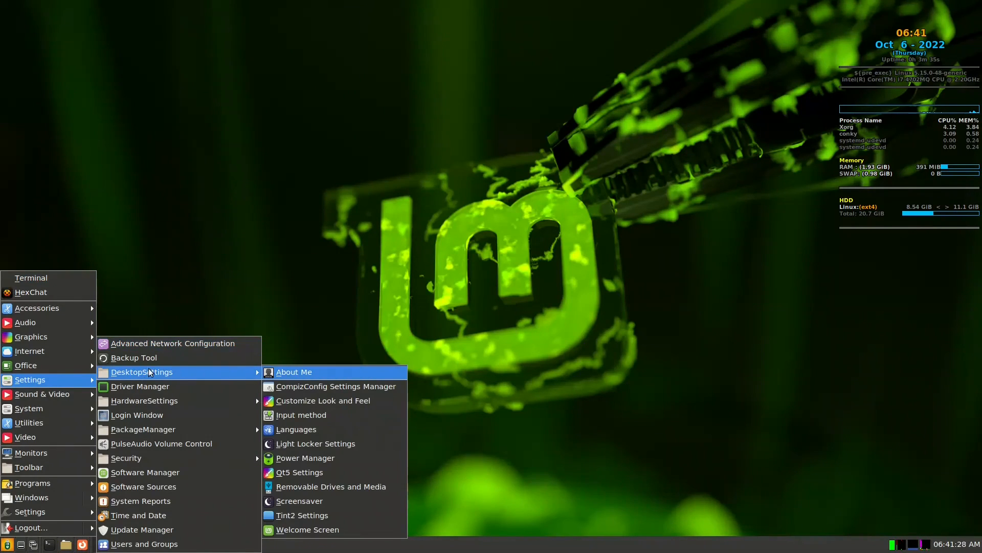
left_click(327, 404)
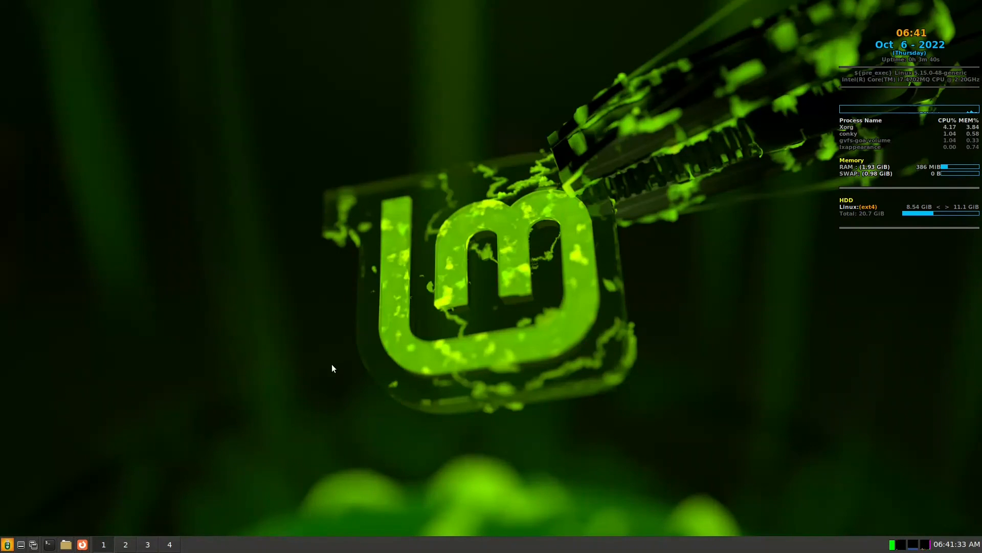
Step: Centre the window, select the Mint-Y-Dark widget theme and apply it
left_click_drag(144, 5, 327, 97)
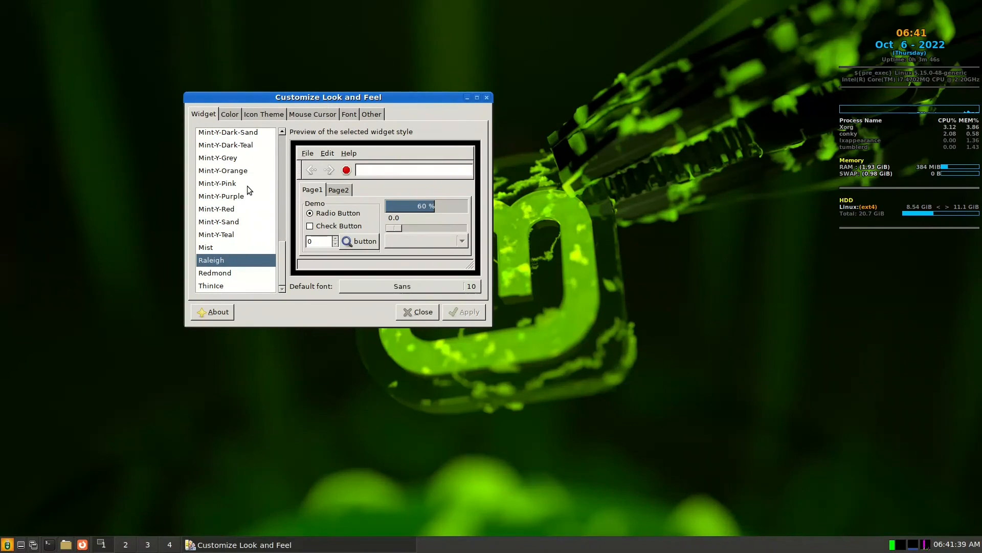
left_click_drag(283, 262, 272, 206)
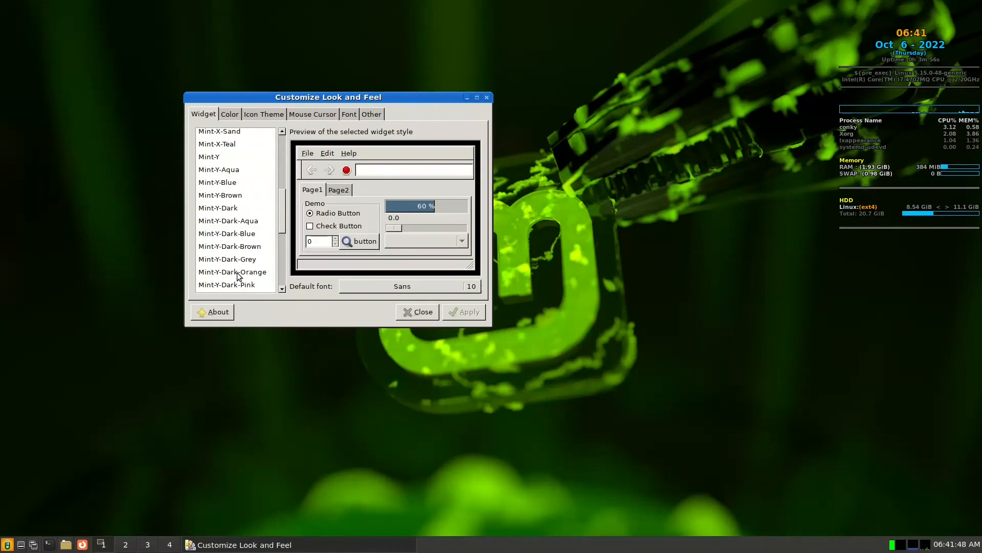
mouse_move(281, 200)
left_mouse_down()
mouse_move(281, 268)
mouse_move(282, 219)
left_mouse_up()
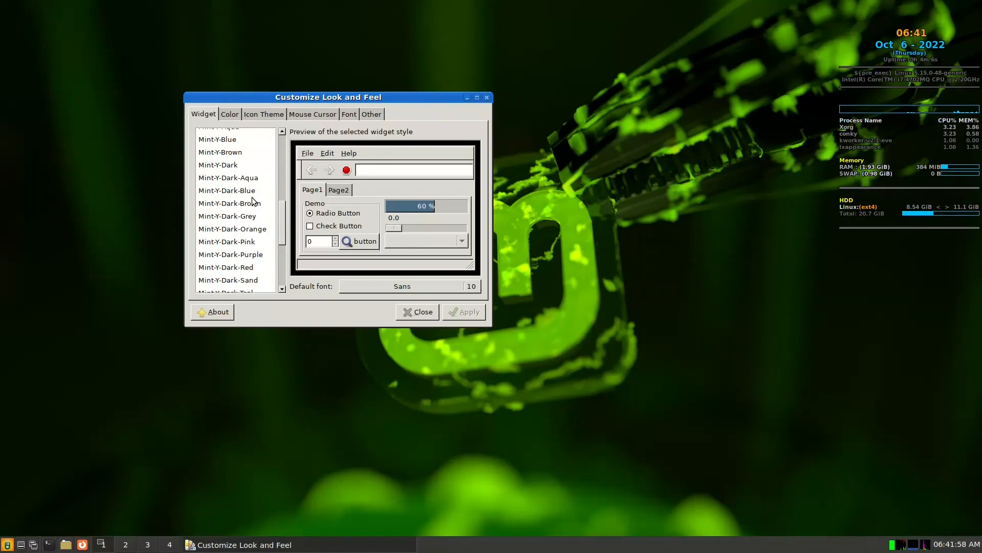
left_click(227, 165)
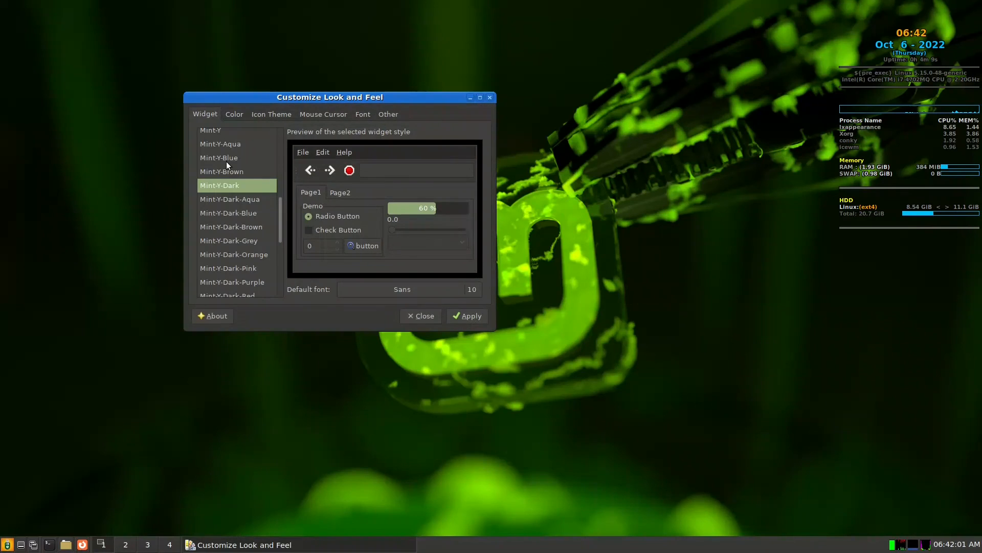
left_click(468, 314)
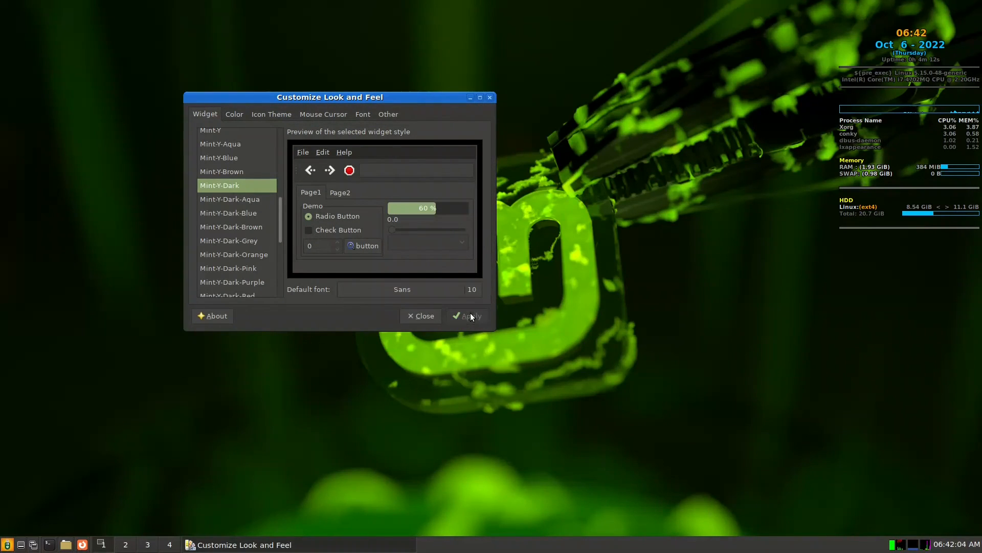
left_click(235, 115)
Step: Apply the Mint-X-Dark icon theme, close the settings, and view the home folder's new icons
left_click(263, 112)
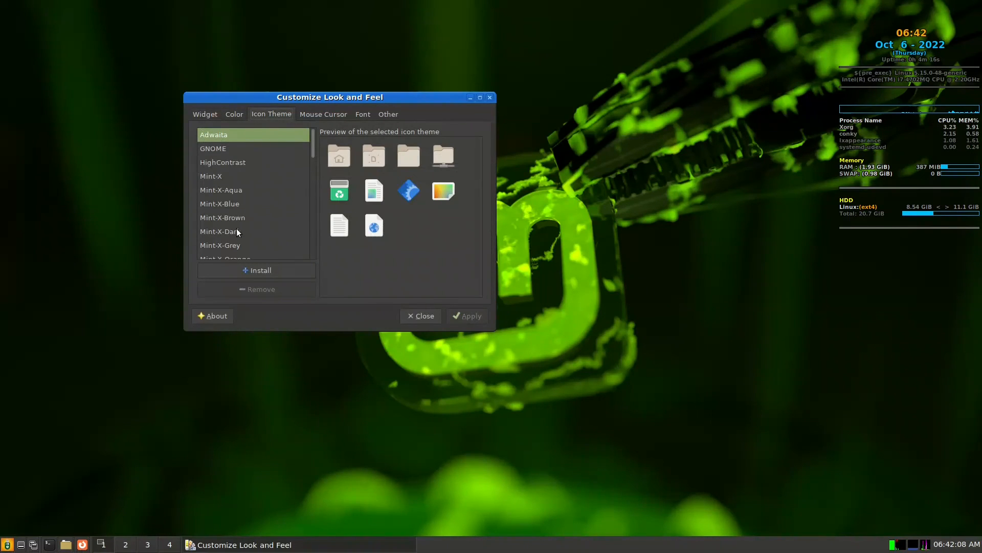
left_click(222, 231)
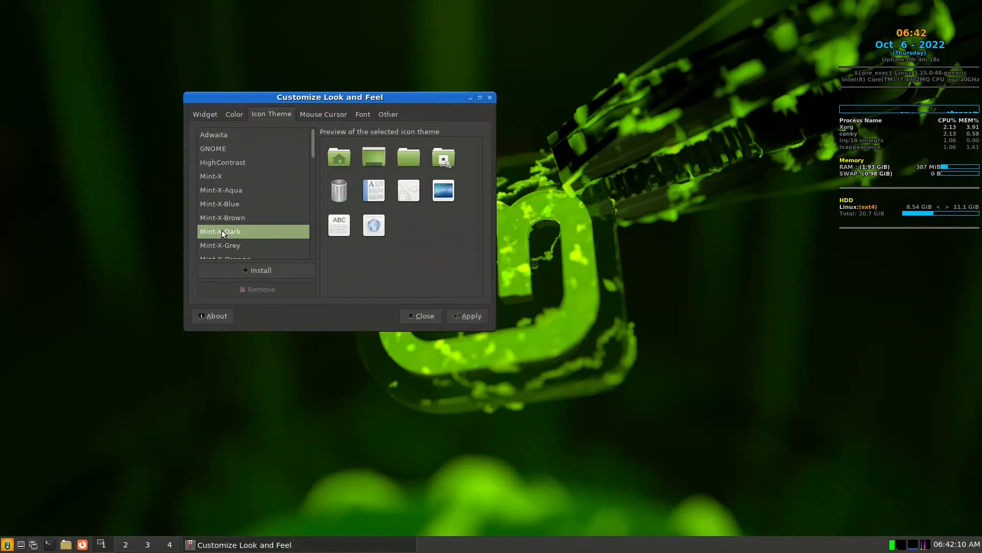
left_click(468, 315)
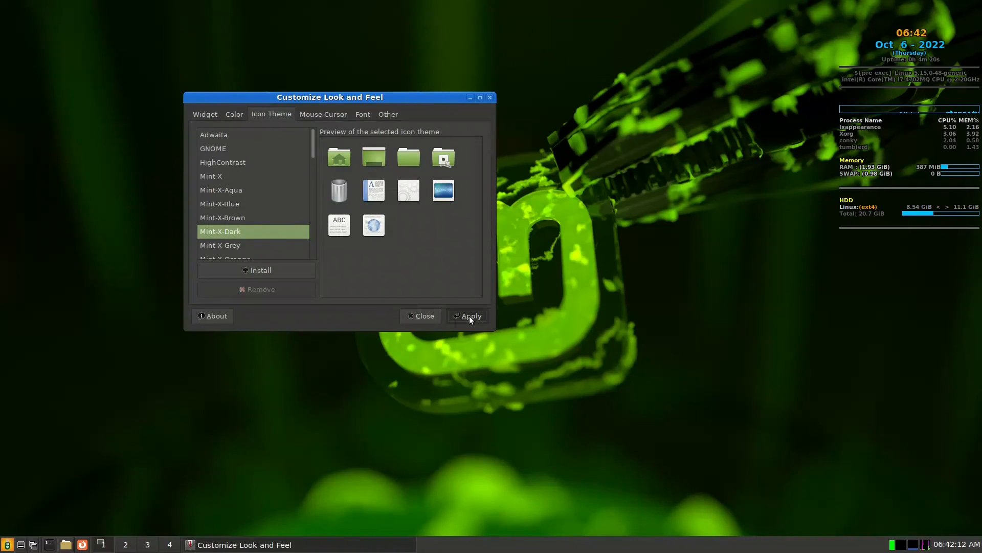
left_click(422, 317)
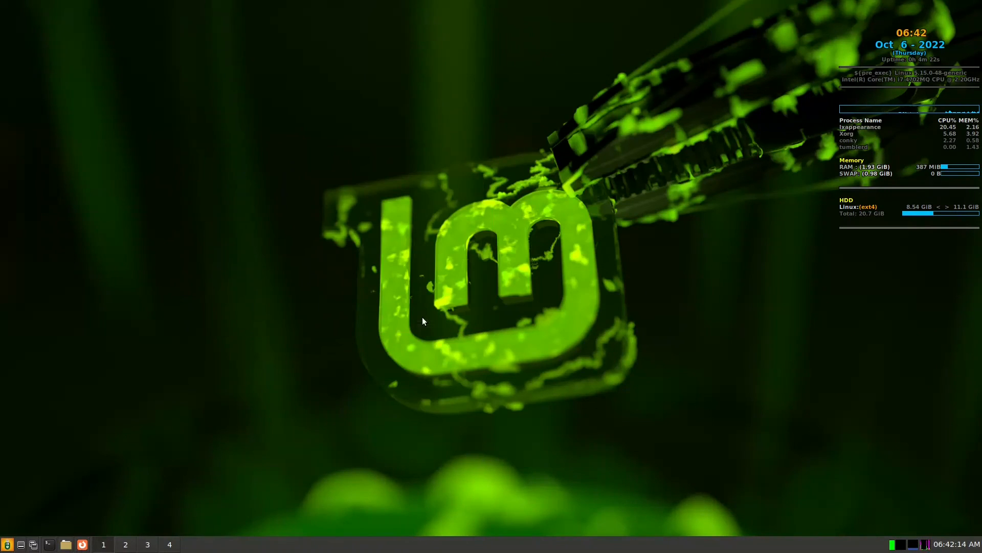
left_click(69, 546)
left_click_drag(243, 8, 407, 102)
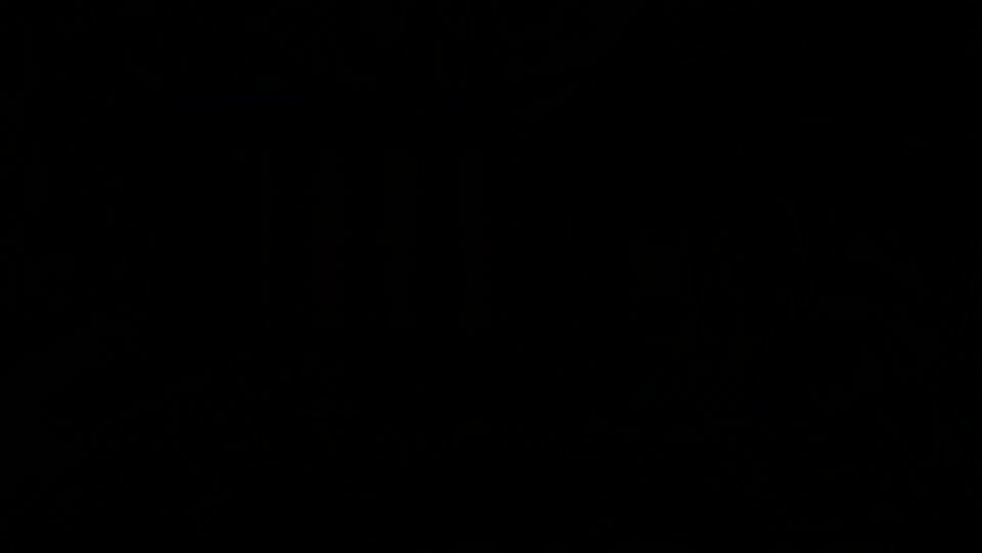